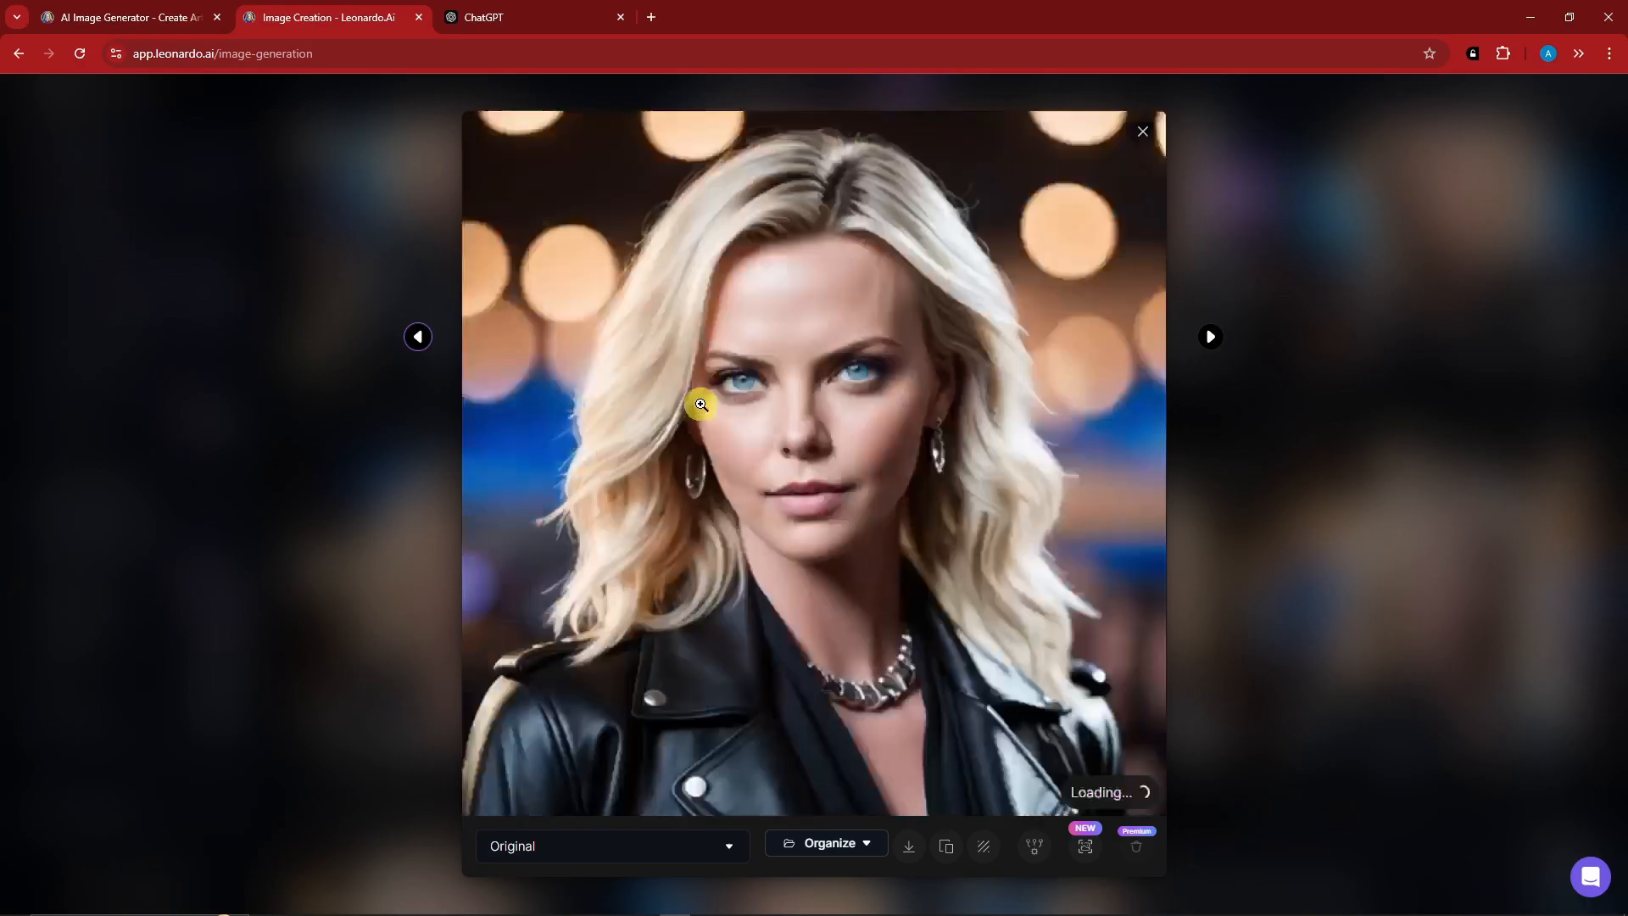
{"action": "key", "text": "Right"}
Browse through the enlarged generated portraits of the blonde woman in a black leather jacket.
{"action": "key", "text": "Right"}
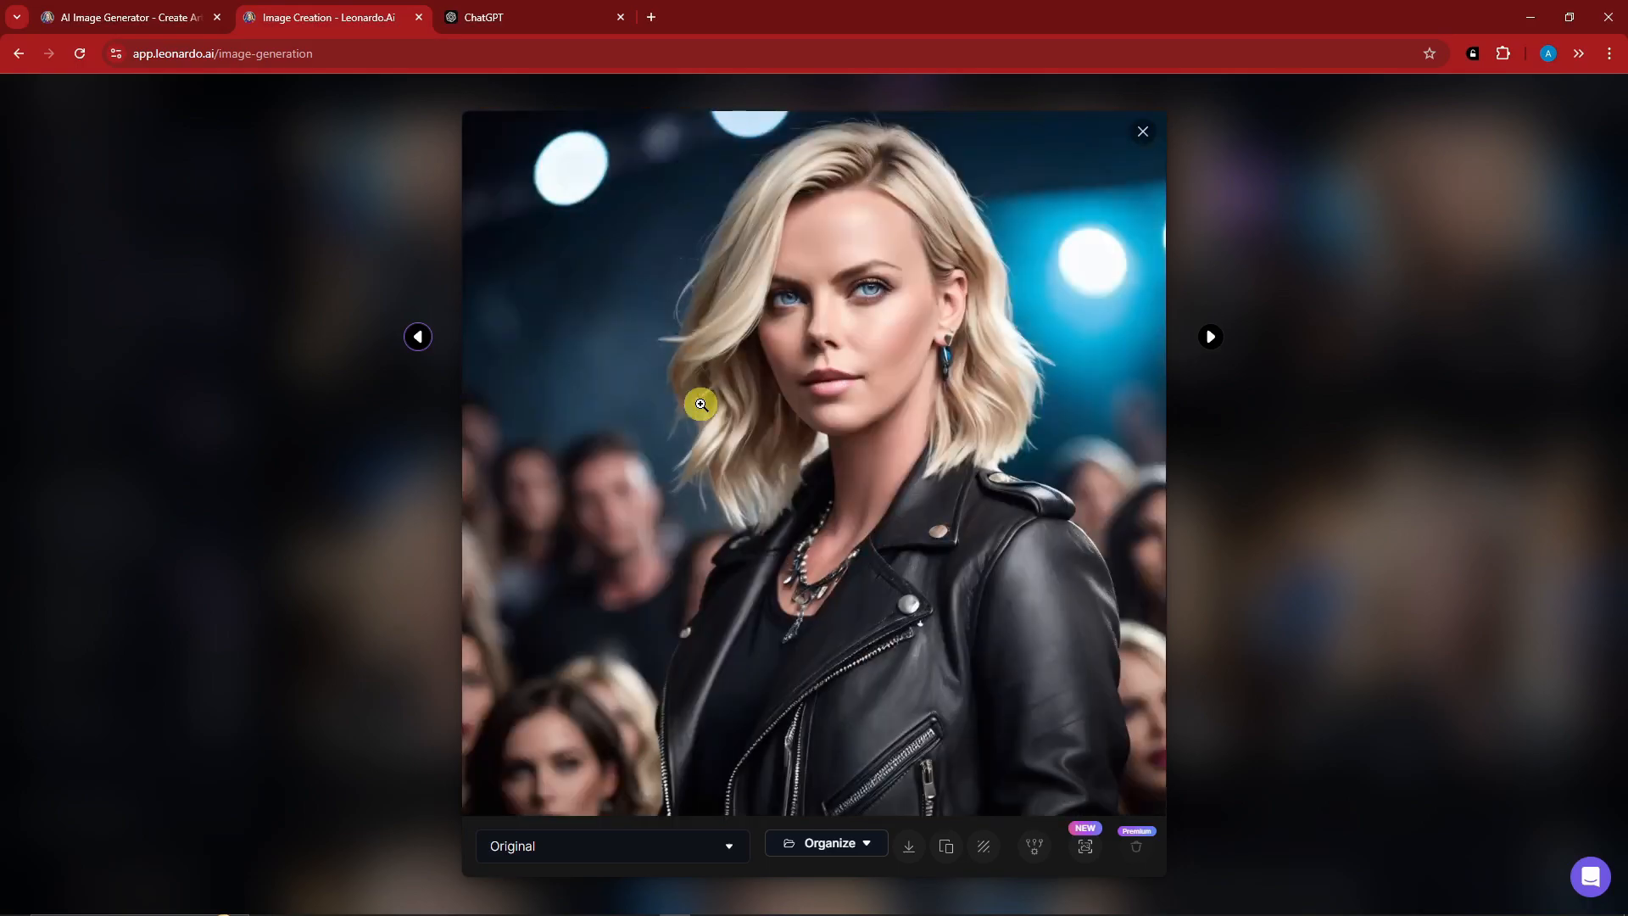
{"action": "key", "text": "Right"}
{"action": "key", "text": "Right"}
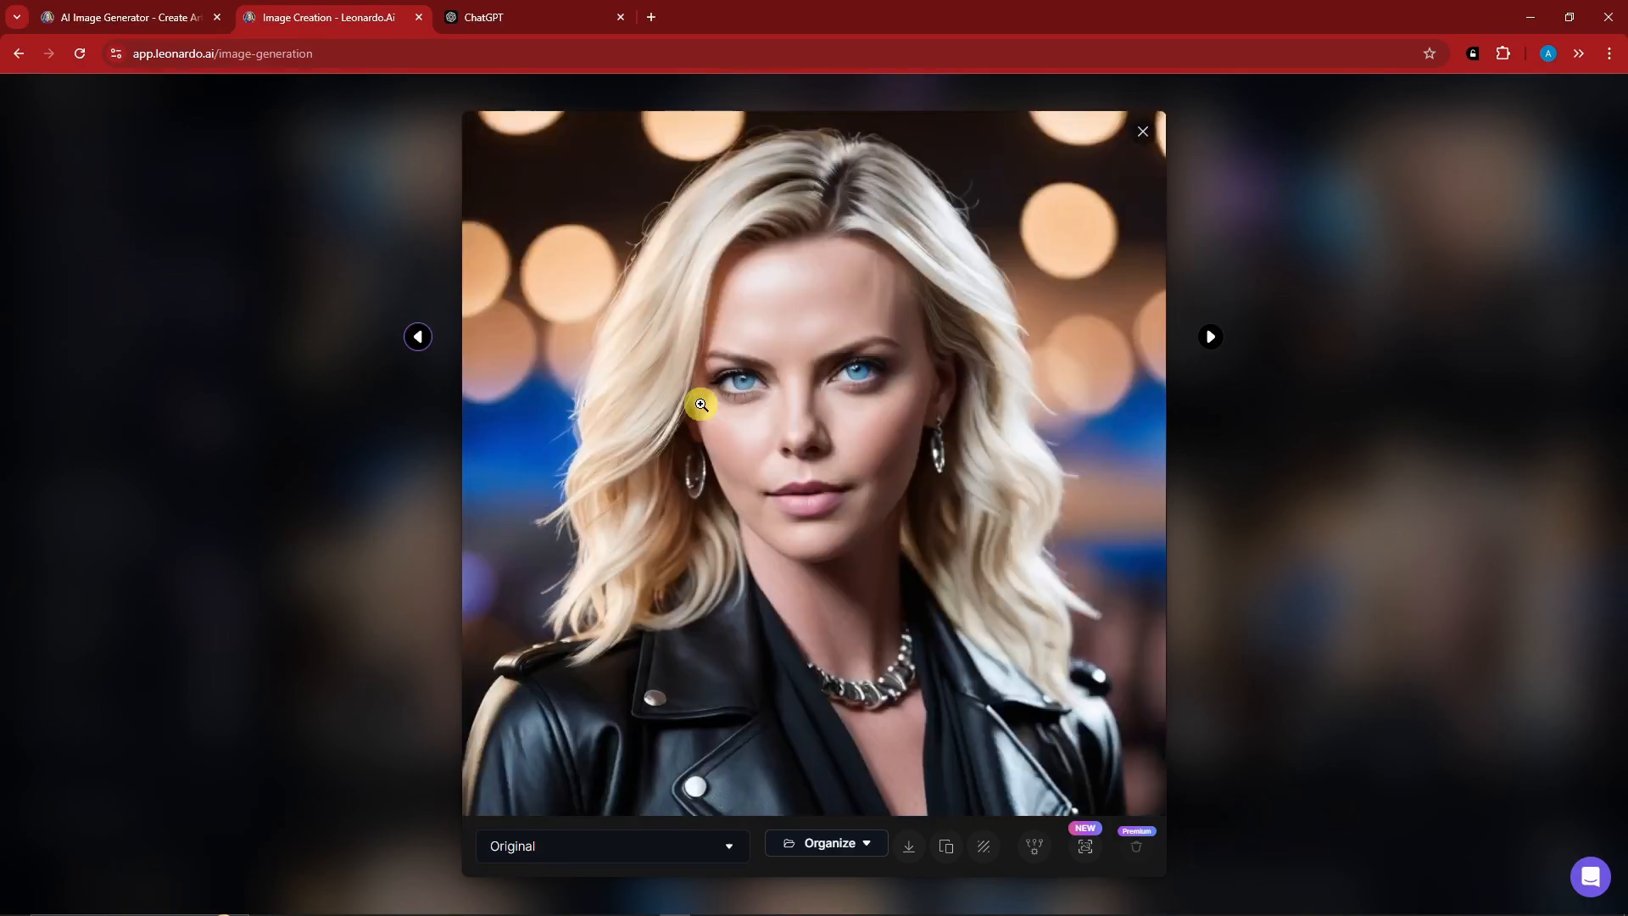
{"action": "key", "text": "Right"}
{"action": "key", "text": "Right"}
{"action": "key", "text": "Right"}
{"action": "key", "text": "Right"}
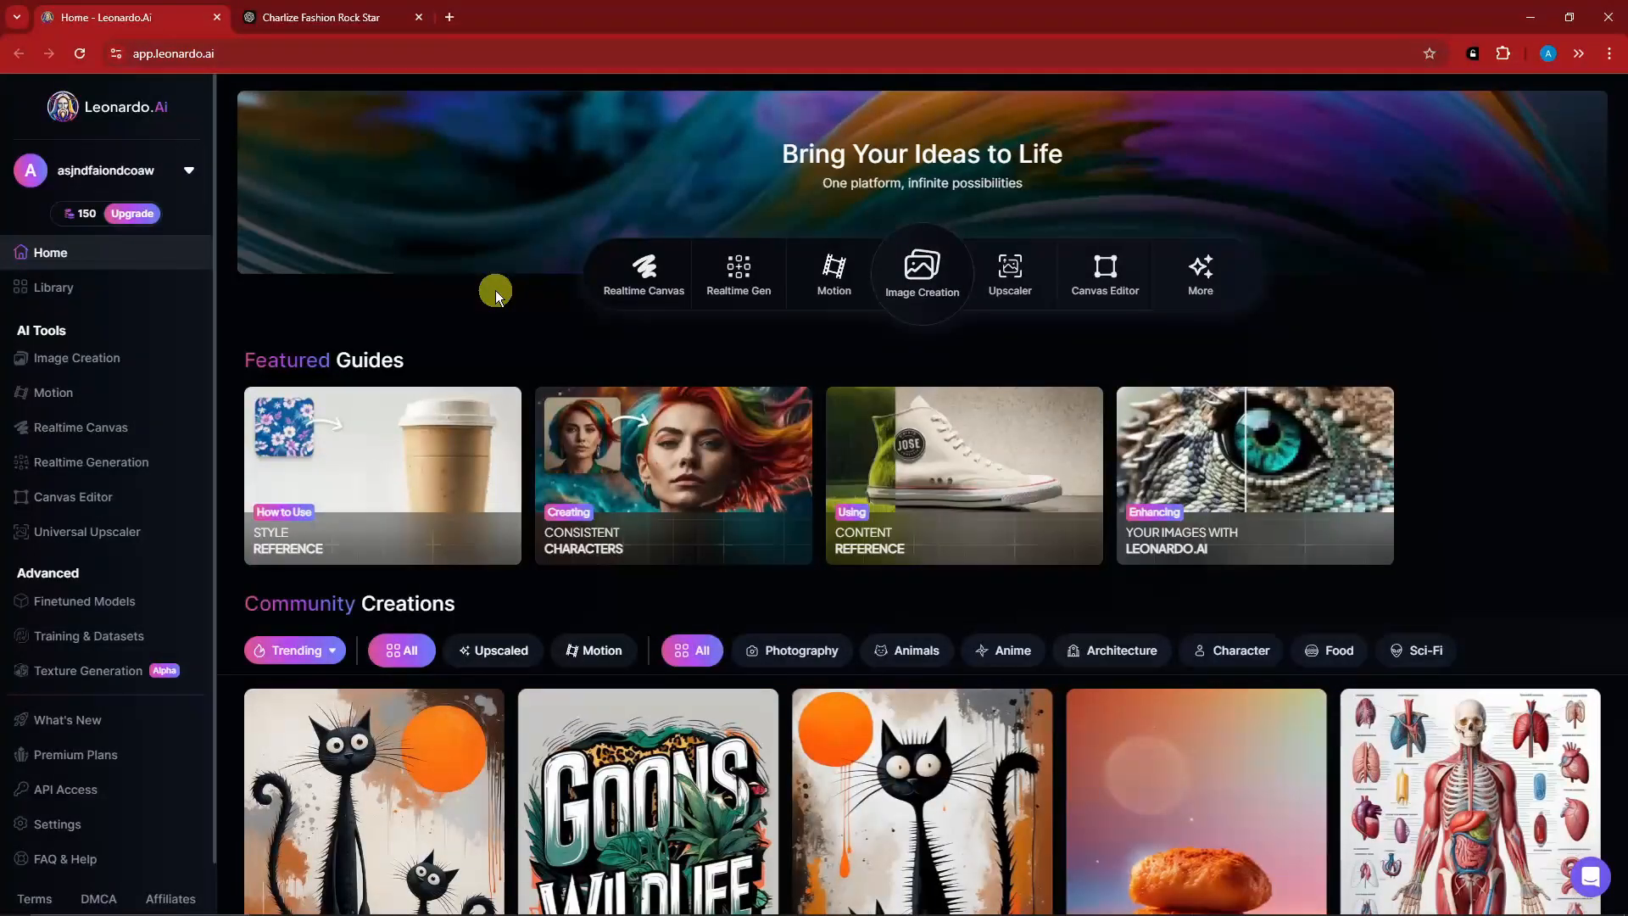
{"action": "scroll", "coordinate": [502, 288], "scroll_direction": "down", "scroll_amount": 1}
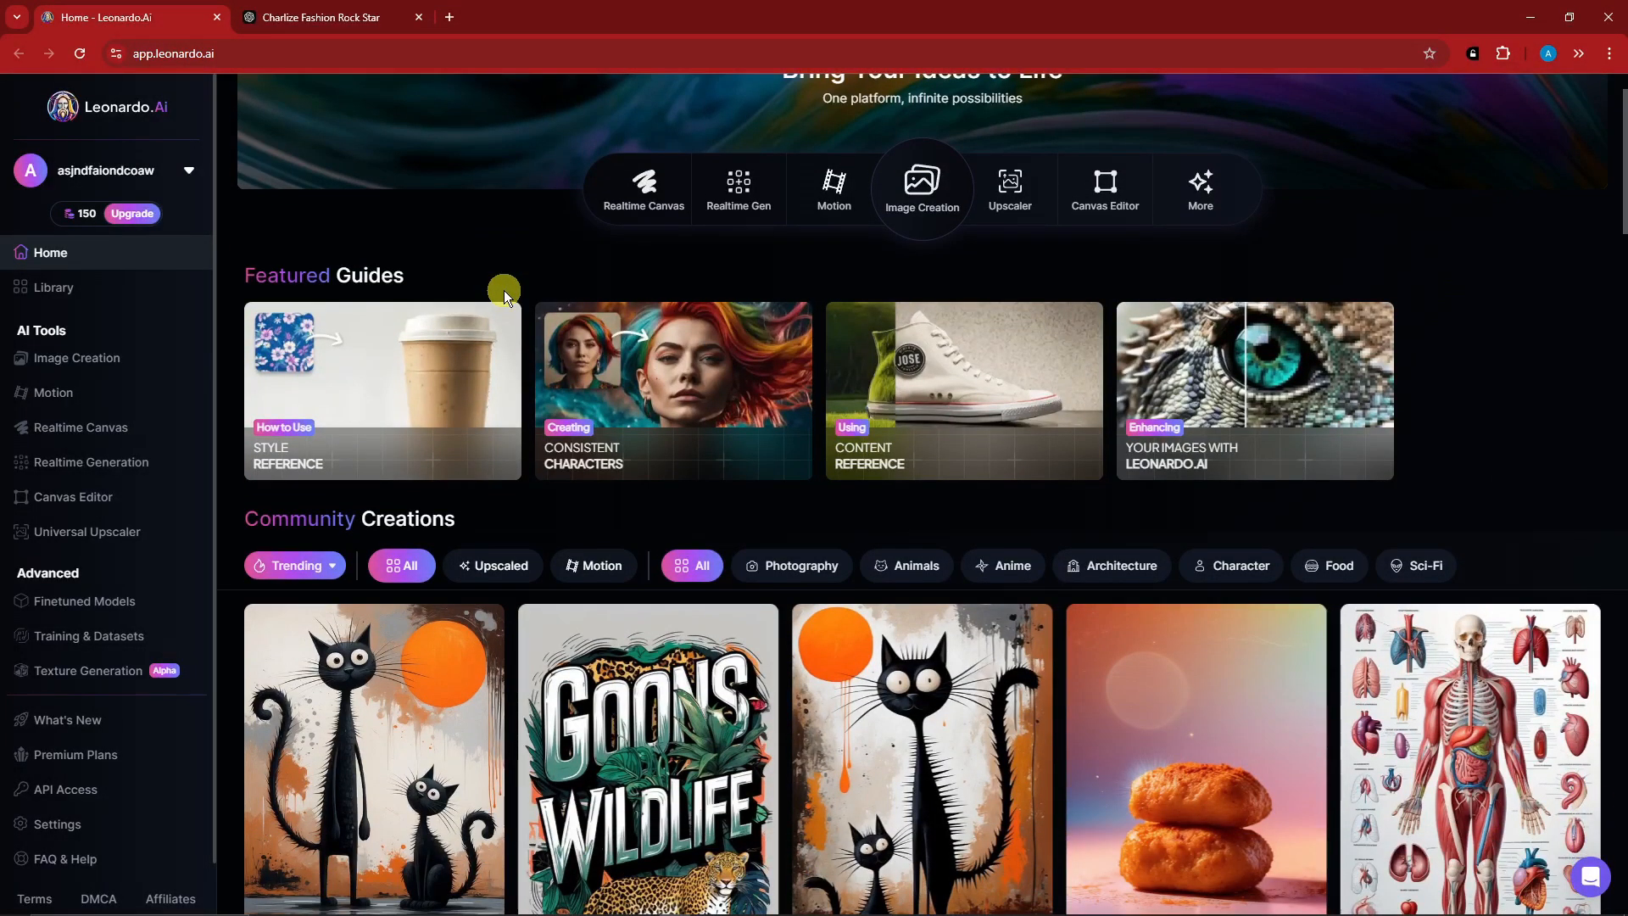
{"action": "scroll", "coordinate": [504, 290], "scroll_direction": "up", "scroll_amount": 1}
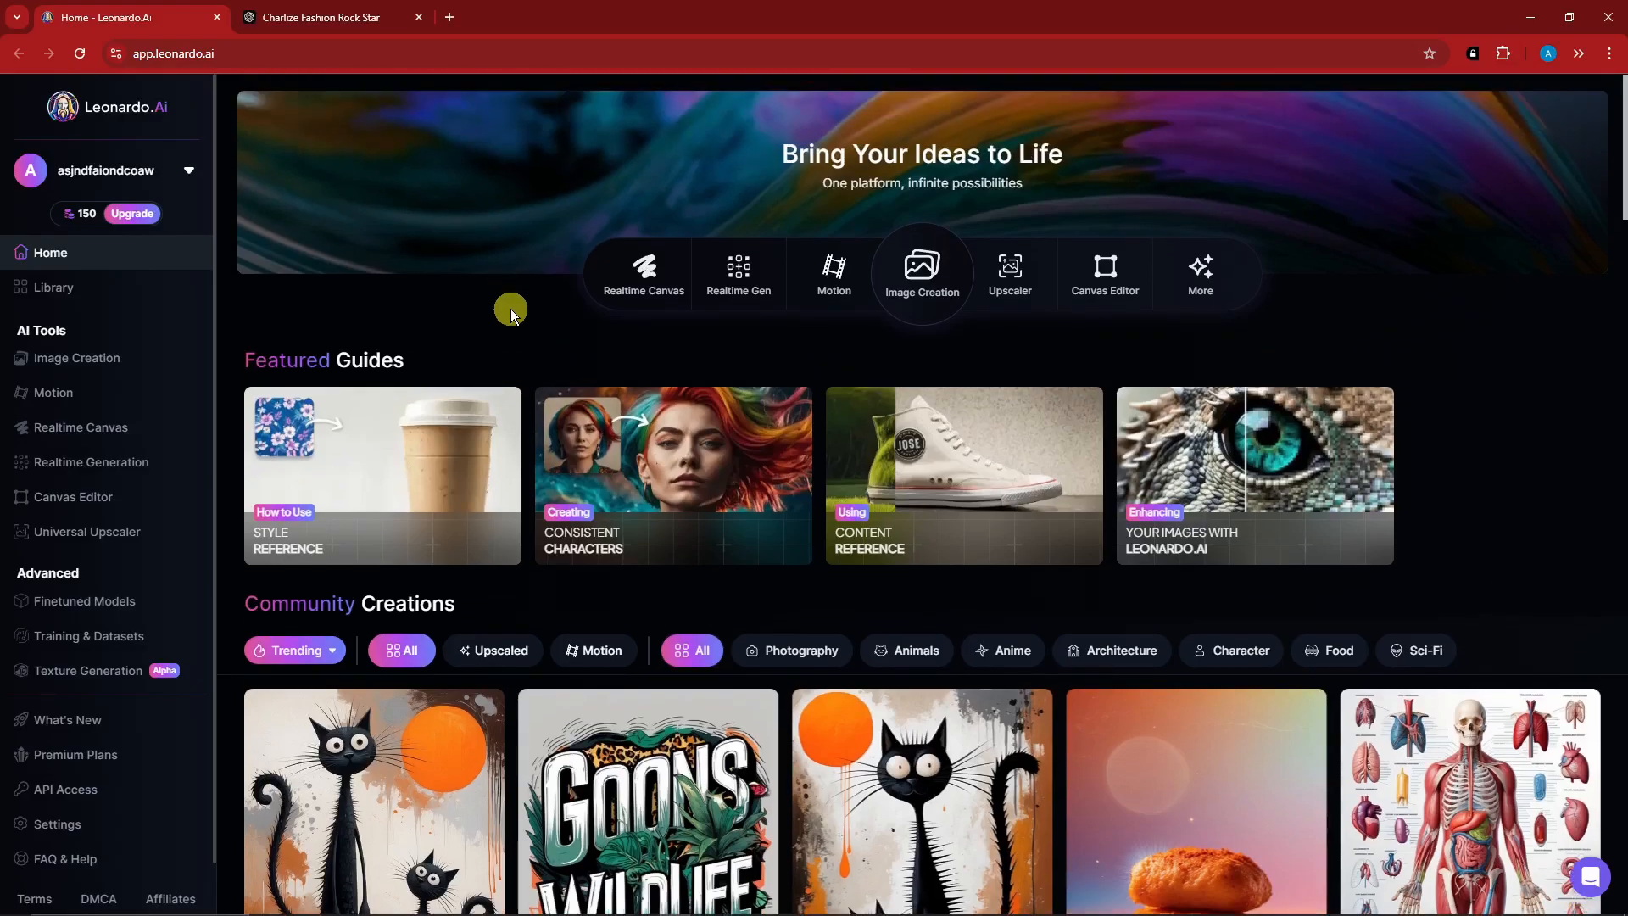
{"action": "scroll", "coordinate": [512, 308], "scroll_direction": "down", "scroll_amount": 2}
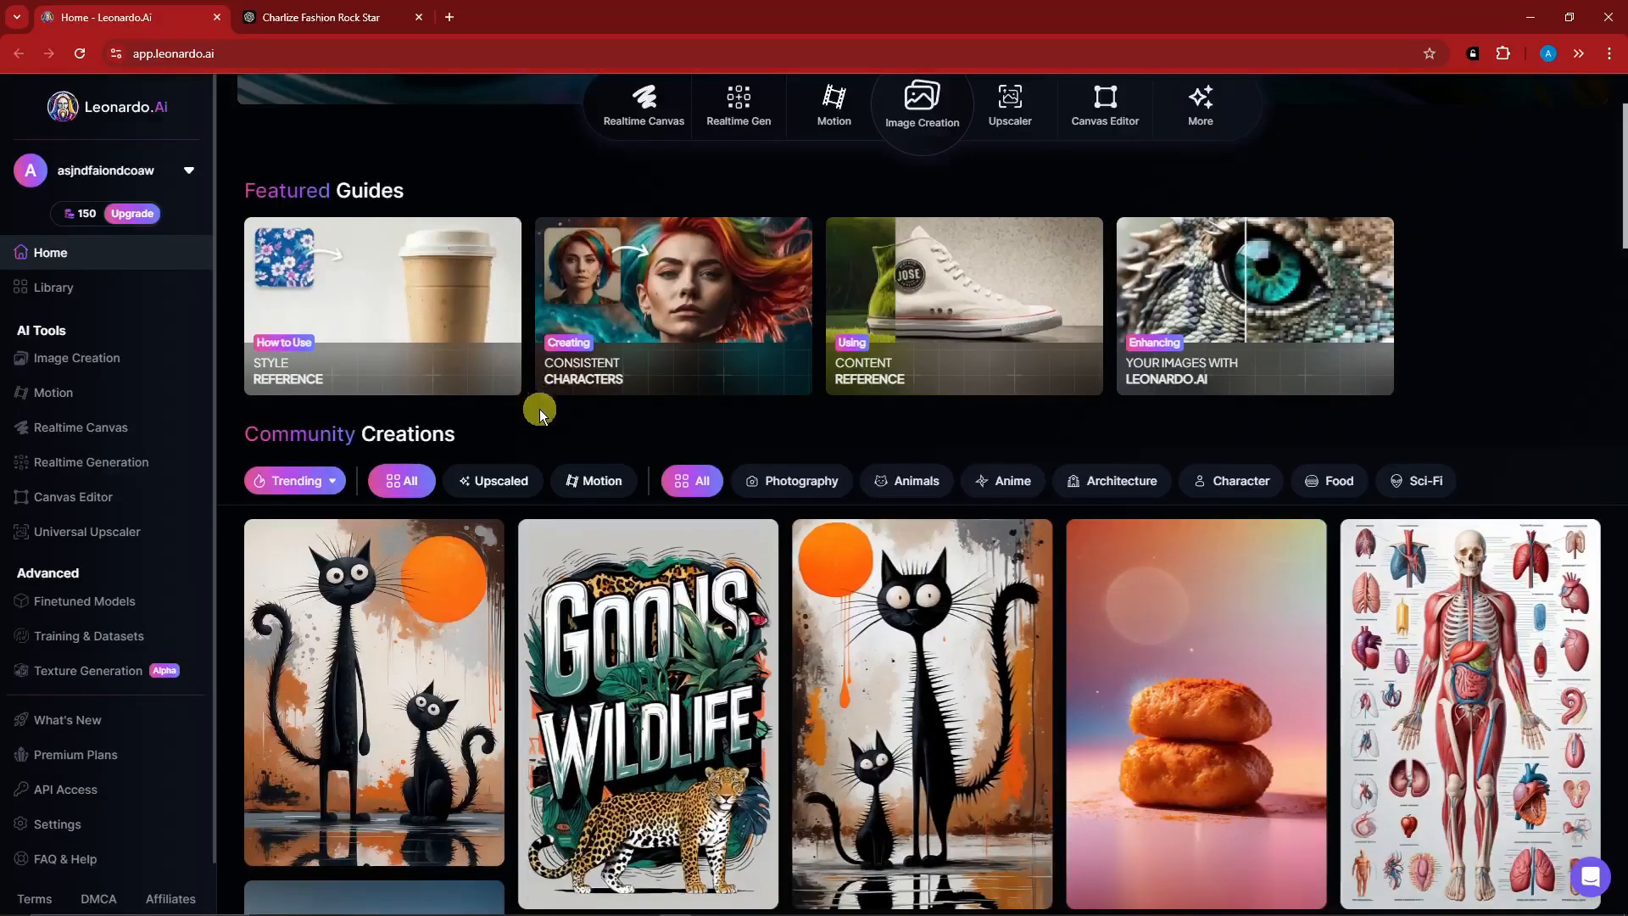
{"action": "scroll", "coordinate": [533, 424], "scroll_direction": "up", "scroll_amount": 2}
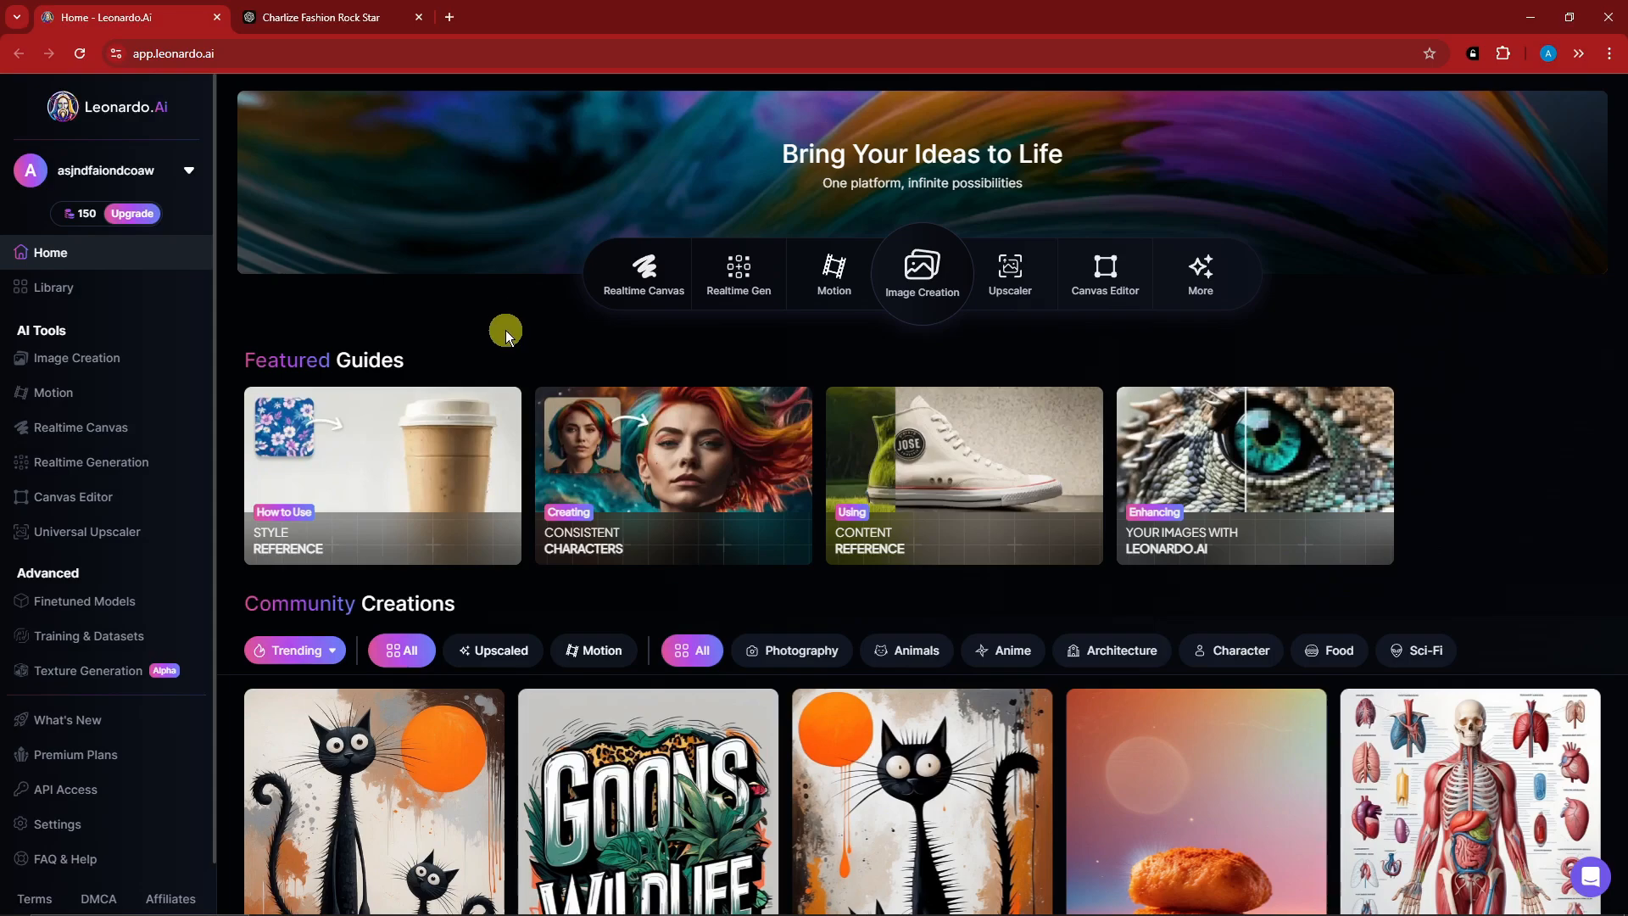
Check the account's token allowance and review the subscription plans, including their monthly pricing.
{"action": "mouse_move", "coordinate": [85, 217]}
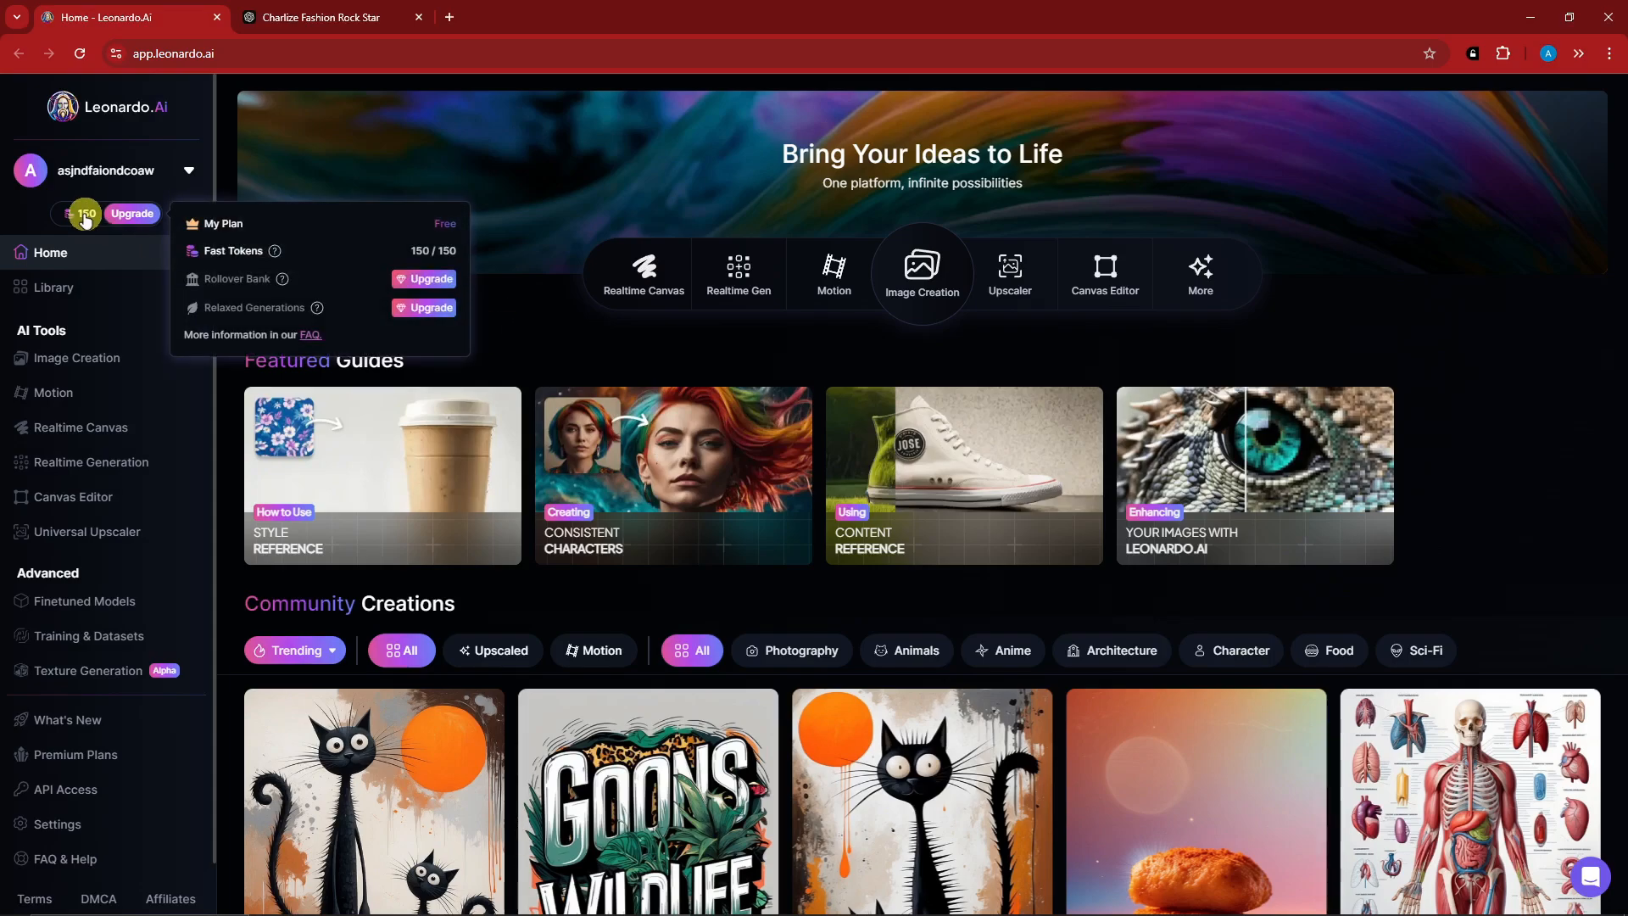
{"action": "left_click", "coordinate": [136, 215]}
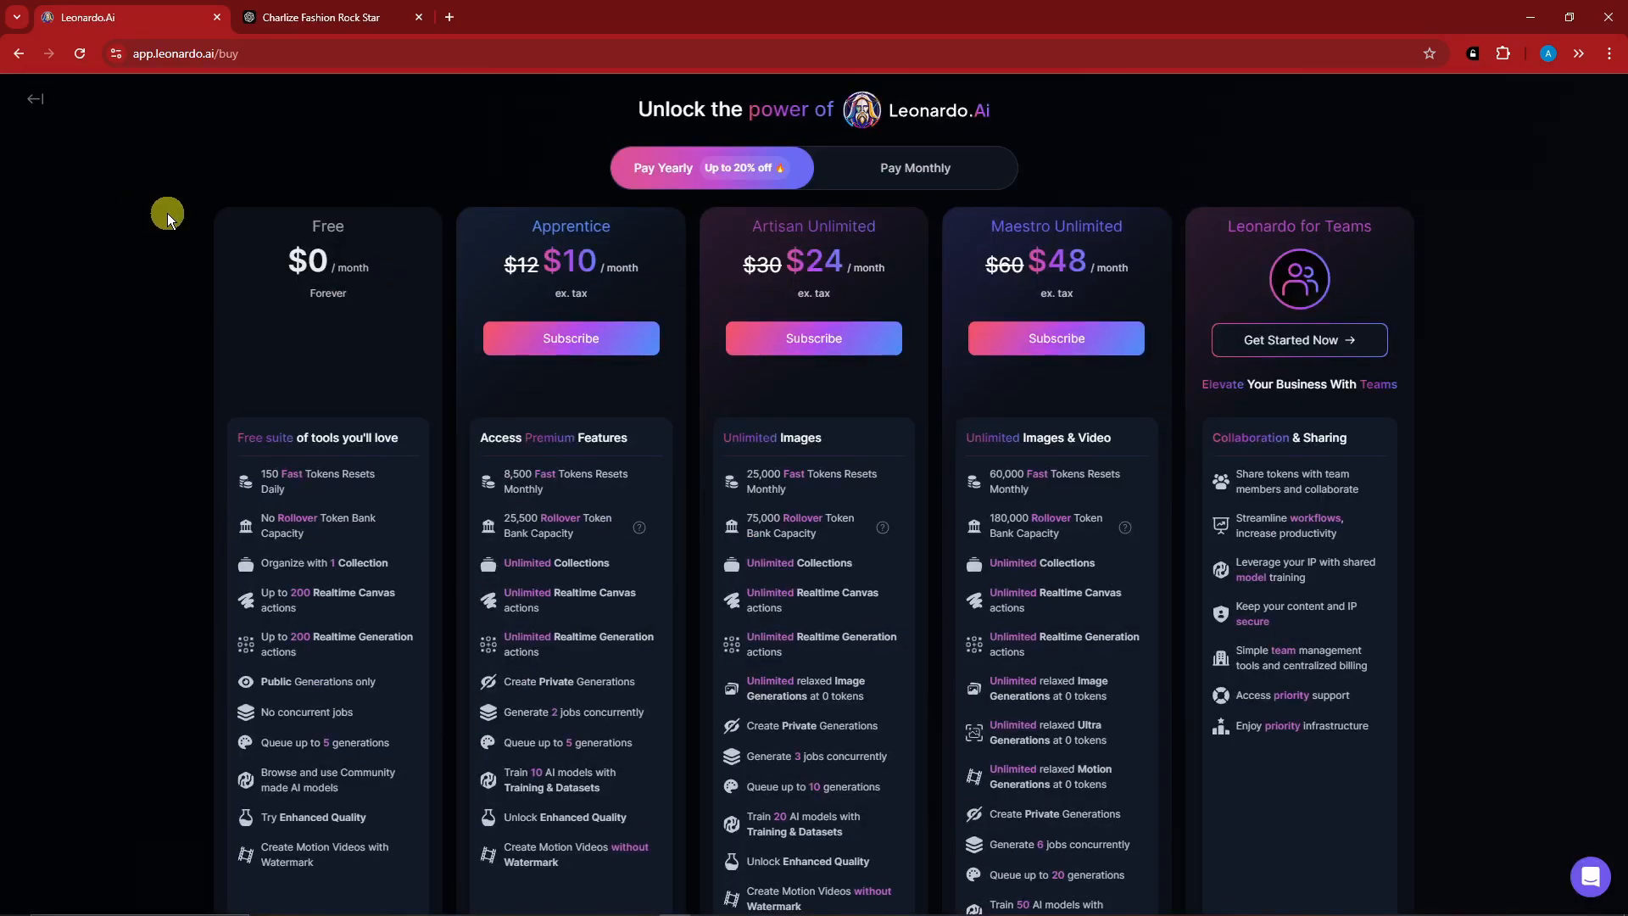
{"action": "scroll", "coordinate": [497, 415], "scroll_direction": "down", "scroll_amount": 1}
{"action": "scroll", "coordinate": [493, 413], "scroll_direction": "down", "scroll_amount": 2}
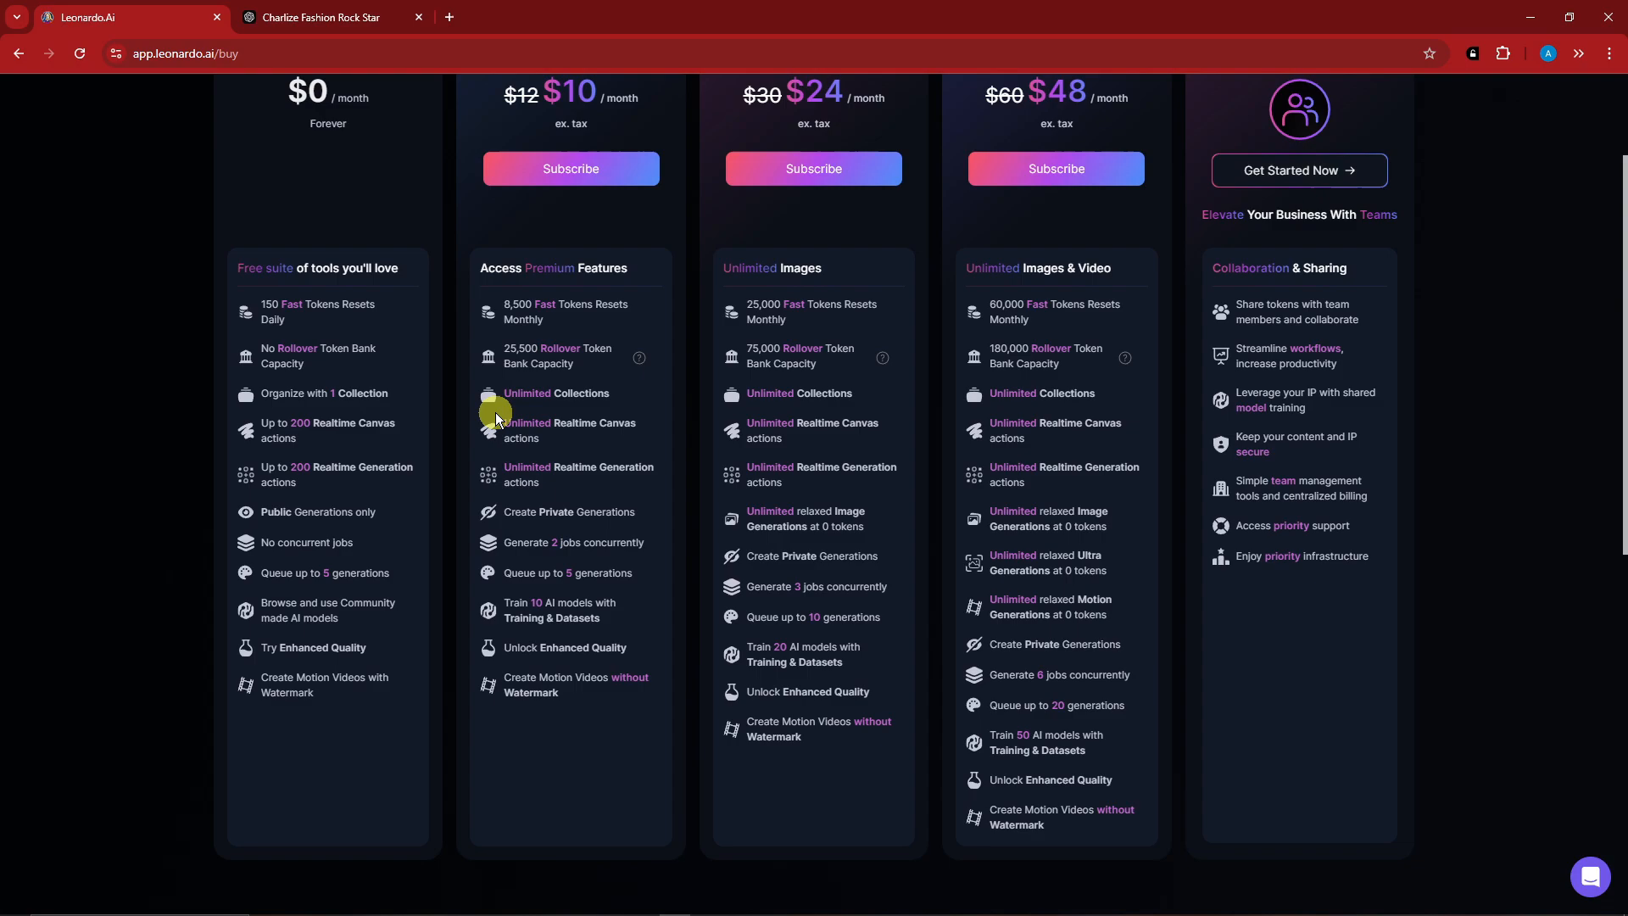
{"action": "scroll", "coordinate": [493, 413], "scroll_direction": "up", "scroll_amount": 3}
{"action": "left_click", "coordinate": [926, 157]}
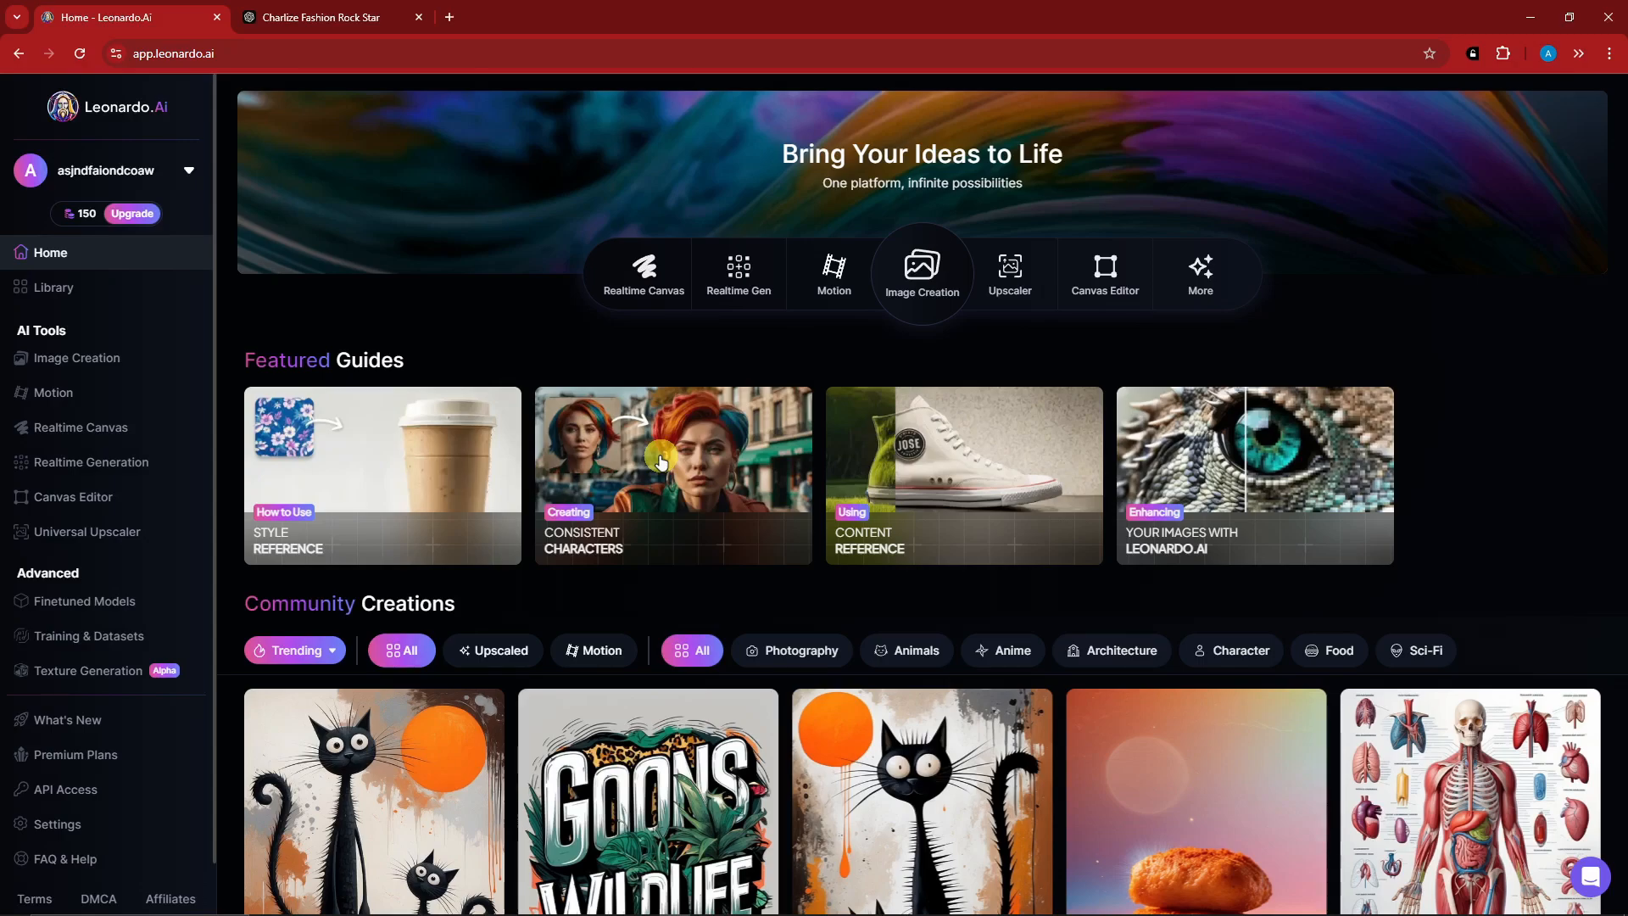
Read the Creating Consistent Characters featured guide and open the image creation tool from it.
{"action": "left_click", "coordinate": [661, 462]}
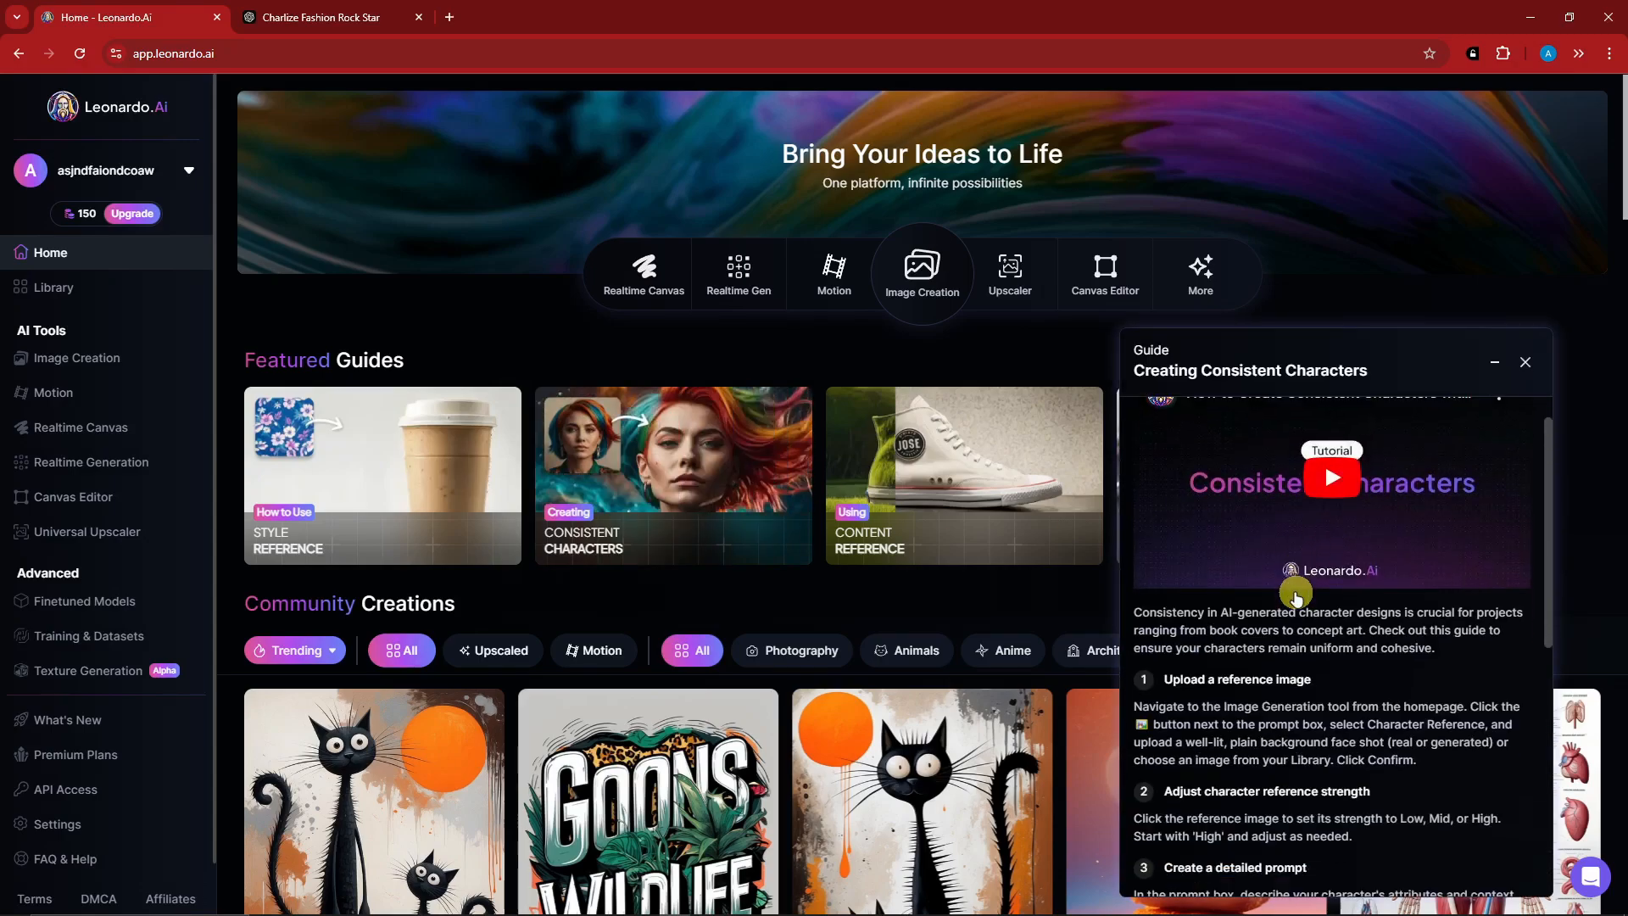
{"action": "scroll", "coordinate": [1295, 598], "scroll_direction": "down", "scroll_amount": 7}
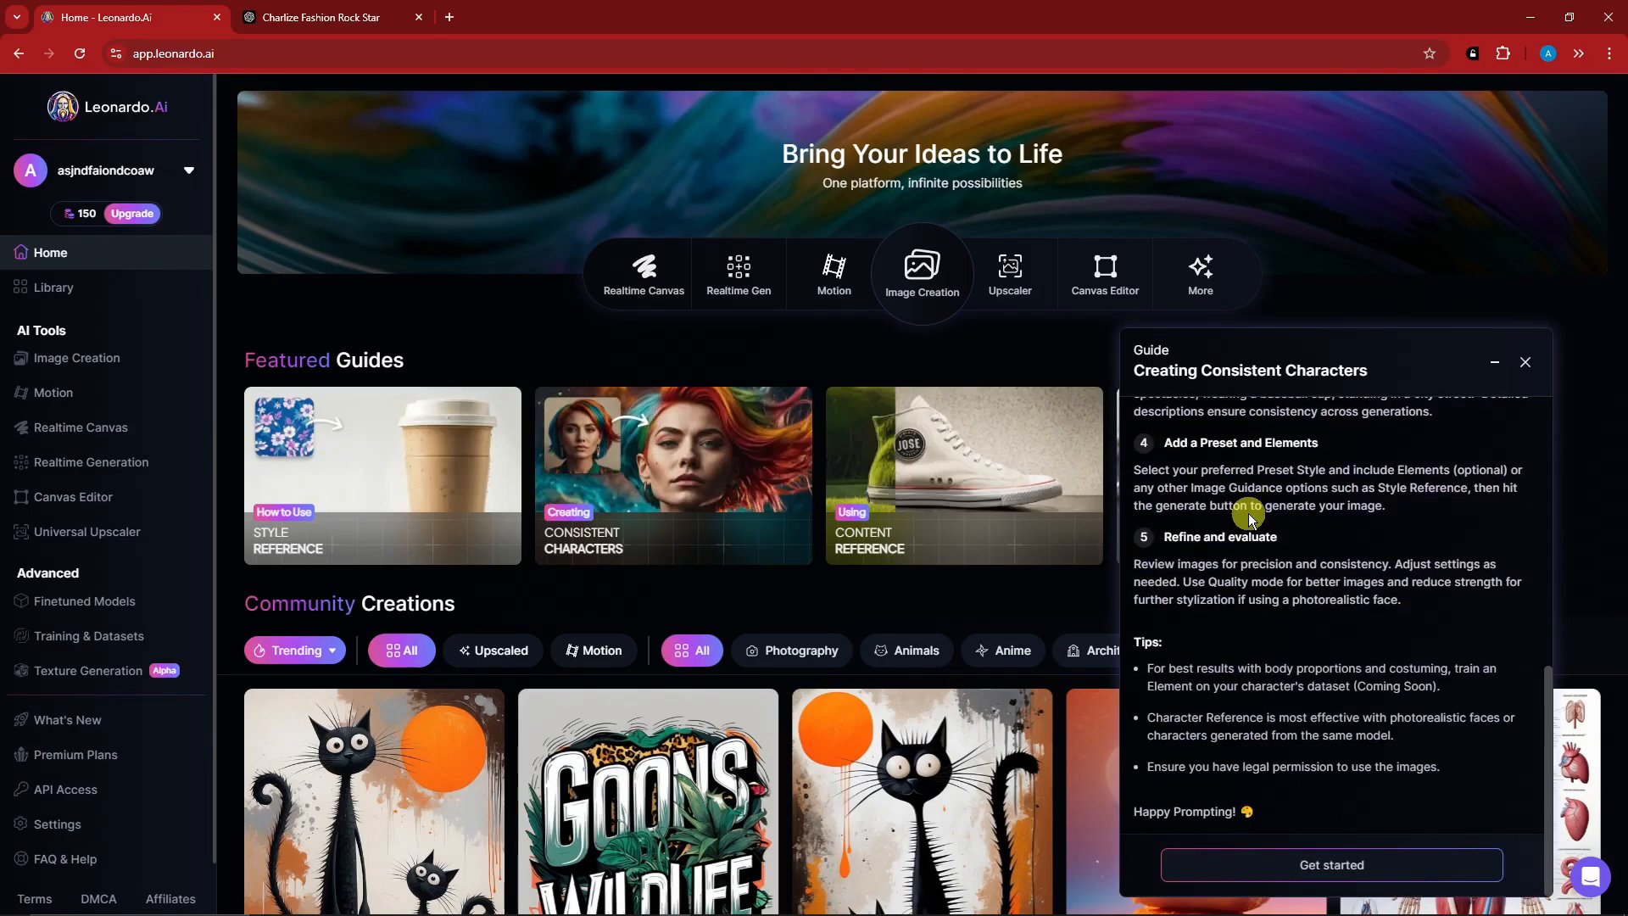
{"action": "left_click", "coordinate": [1328, 871]}
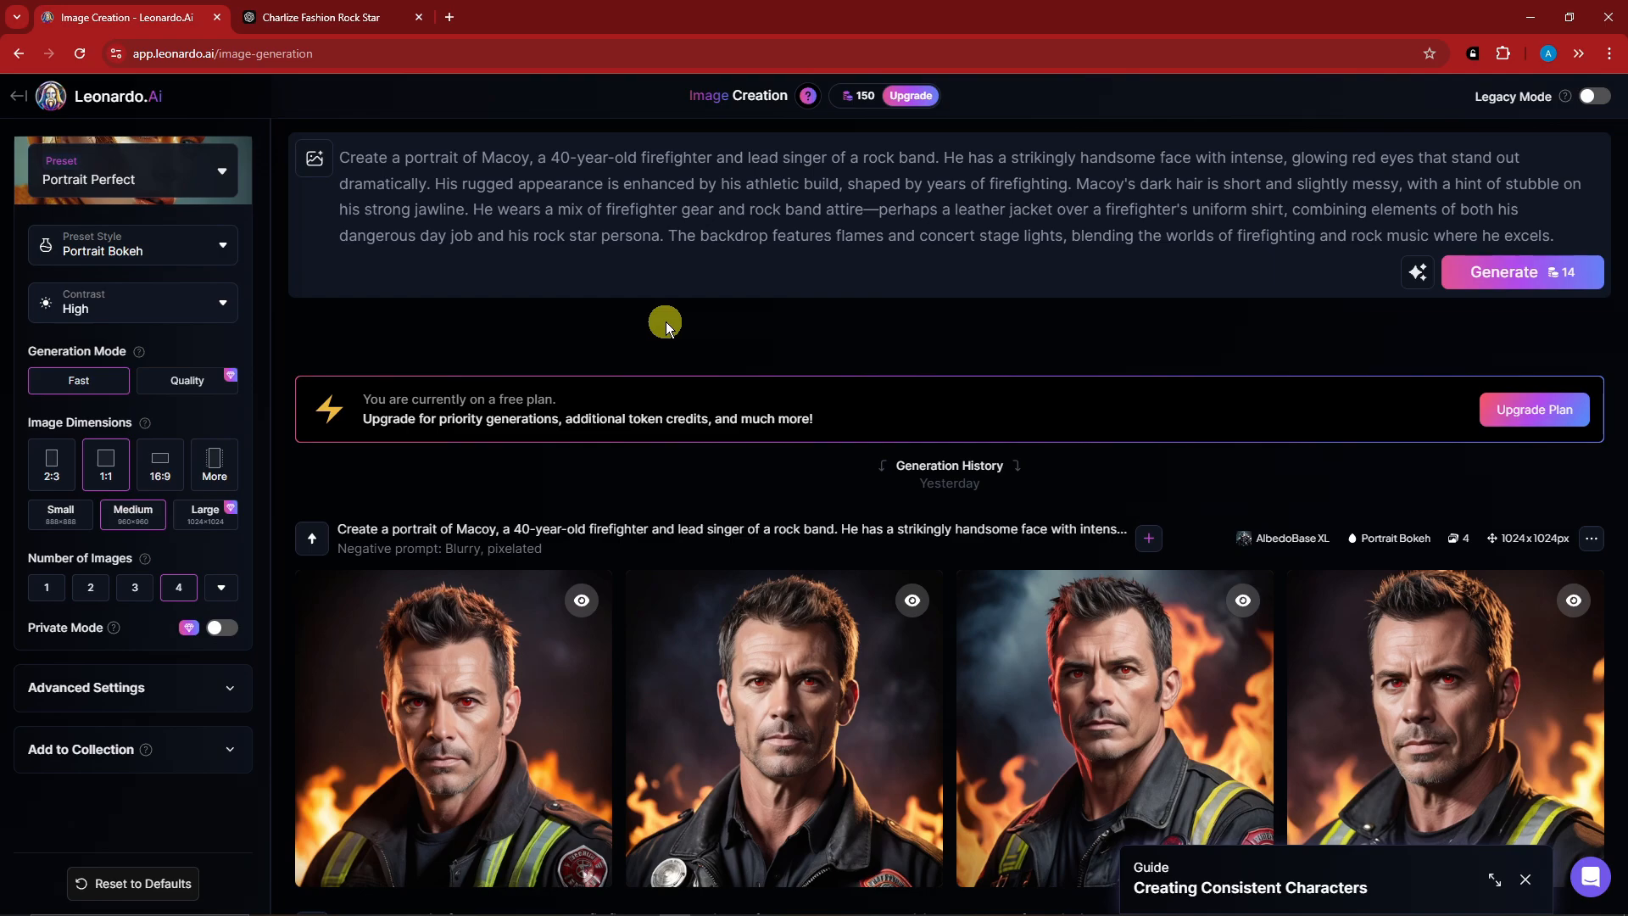
Examine enlarged firefighter portraits from the first two sets in the generation history, then close the viewer.
{"action": "scroll", "coordinate": [665, 321], "scroll_direction": "down", "scroll_amount": 5}
{"action": "left_click", "coordinate": [538, 279]}
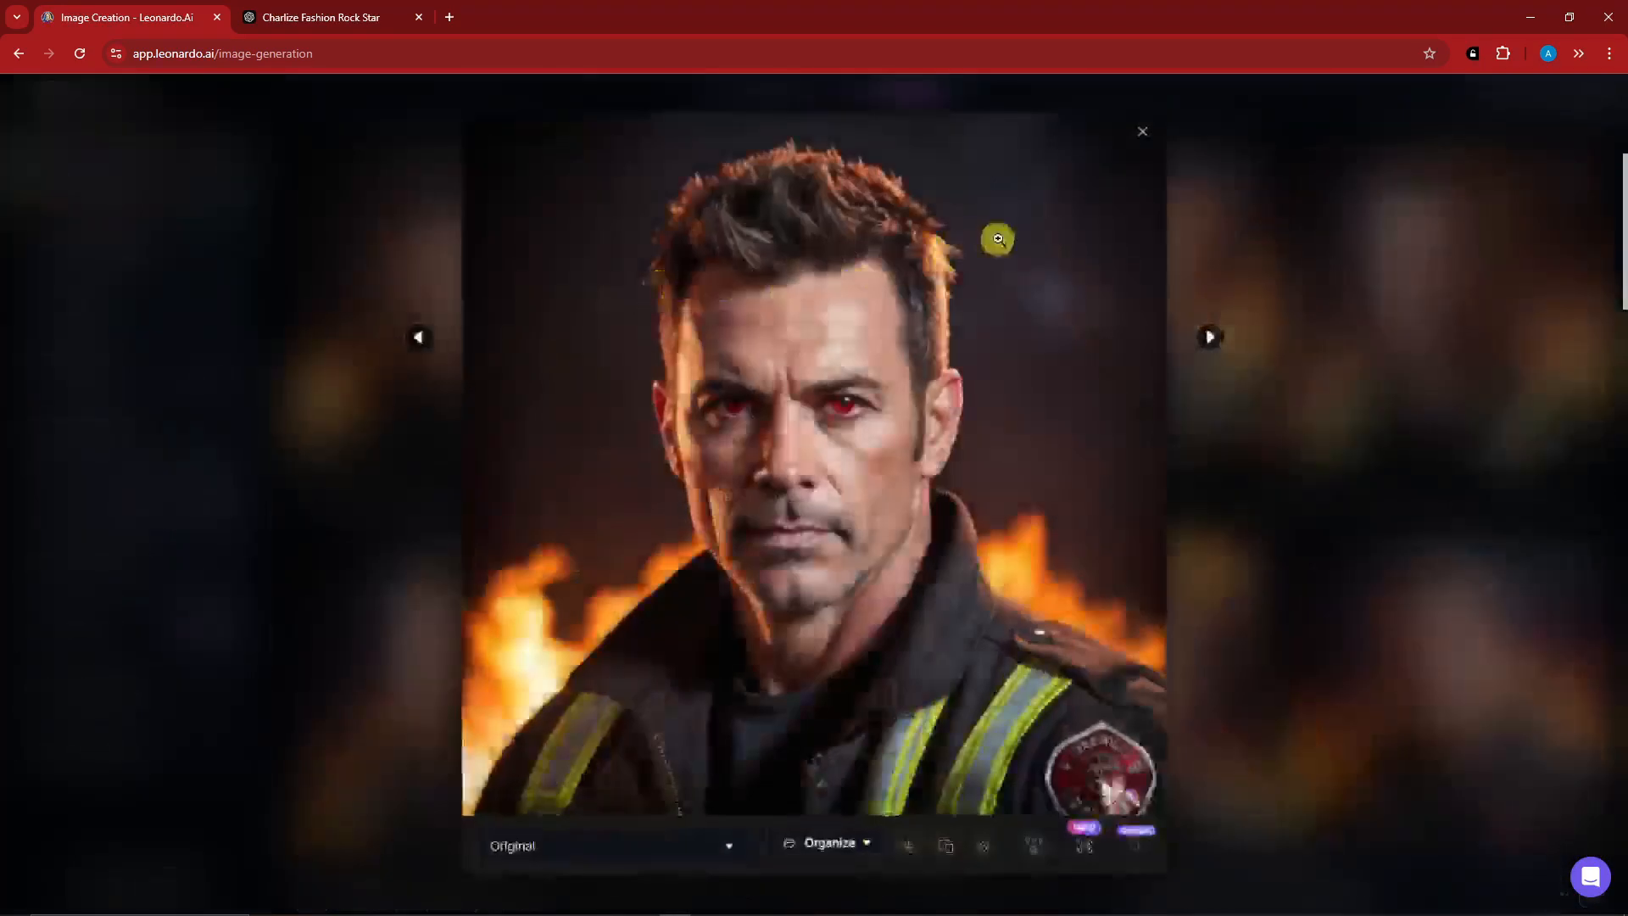
{"action": "key", "text": "Right"}
{"action": "key", "text": "Right"}
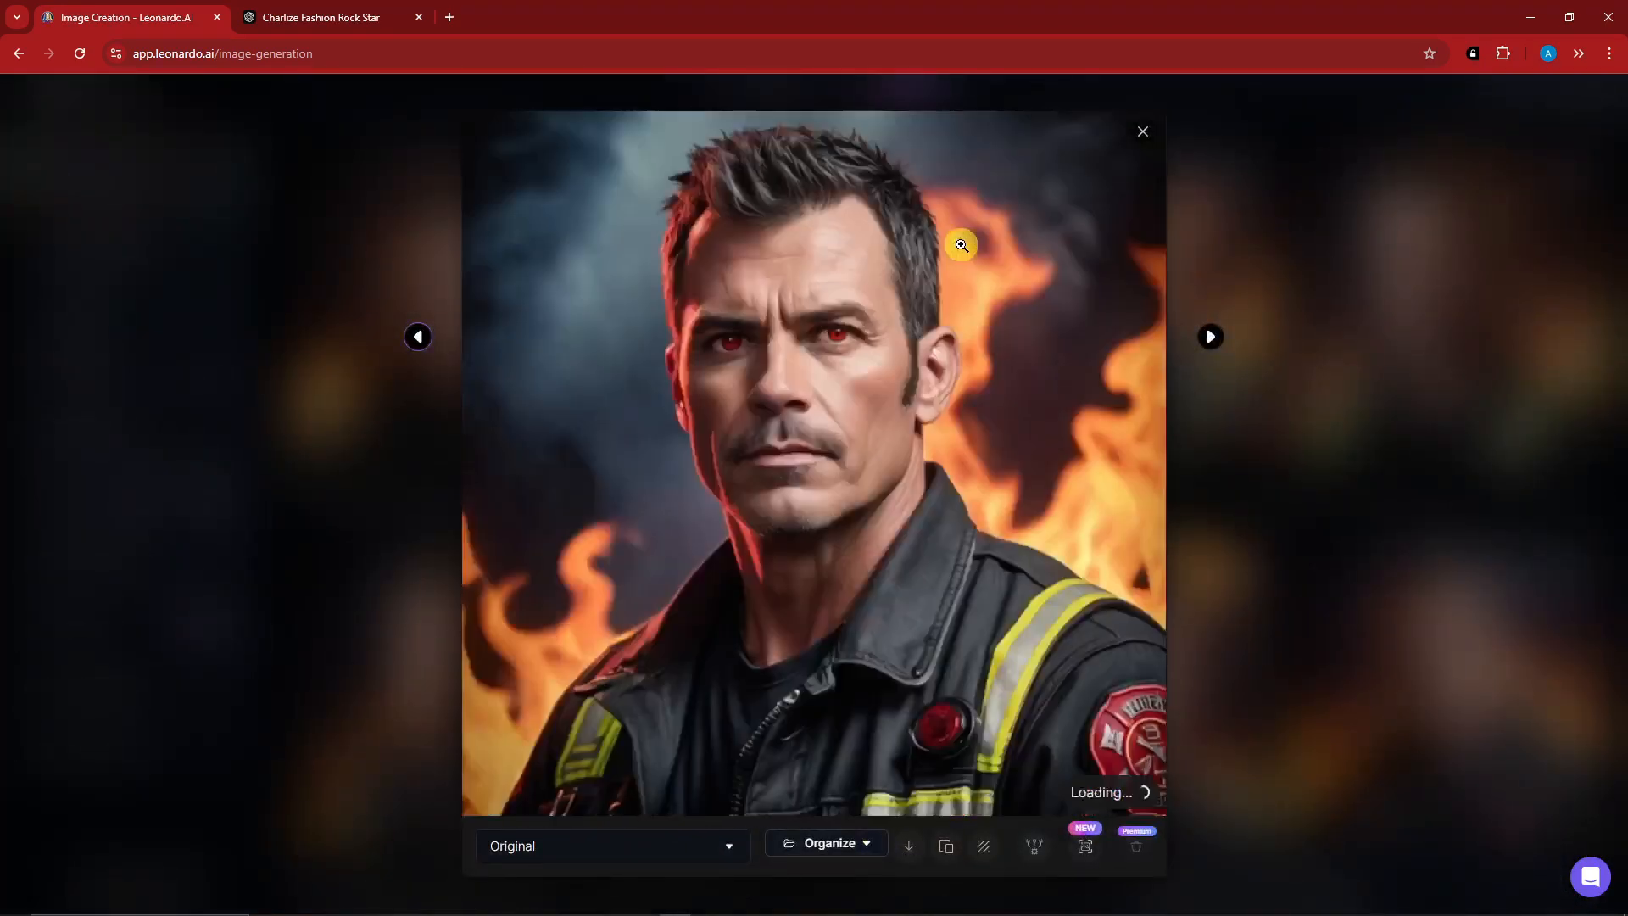
{"action": "left_click", "coordinate": [1144, 133]}
{"action": "left_click", "coordinate": [513, 613]}
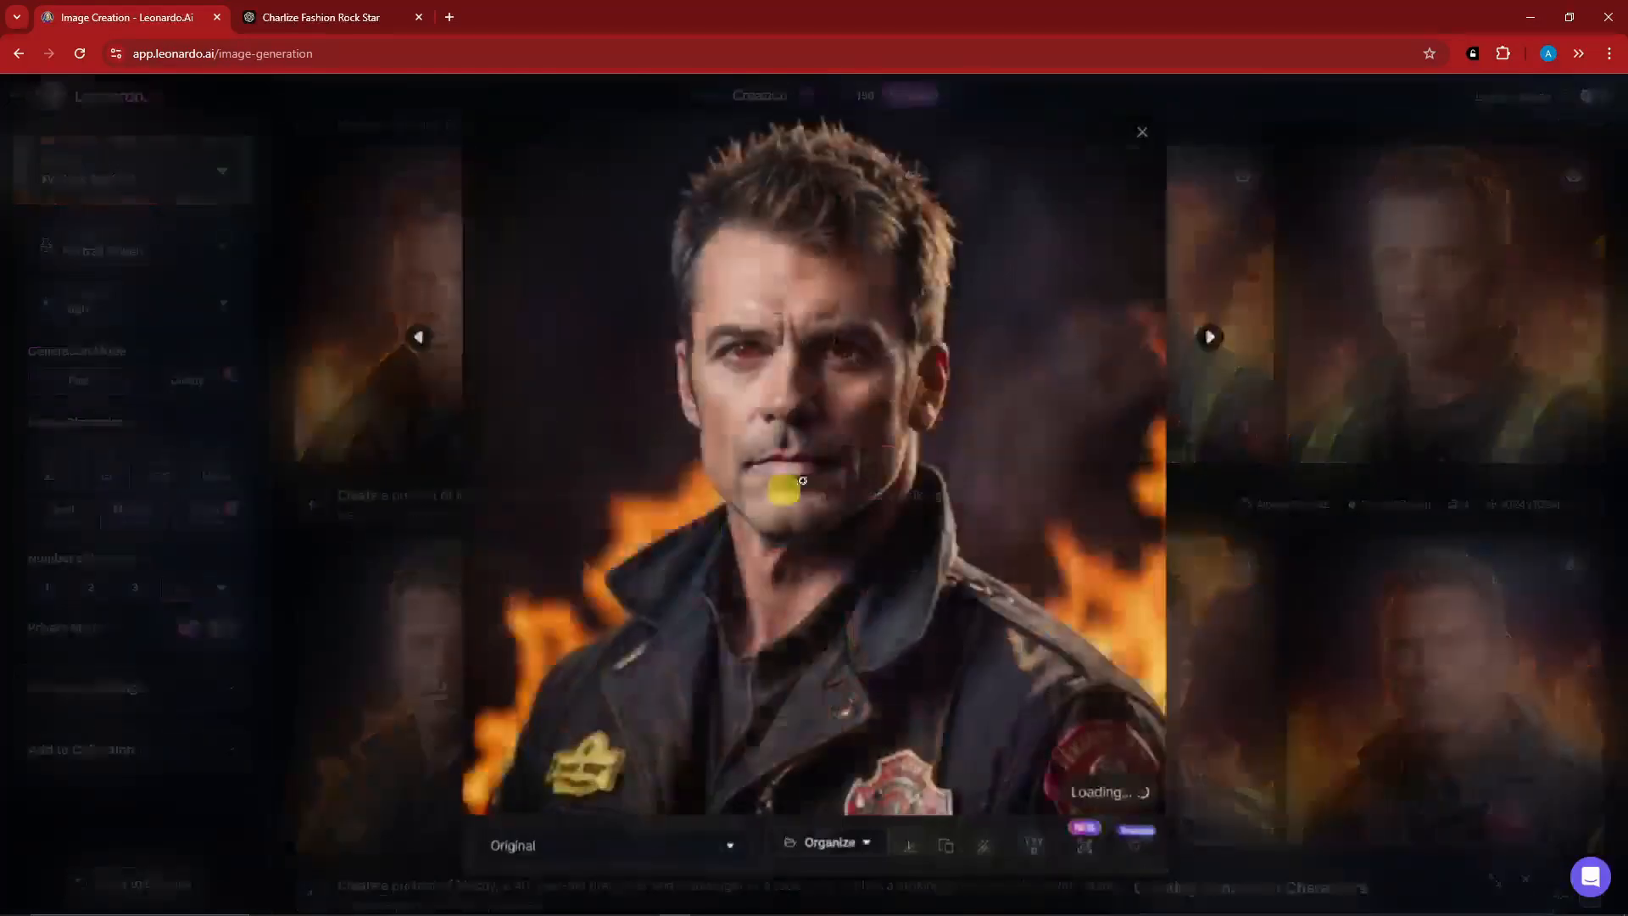
{"action": "key", "text": "Right"}
{"action": "key", "text": "Right"}
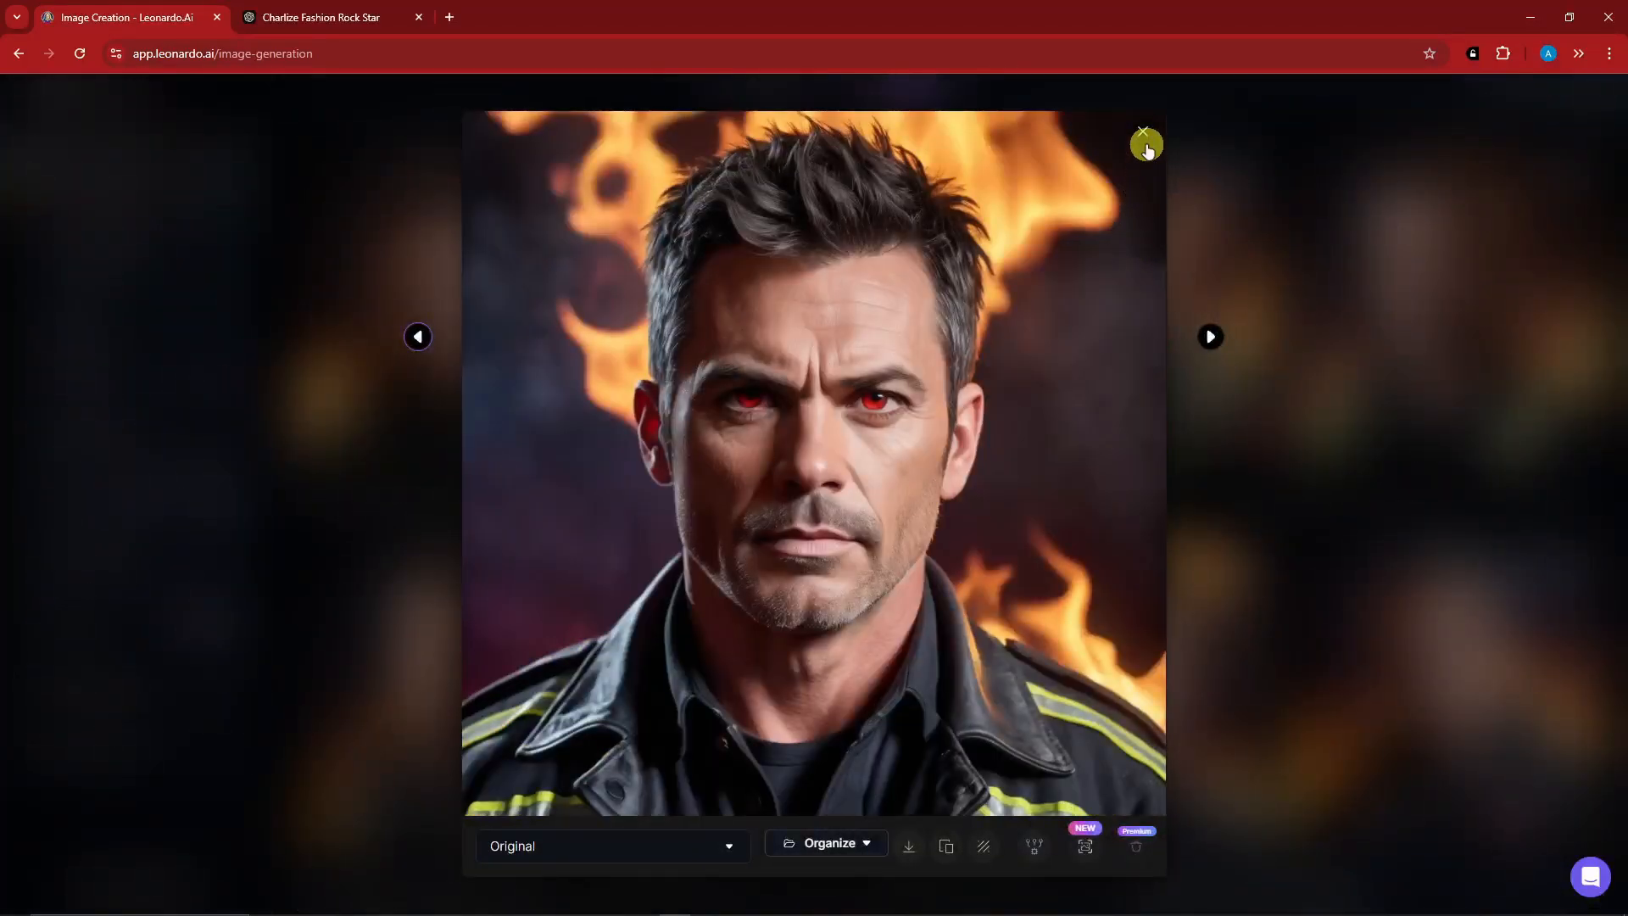
{"action": "left_click", "coordinate": [1143, 132]}
Preview the third set of firefighter portraits and the blonde singer's portraits in the generation history, then return to the prompt area.
{"action": "scroll", "coordinate": [781, 444], "scroll_direction": "down", "scroll_amount": 5}
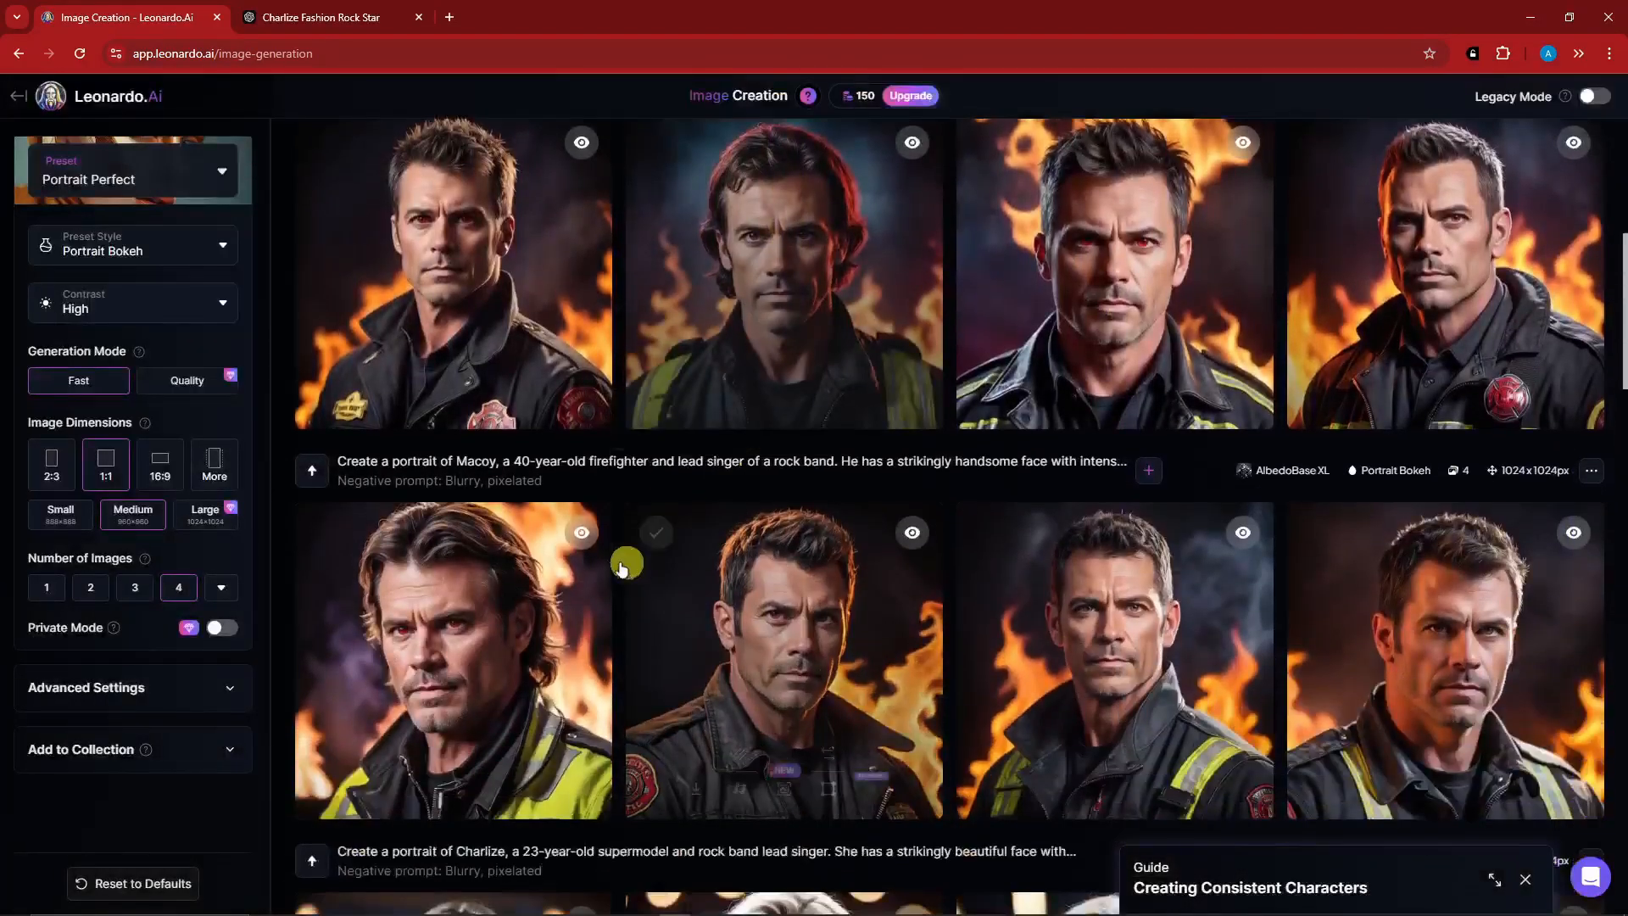
{"action": "left_click", "coordinate": [538, 582]}
{"action": "key", "text": "Right"}
{"action": "key", "text": "Right"}
{"action": "left_click", "coordinate": [1143, 132]}
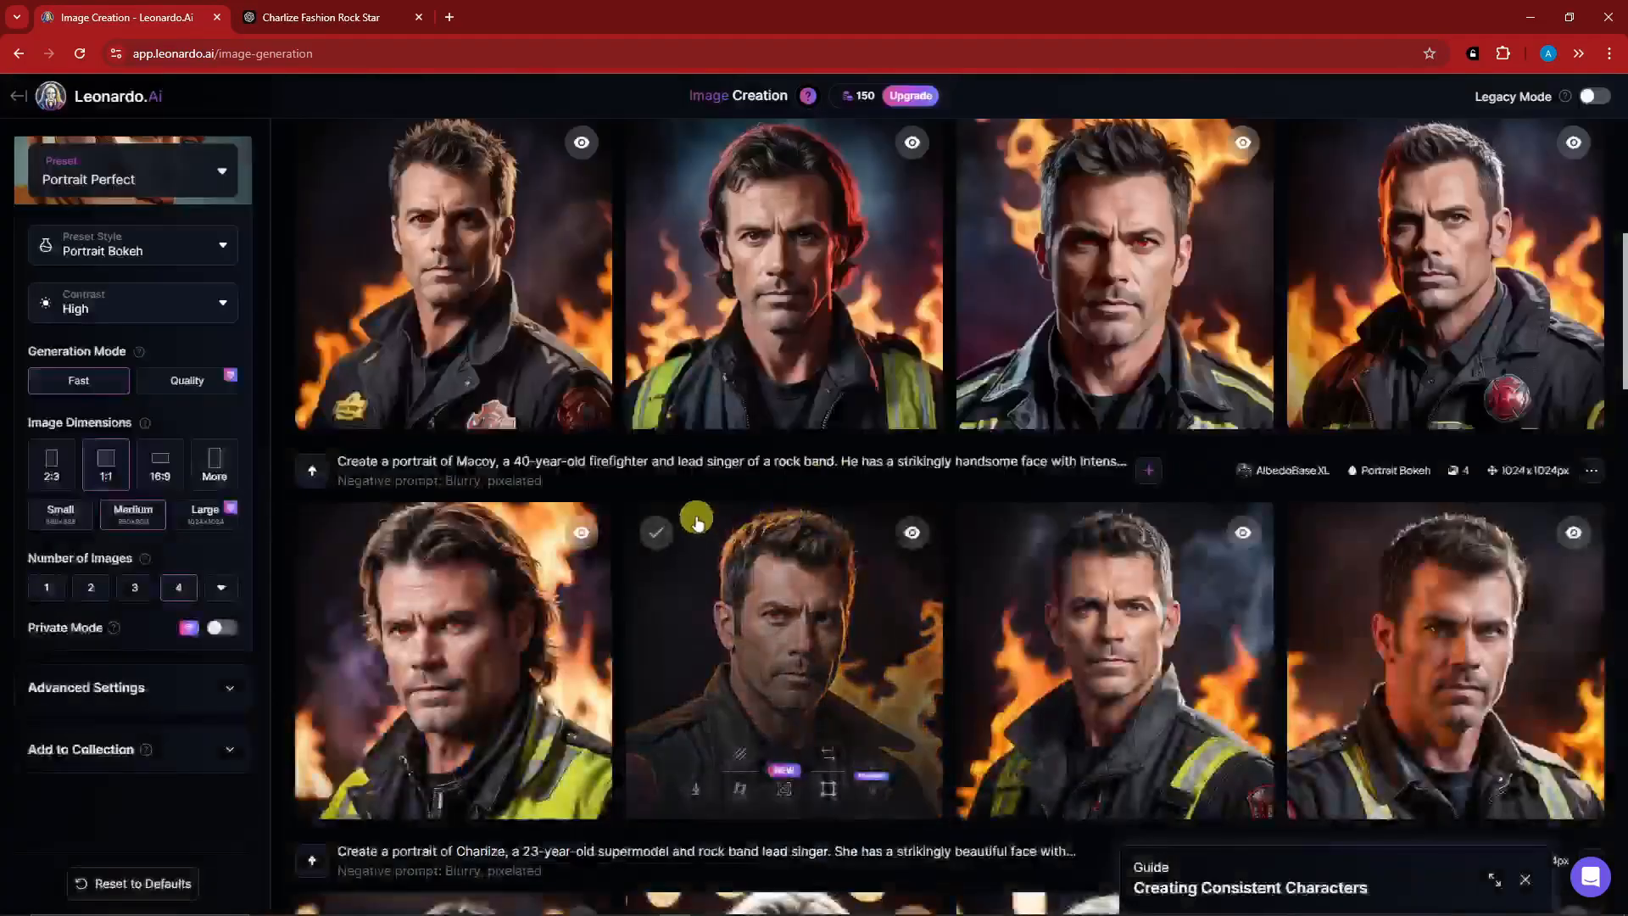
{"action": "scroll", "coordinate": [781, 444], "scroll_direction": "down", "scroll_amount": 5}
{"action": "left_click", "coordinate": [537, 594]}
{"action": "key", "text": "Right"}
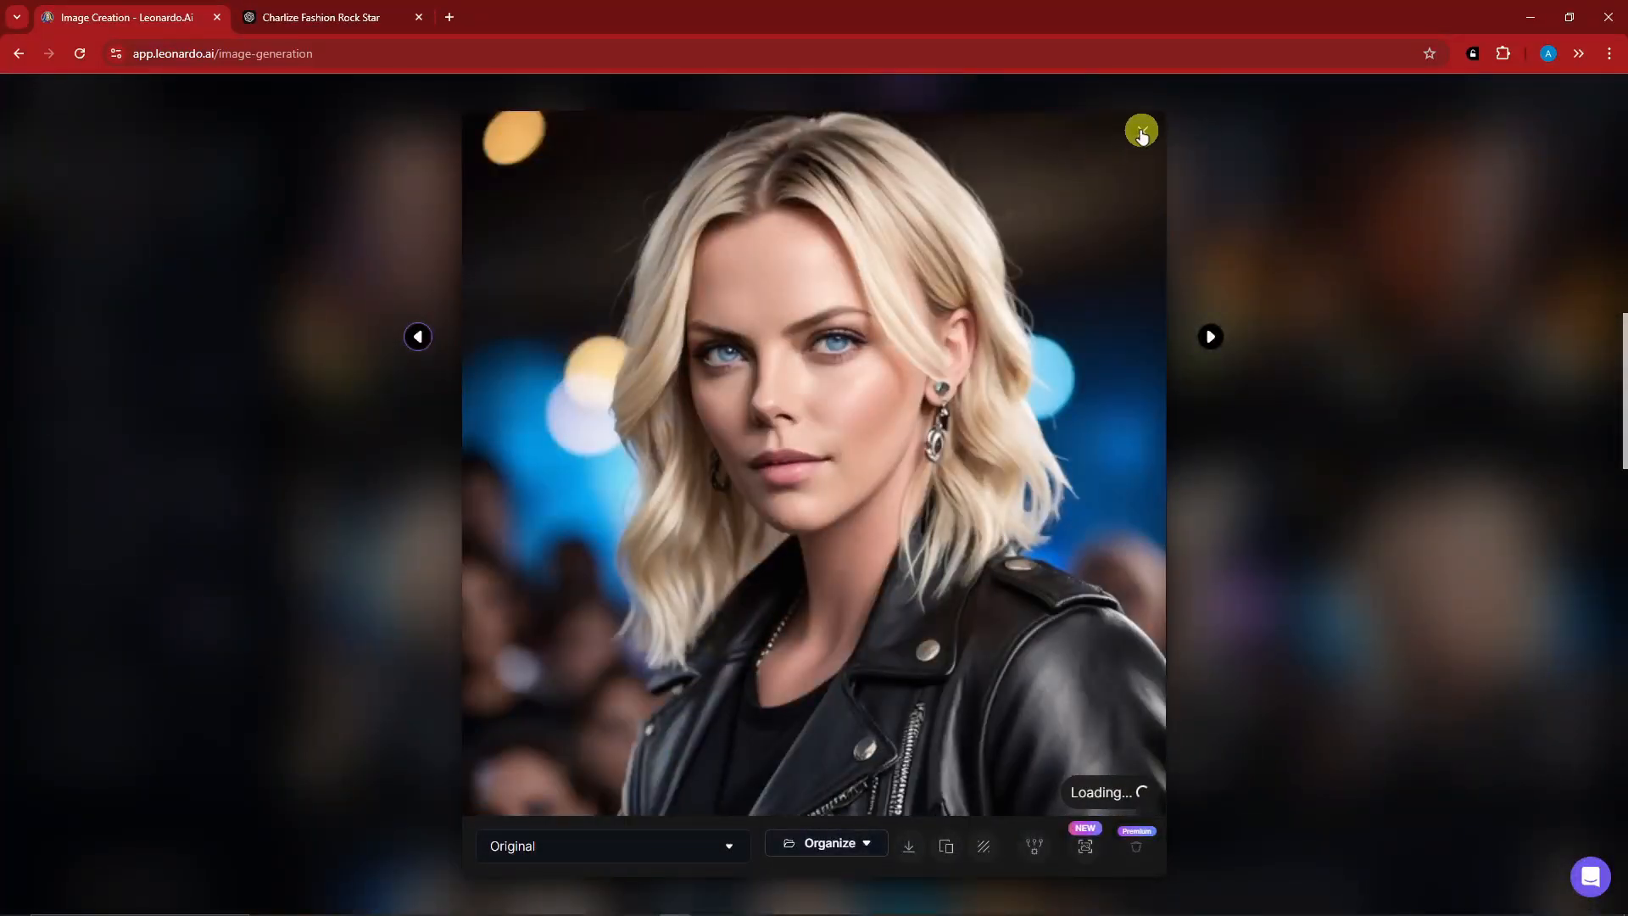
{"action": "left_click", "coordinate": [1143, 132]}
{"action": "scroll", "coordinate": [731, 403], "scroll_direction": "up", "scroll_amount": 5}
{"action": "scroll", "coordinate": [731, 403], "scroll_direction": "up", "scroll_amount": 5}
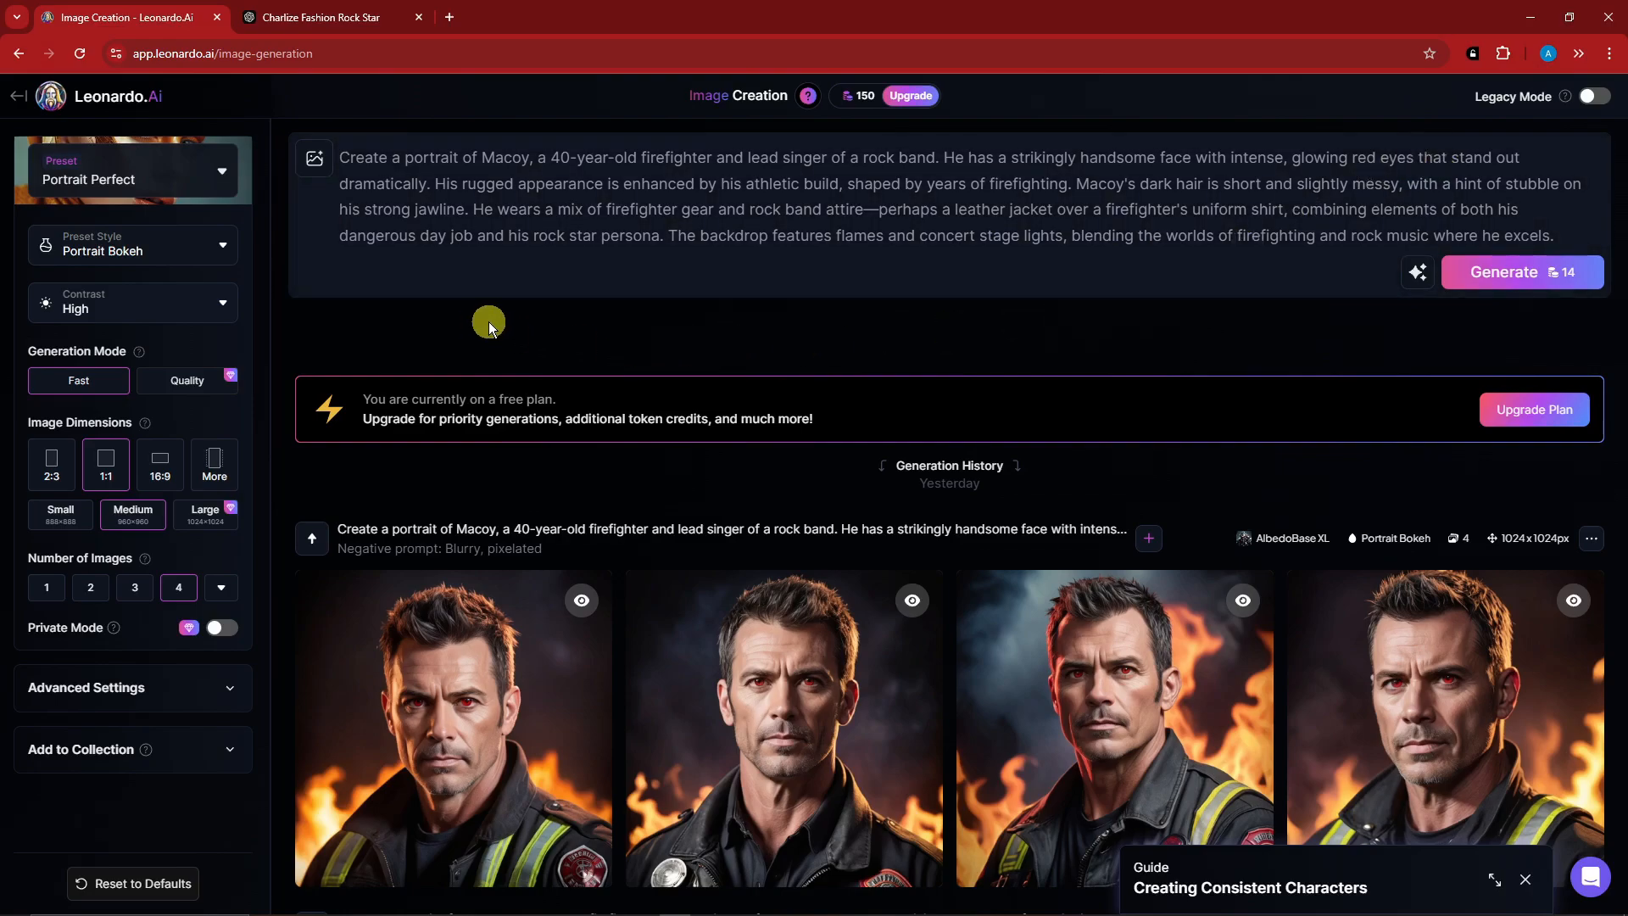
Turn on Legacy Mode to view the old interface and switch back to the current image creation interface.
{"action": "left_click", "coordinate": [1597, 99]}
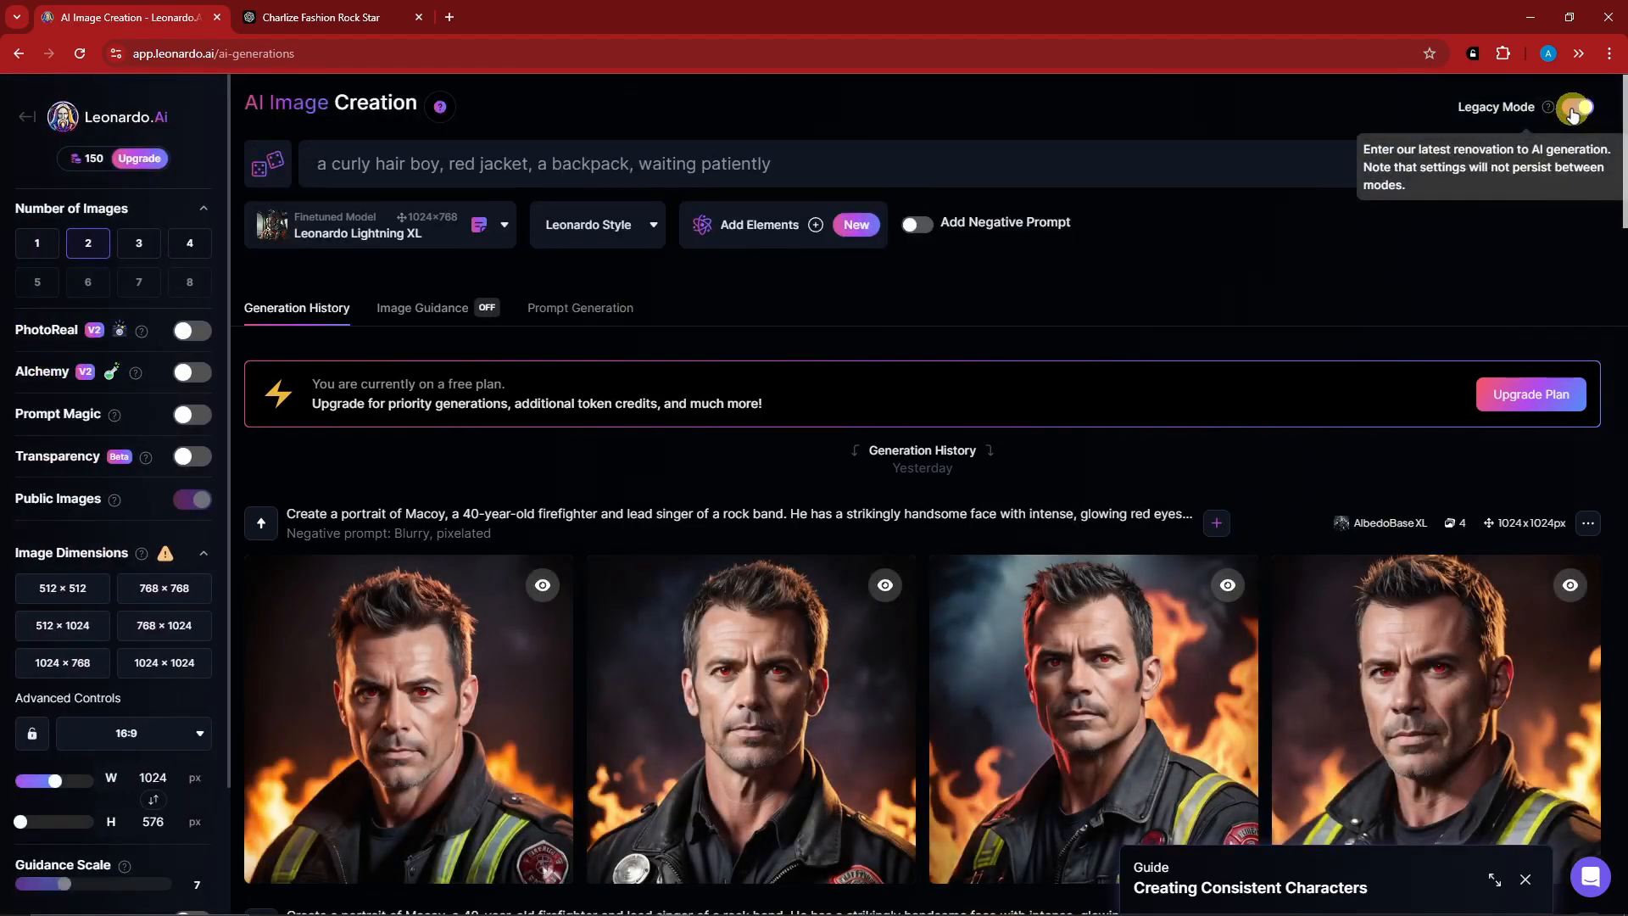
{"action": "left_click", "coordinate": [1576, 108]}
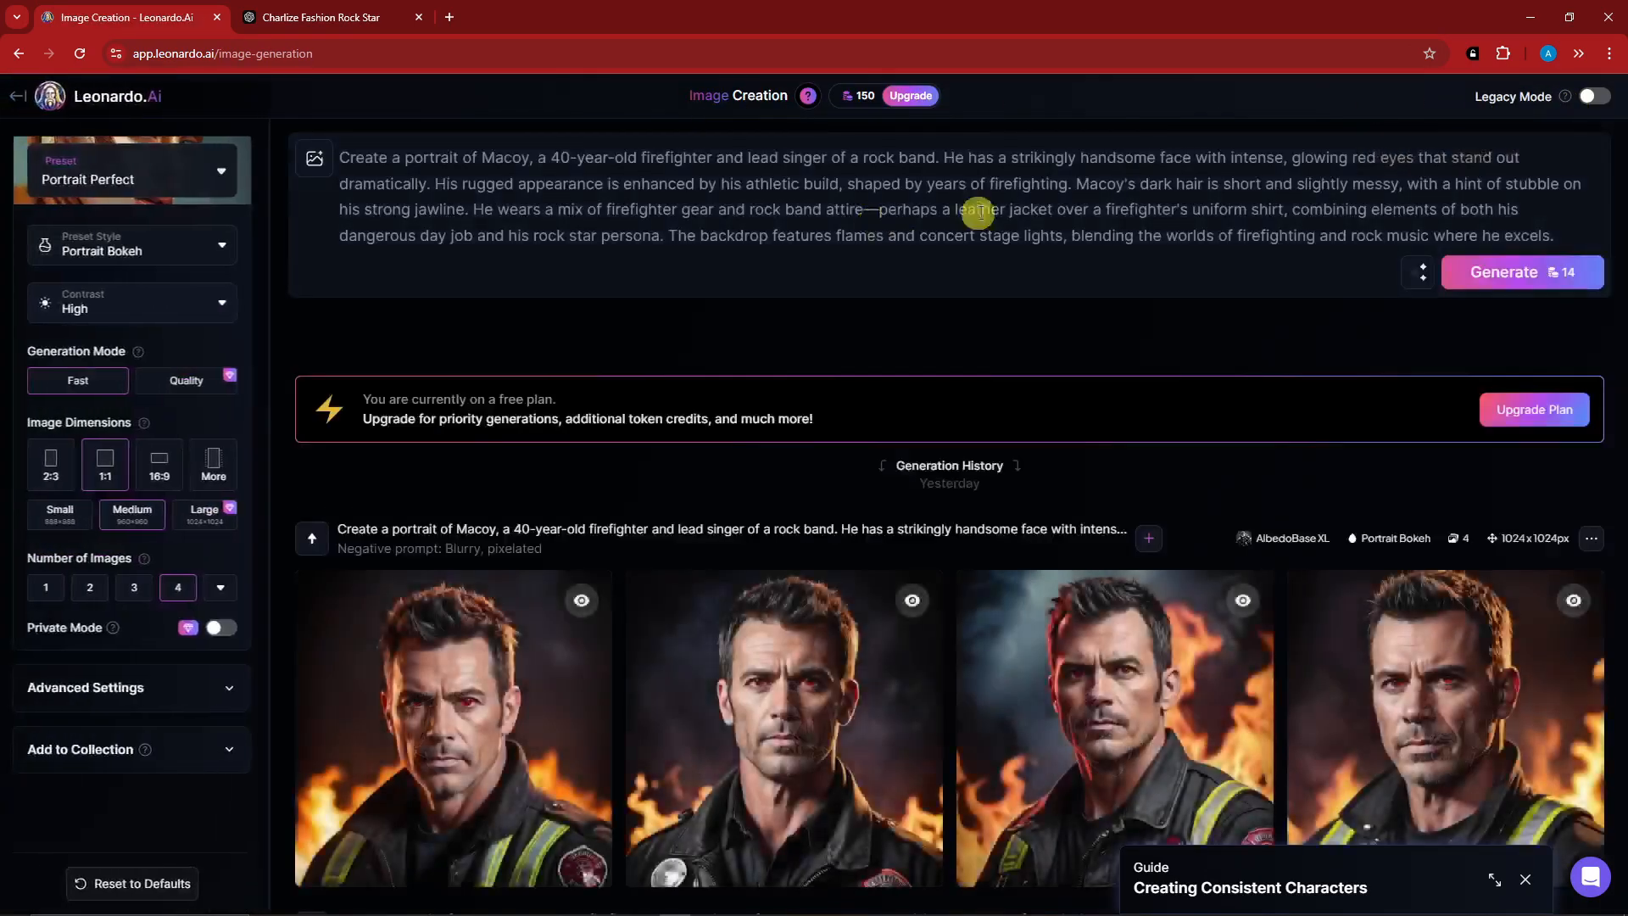
{"action": "left_click", "coordinate": [1591, 98]}
{"action": "left_click", "coordinate": [1589, 99]}
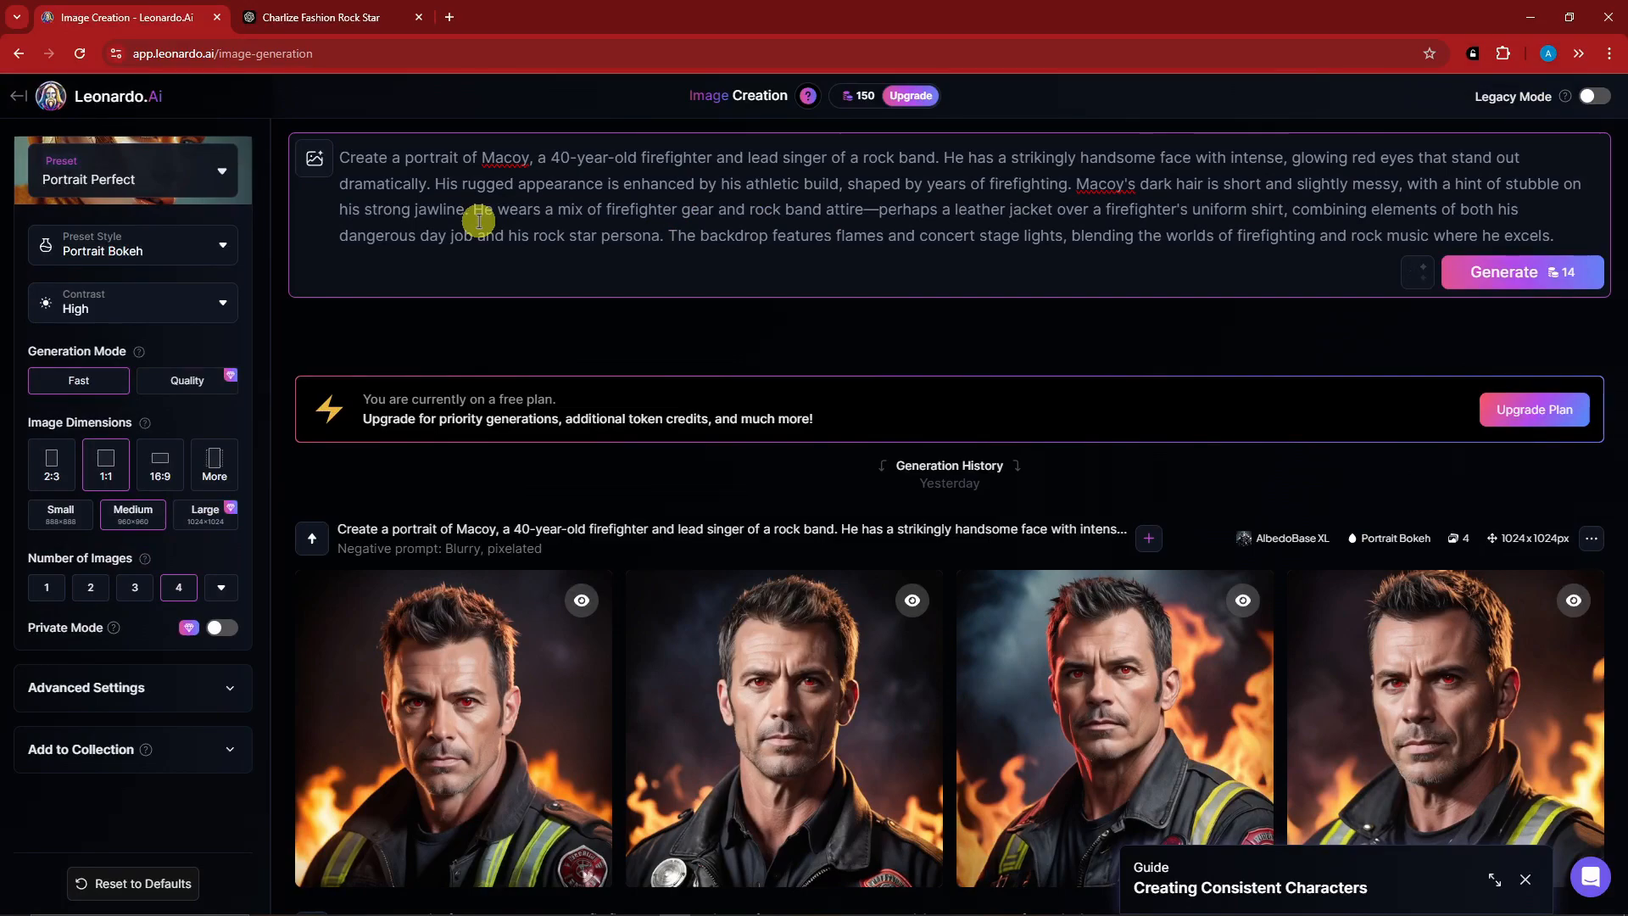
Clear the existing firefighter description from the image prompt.
{"action": "key", "text": "ctrl+a"}
{"action": "key", "text": "BackSpace"}
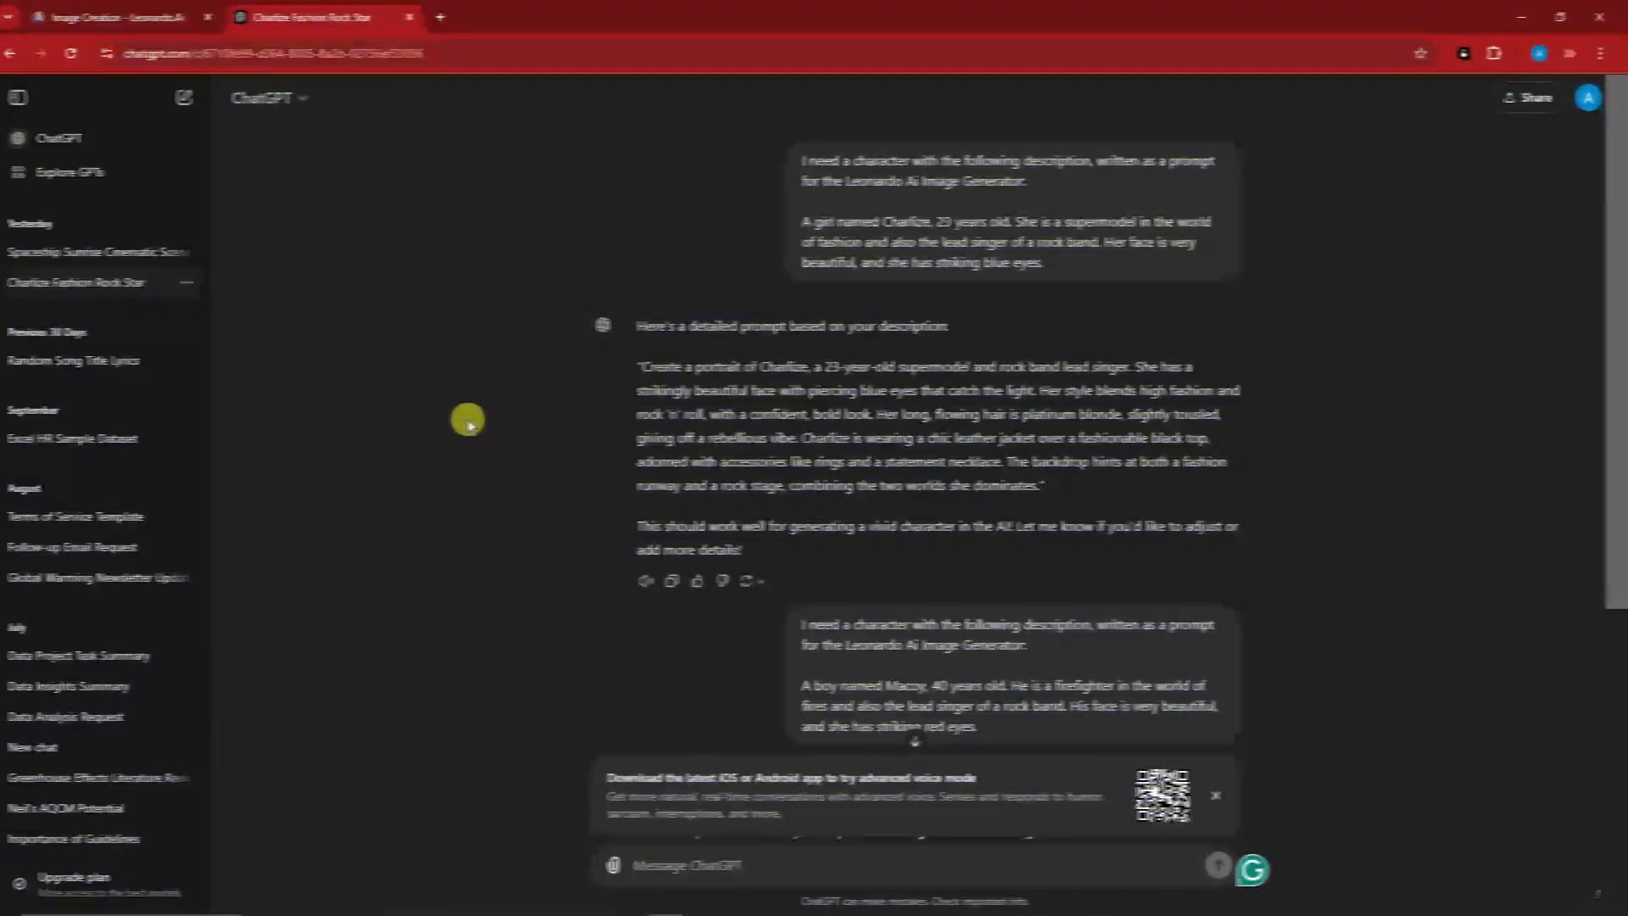
Switch to the ChatGPT conversation with the character prompts and examine the first request's opening sentence for the Leonardo Ai Image Generator.
{"action": "left_click", "coordinate": [1216, 796]}
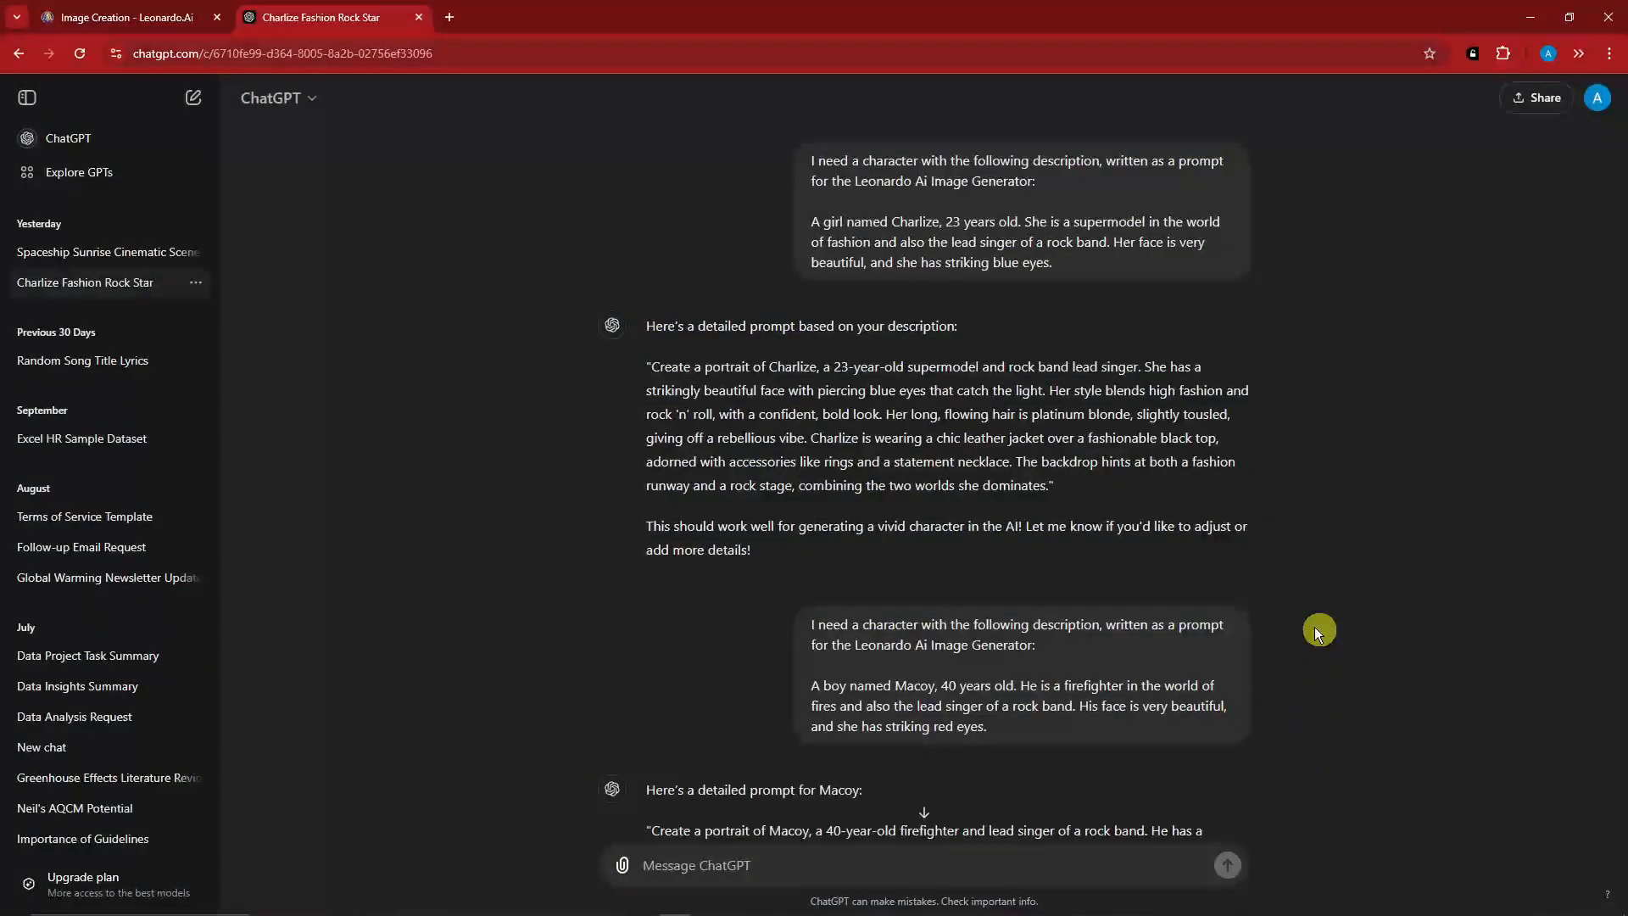
{"action": "scroll", "coordinate": [1300, 622], "scroll_direction": "down", "scroll_amount": 4}
{"action": "scroll", "coordinate": [1297, 615], "scroll_direction": "up", "scroll_amount": 5}
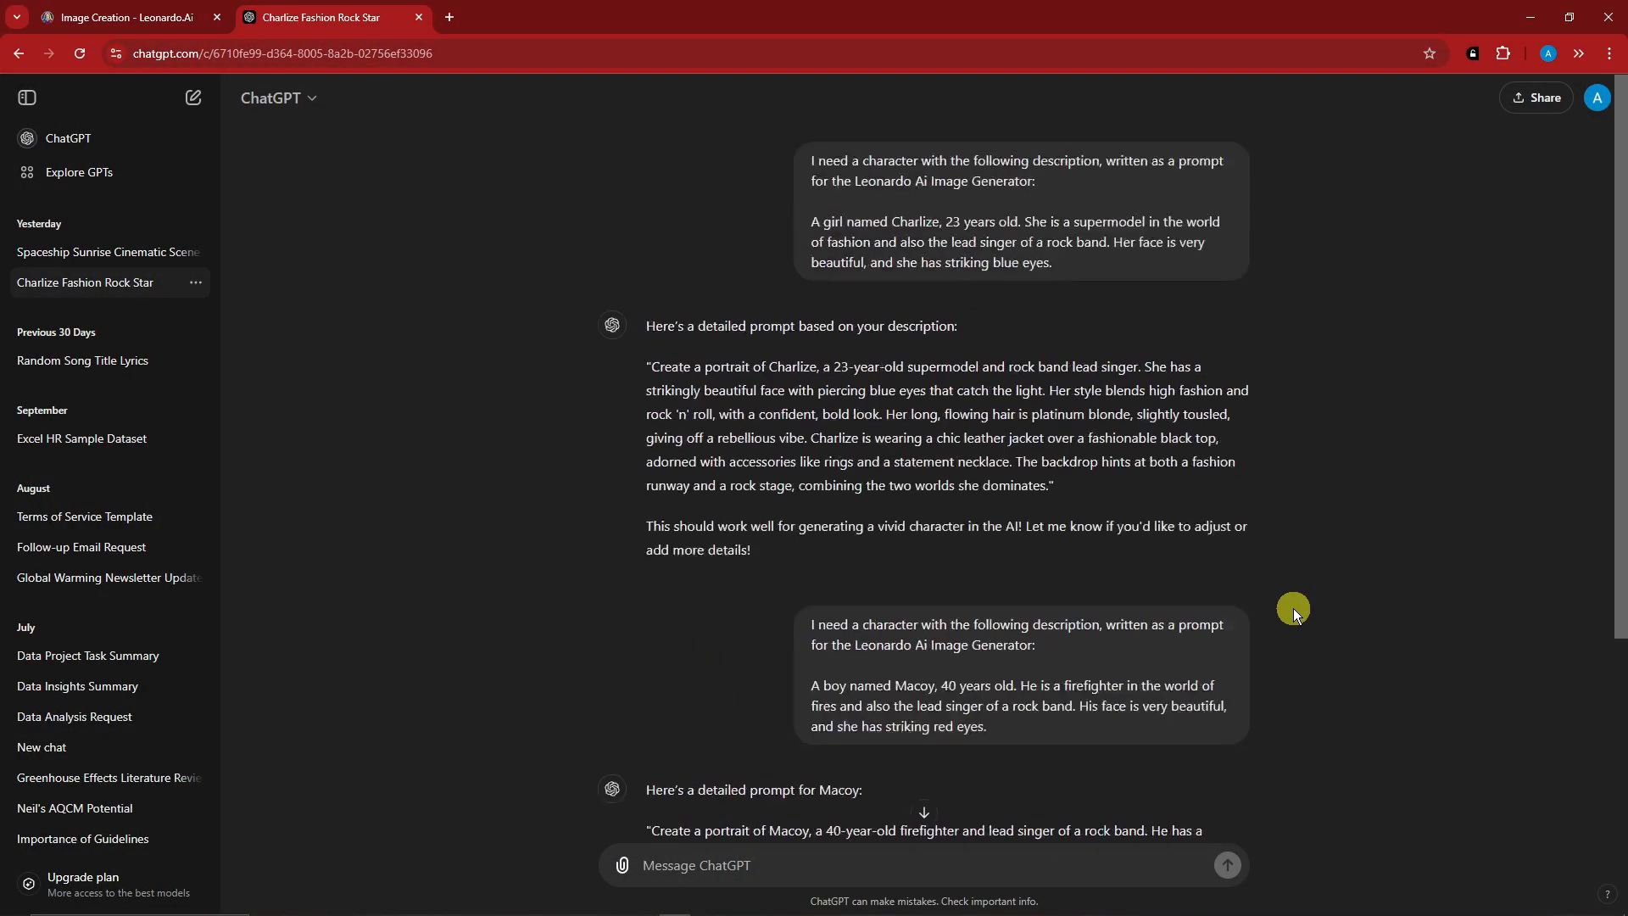
{"action": "left_click_drag", "start_coordinate": [806, 159], "coordinate": [975, 226]}
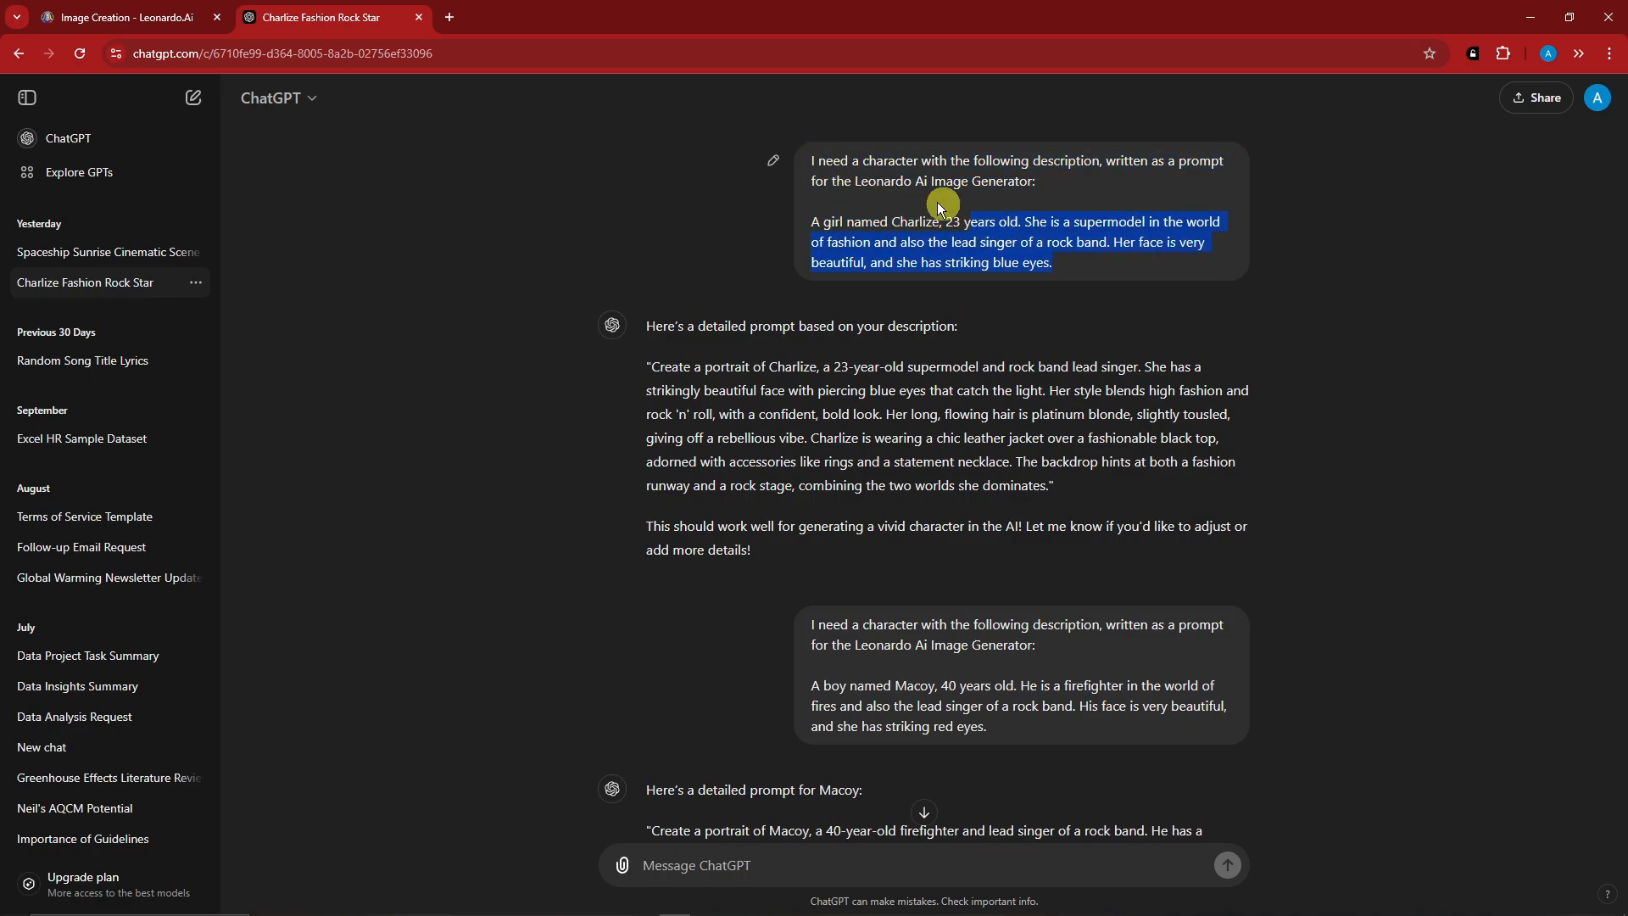
{"action": "left_click", "coordinate": [916, 200]}
{"action": "mouse_move", "coordinate": [806, 159]}
{"action": "left_mouse_down"}
{"action": "mouse_move", "coordinate": [1036, 170]}
{"action": "mouse_move", "coordinate": [1043, 184]}
{"action": "left_mouse_up"}
{"action": "left_click", "coordinate": [1079, 192]}
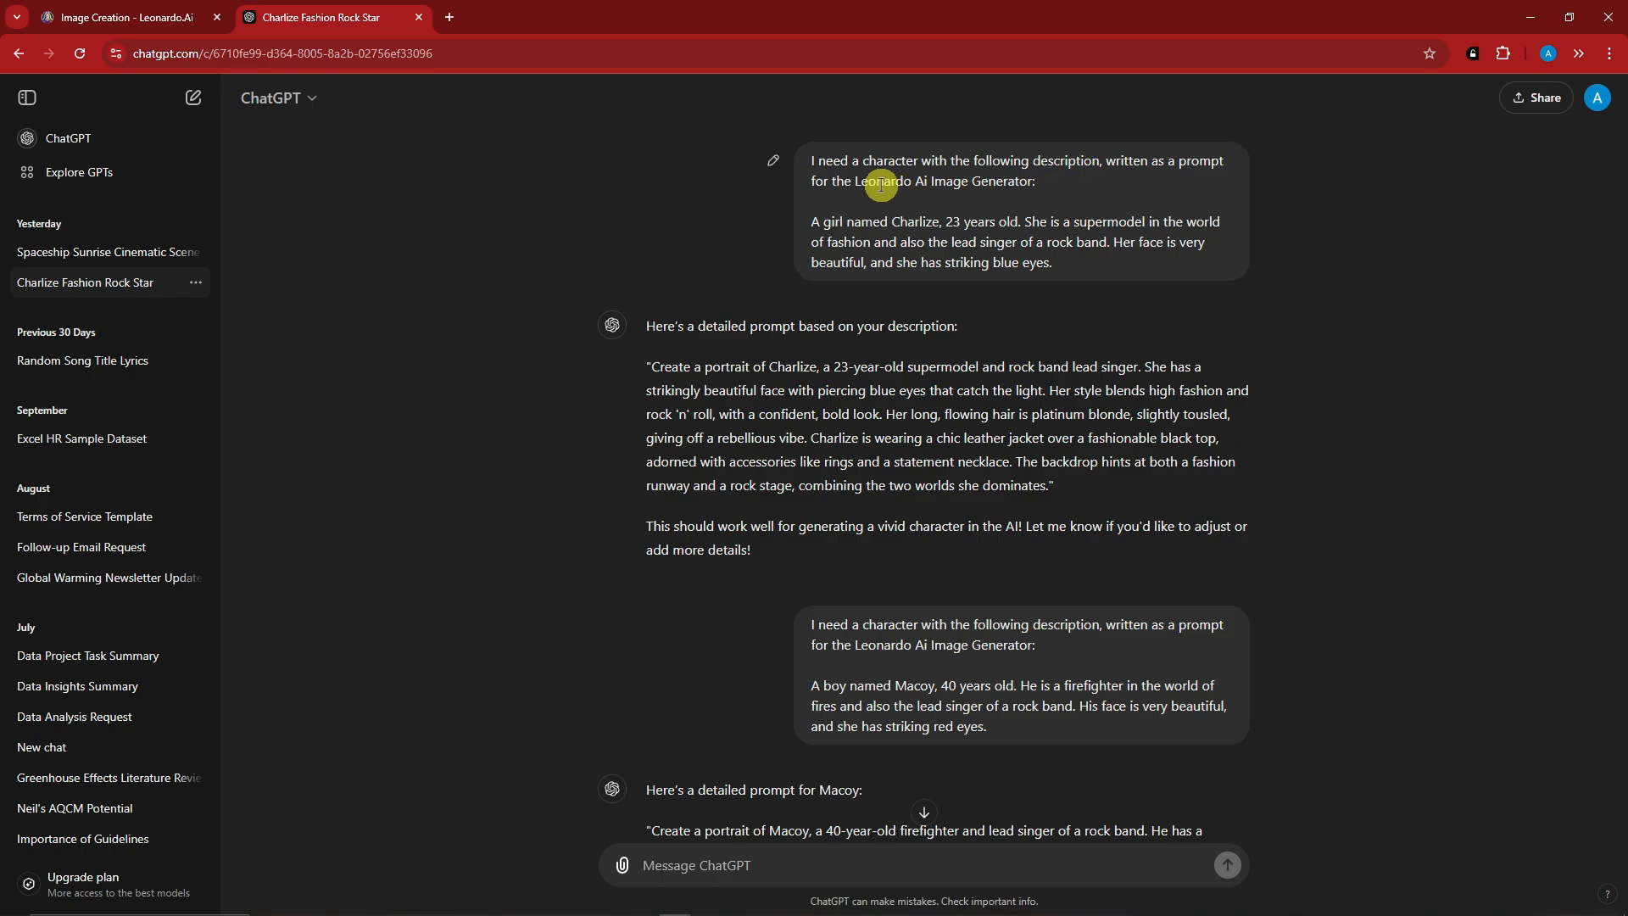
{"action": "left_click_drag", "start_coordinate": [854, 183], "coordinate": [1038, 184]}
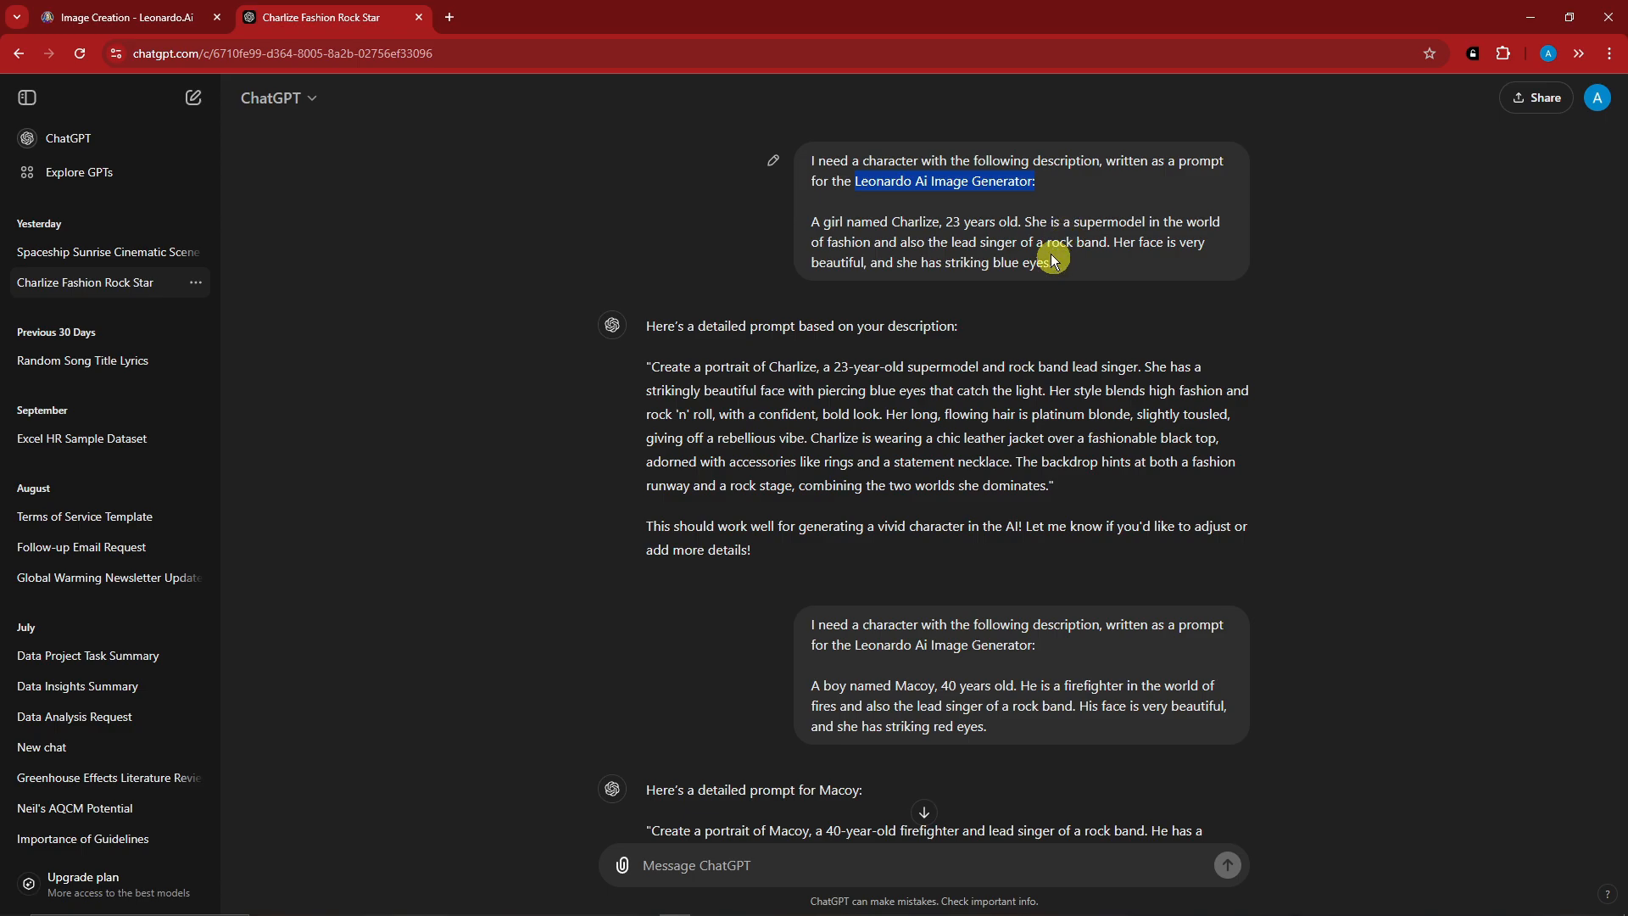
Examine the first request's character description, covering gender, age, occupation and eye color, and then the request as a whole.
{"action": "left_click_drag", "start_coordinate": [812, 223], "coordinate": [1055, 267]}
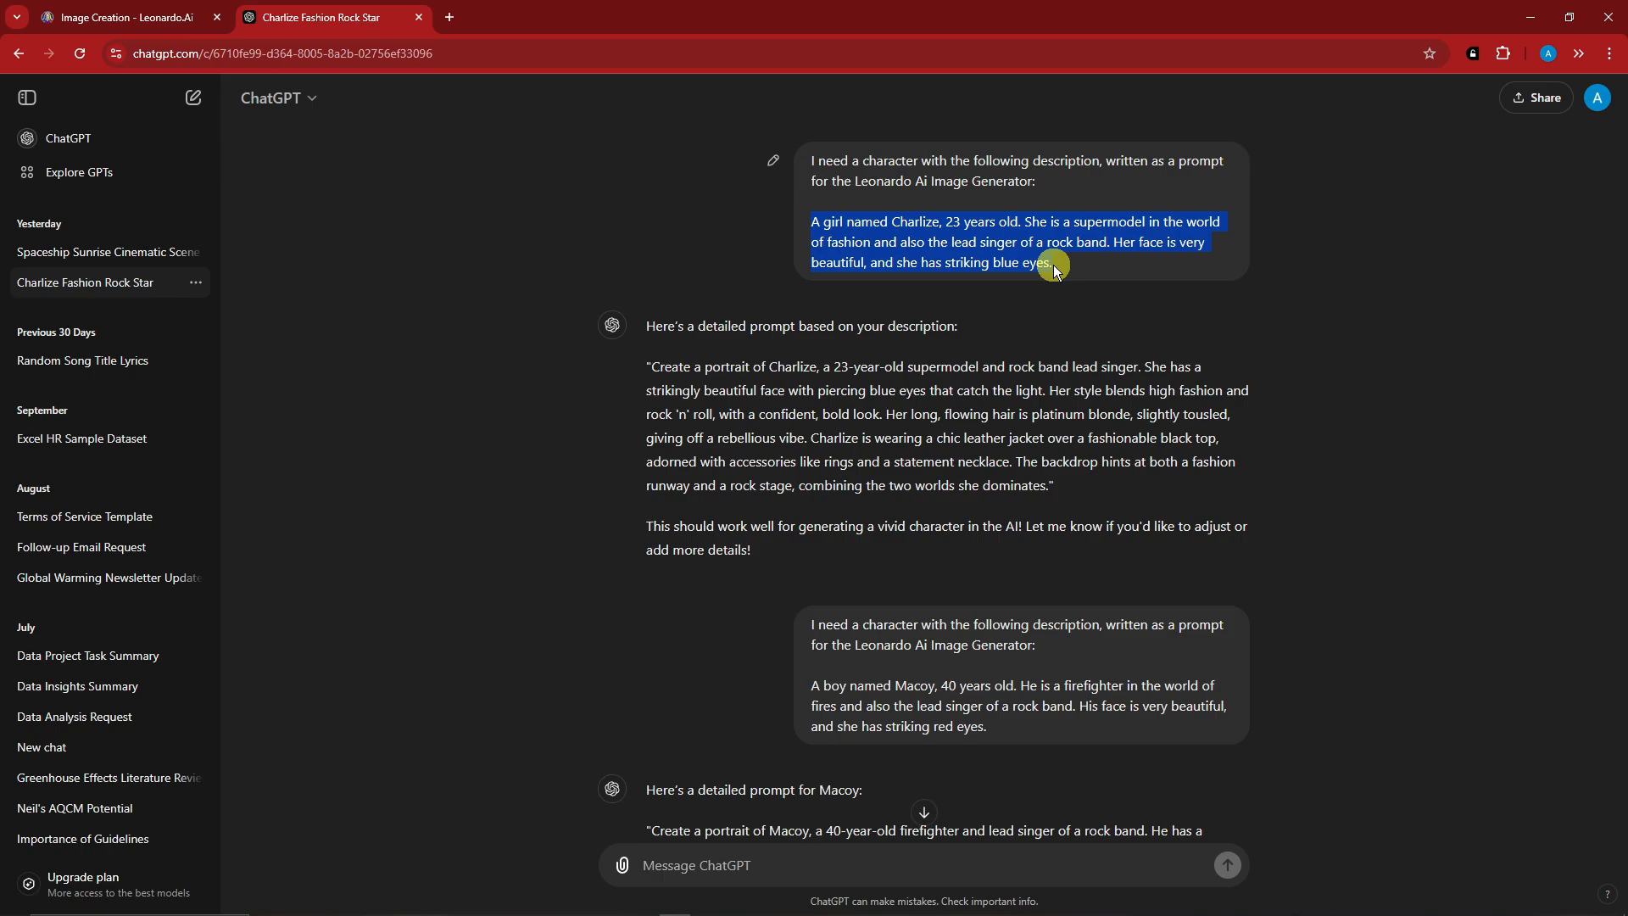
{"action": "double_click", "coordinate": [831, 221]}
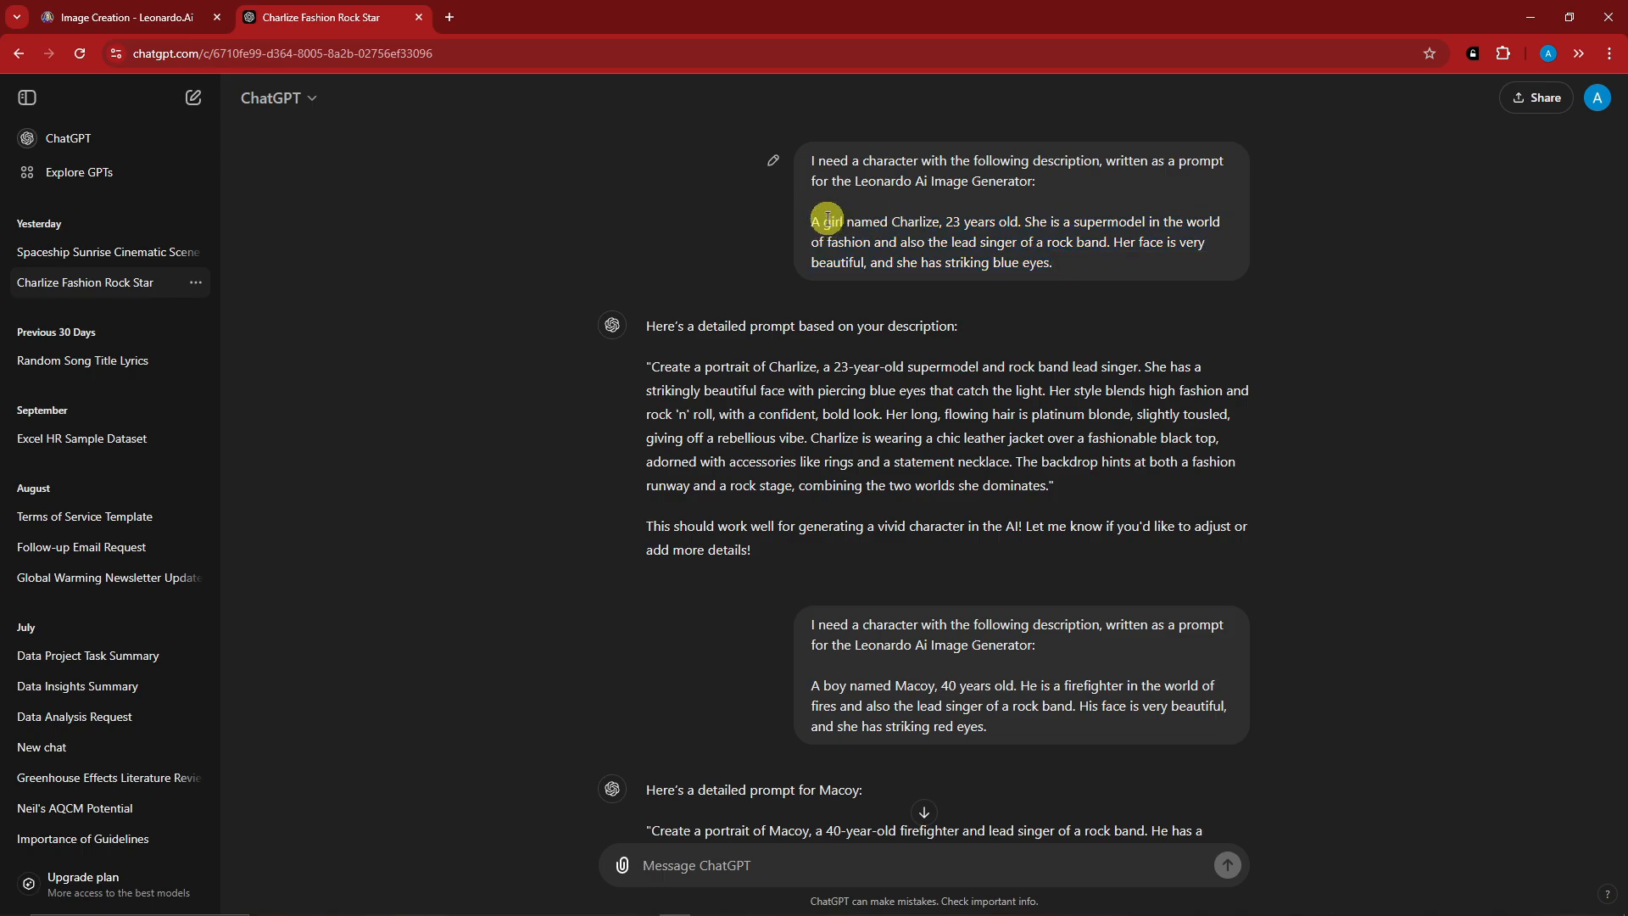
{"action": "left_click_drag", "start_coordinate": [946, 222], "coordinate": [1126, 223]}
{"action": "left_click", "coordinate": [943, 259]}
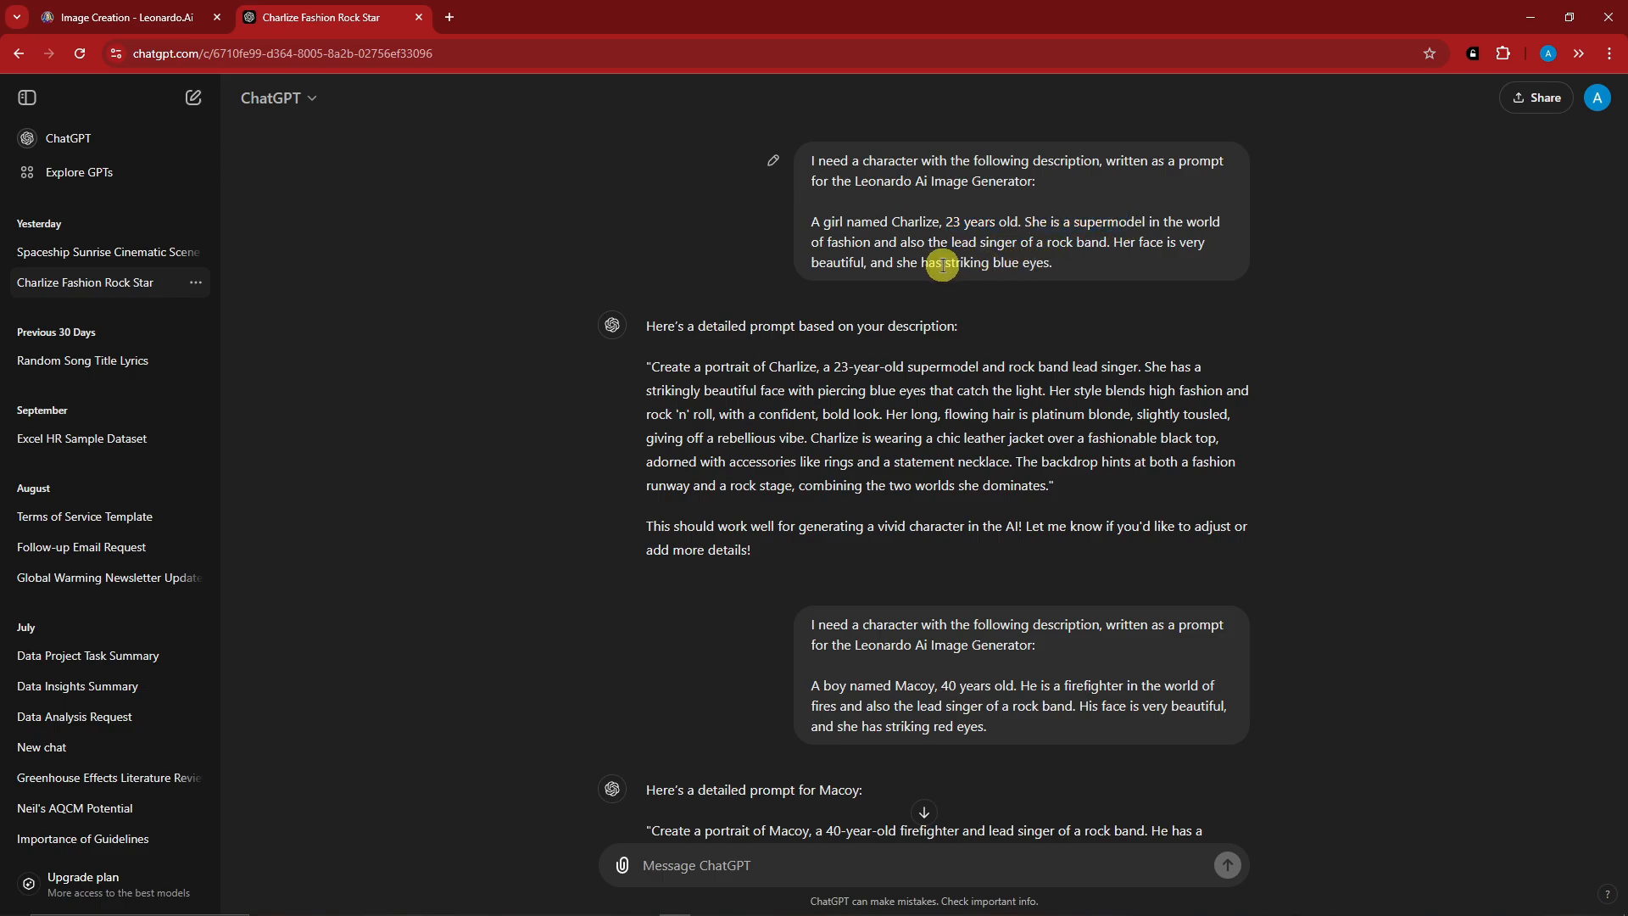
{"action": "left_click_drag", "start_coordinate": [946, 265], "coordinate": [1041, 265]}
{"action": "left_click", "coordinate": [1113, 248]}
{"action": "left_click_drag", "start_coordinate": [950, 242], "coordinate": [822, 160]}
{"action": "key", "text": "ctrl+c"}
{"action": "left_click", "coordinate": [1078, 275]}
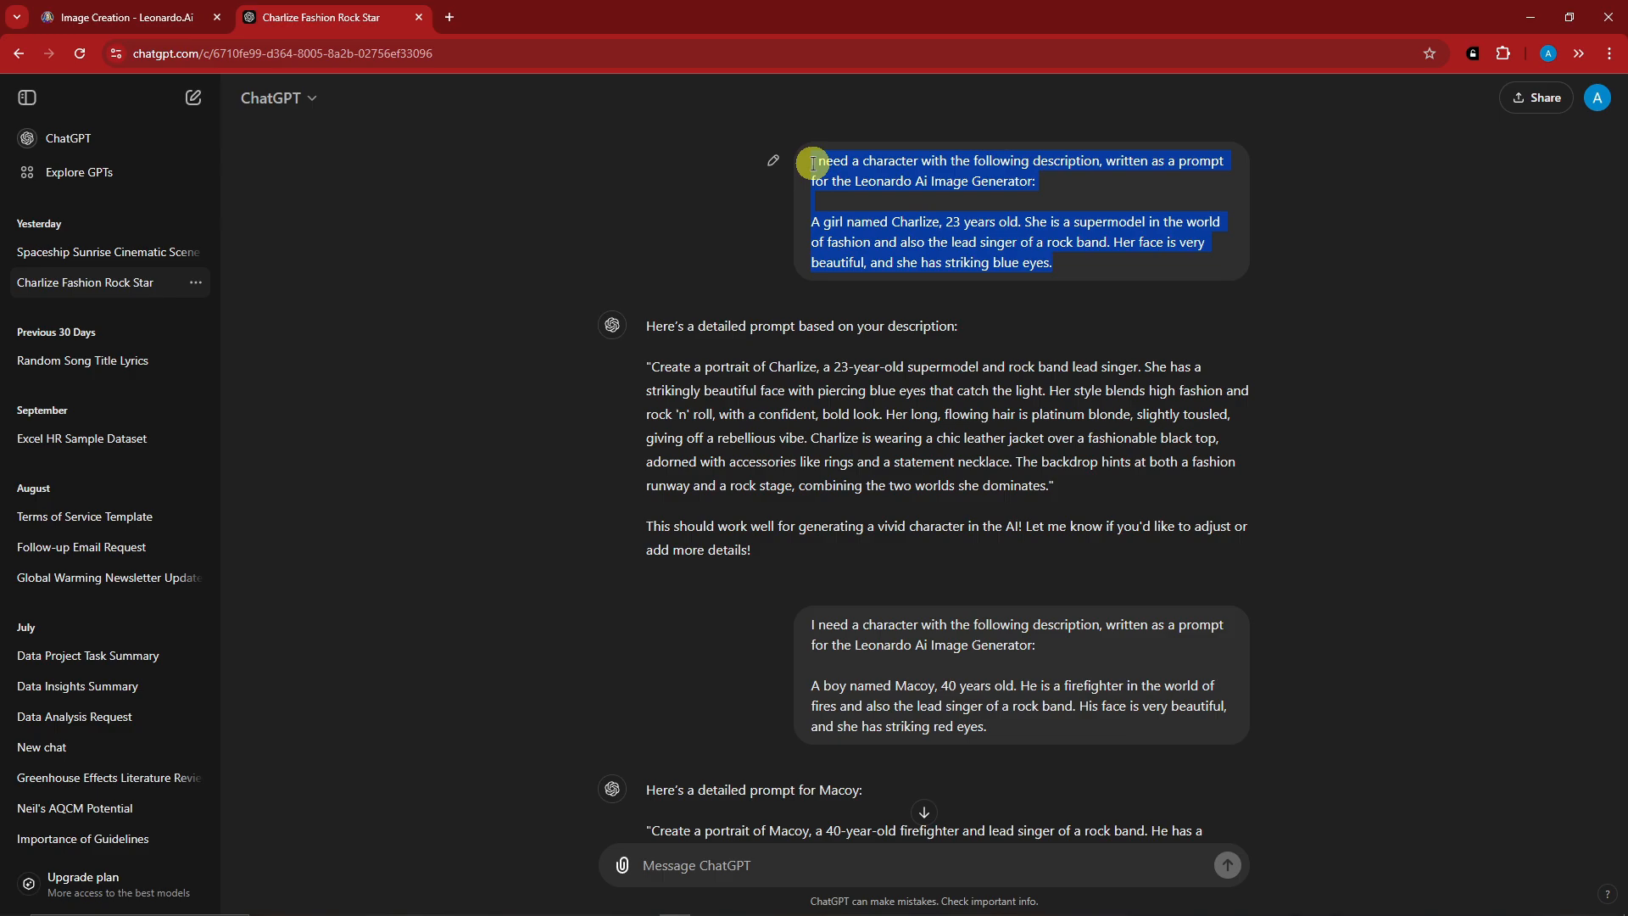
Paste the copied character request into a new ChatGPT message.
{"action": "left_click", "coordinate": [799, 852]}
{"action": "key", "text": "ctrl+v"}
{"action": "scroll", "coordinate": [848, 670], "scroll_direction": "down", "scroll_amount": 4}
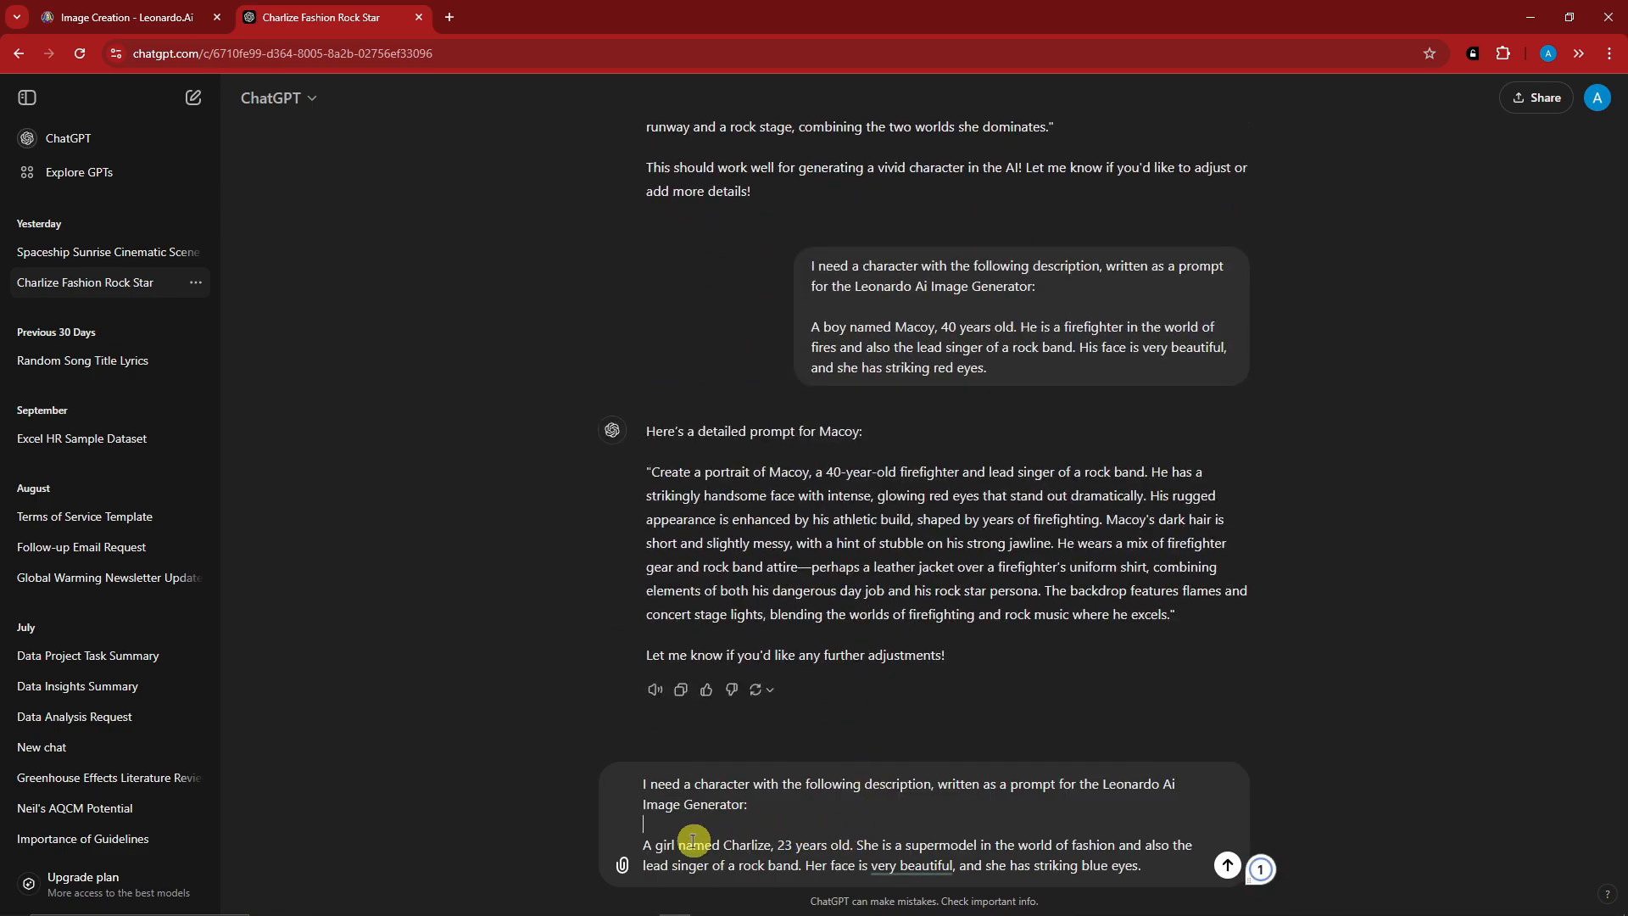
Rewrite the description for a renamed man, 50 years old, a really handsome billionaire with grey hair in the world of technology.
{"action": "left_click_drag", "start_coordinate": [678, 845], "coordinate": [657, 845]}
{"action": "type", "text": "man"}
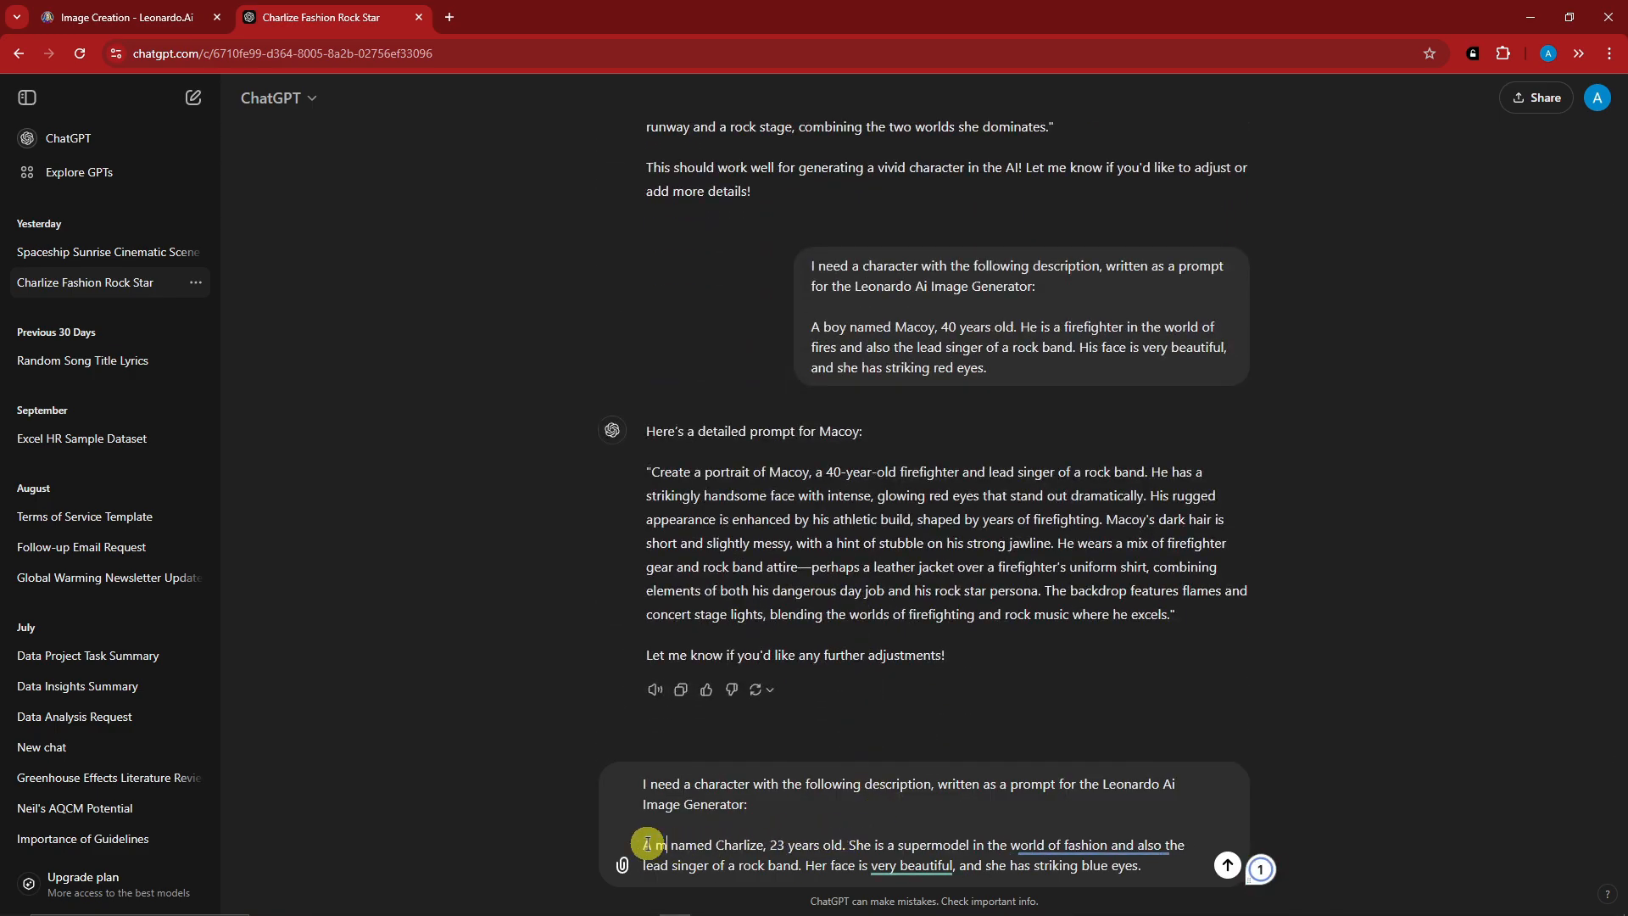
{"action": "left_click_drag", "start_coordinate": [731, 845], "coordinate": [778, 846]}
{"action": "type", "text": "Jason"}
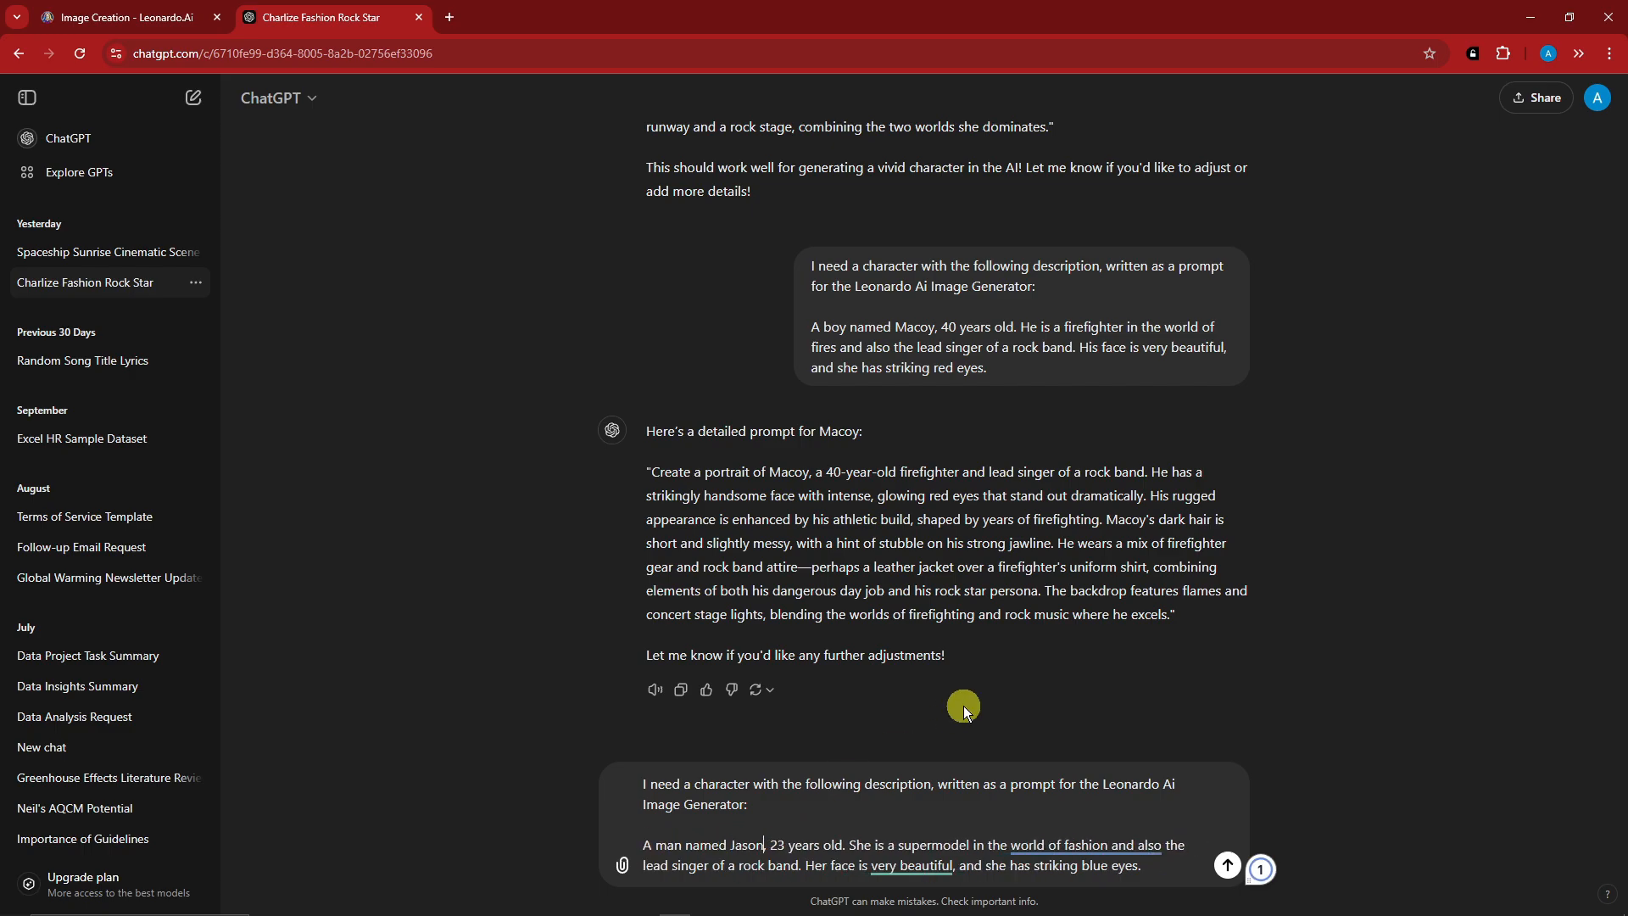
{"action": "double_click", "coordinate": [777, 845]}
{"action": "type", "text": "50"}
{"action": "double_click", "coordinate": [859, 844]}
{"action": "type", "text": "He"}
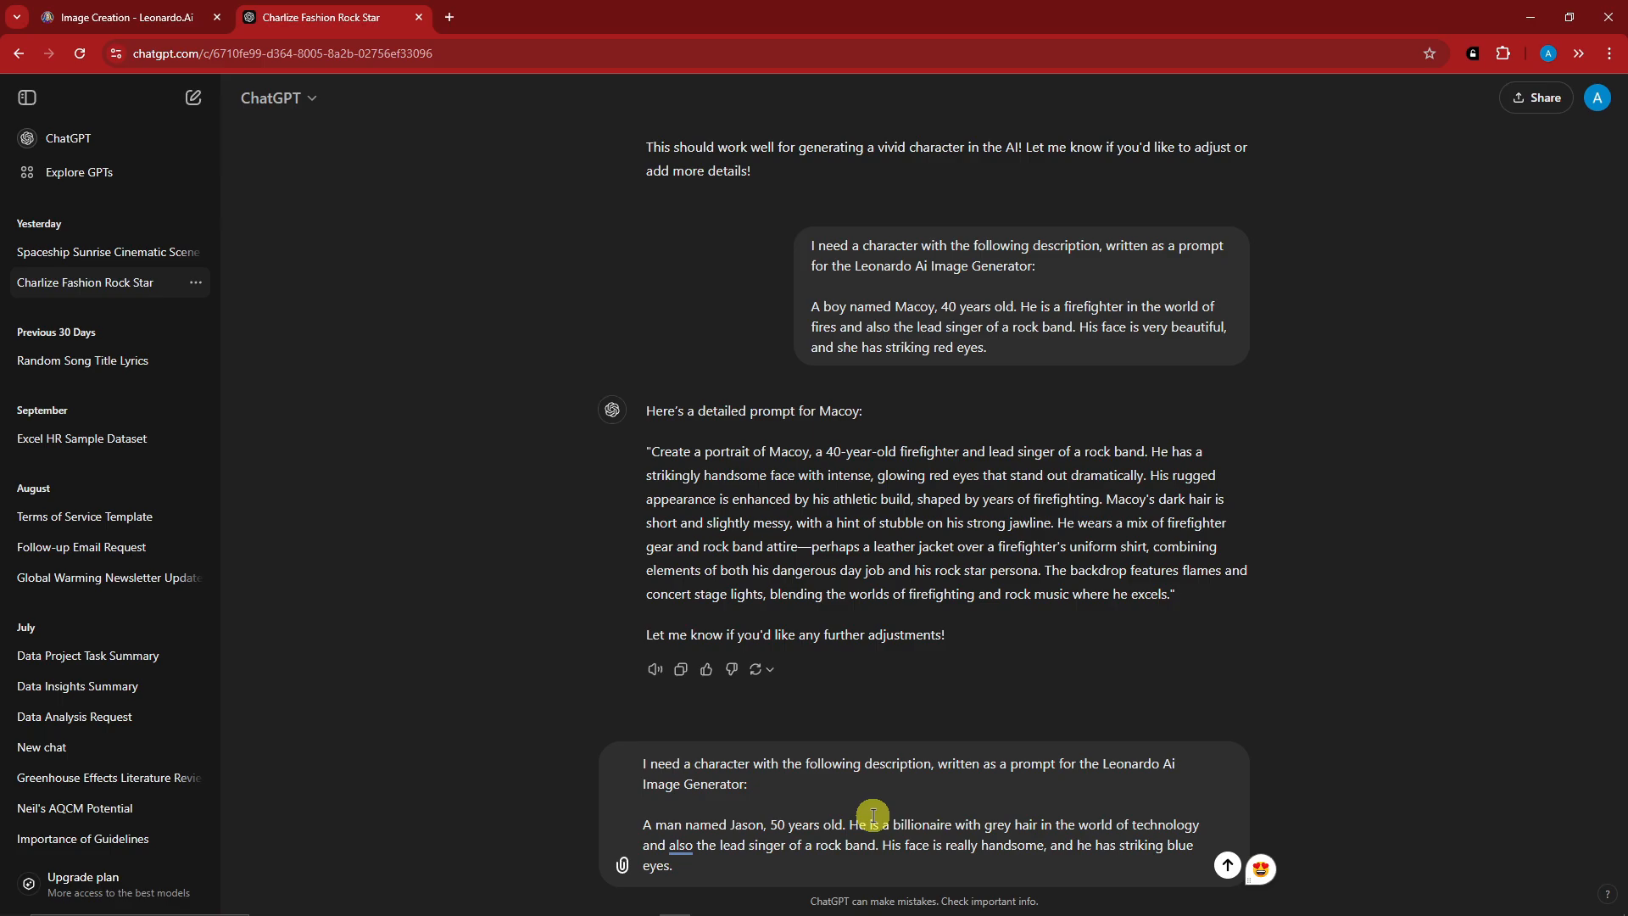
Review the age, occupation and hair details in the revised character request and submit it.
{"action": "left_click", "coordinate": [700, 808]}
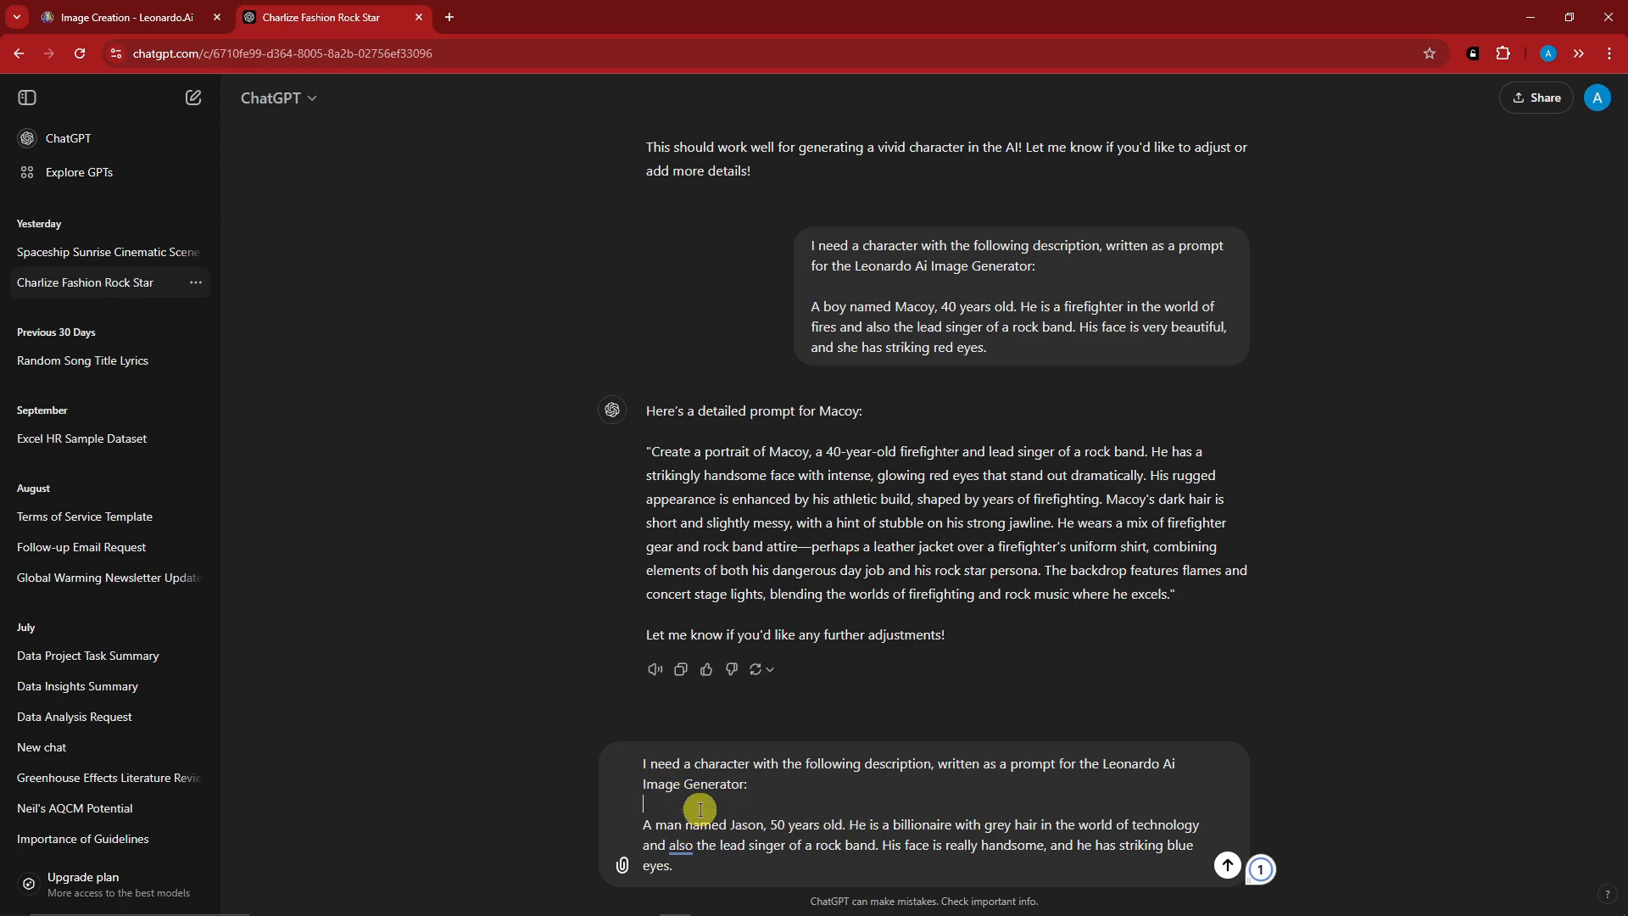
{"action": "left_click_drag", "start_coordinate": [770, 825], "coordinate": [997, 820]}
{"action": "left_click", "coordinate": [753, 811]}
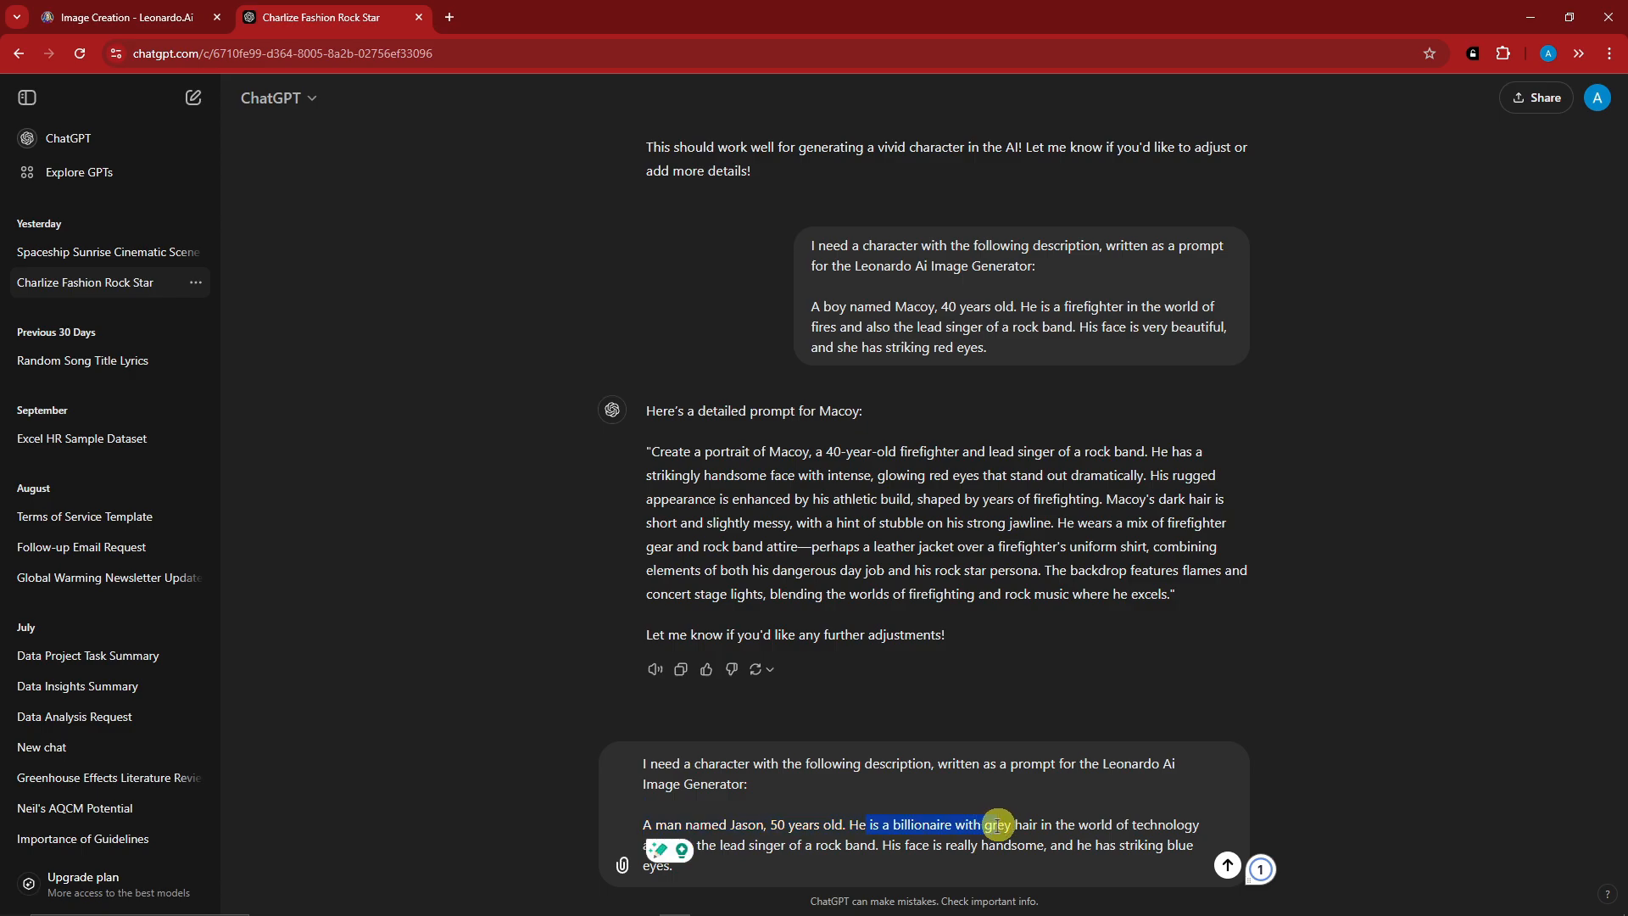
{"action": "left_click", "coordinate": [899, 819]}
{"action": "key", "text": "Return"}
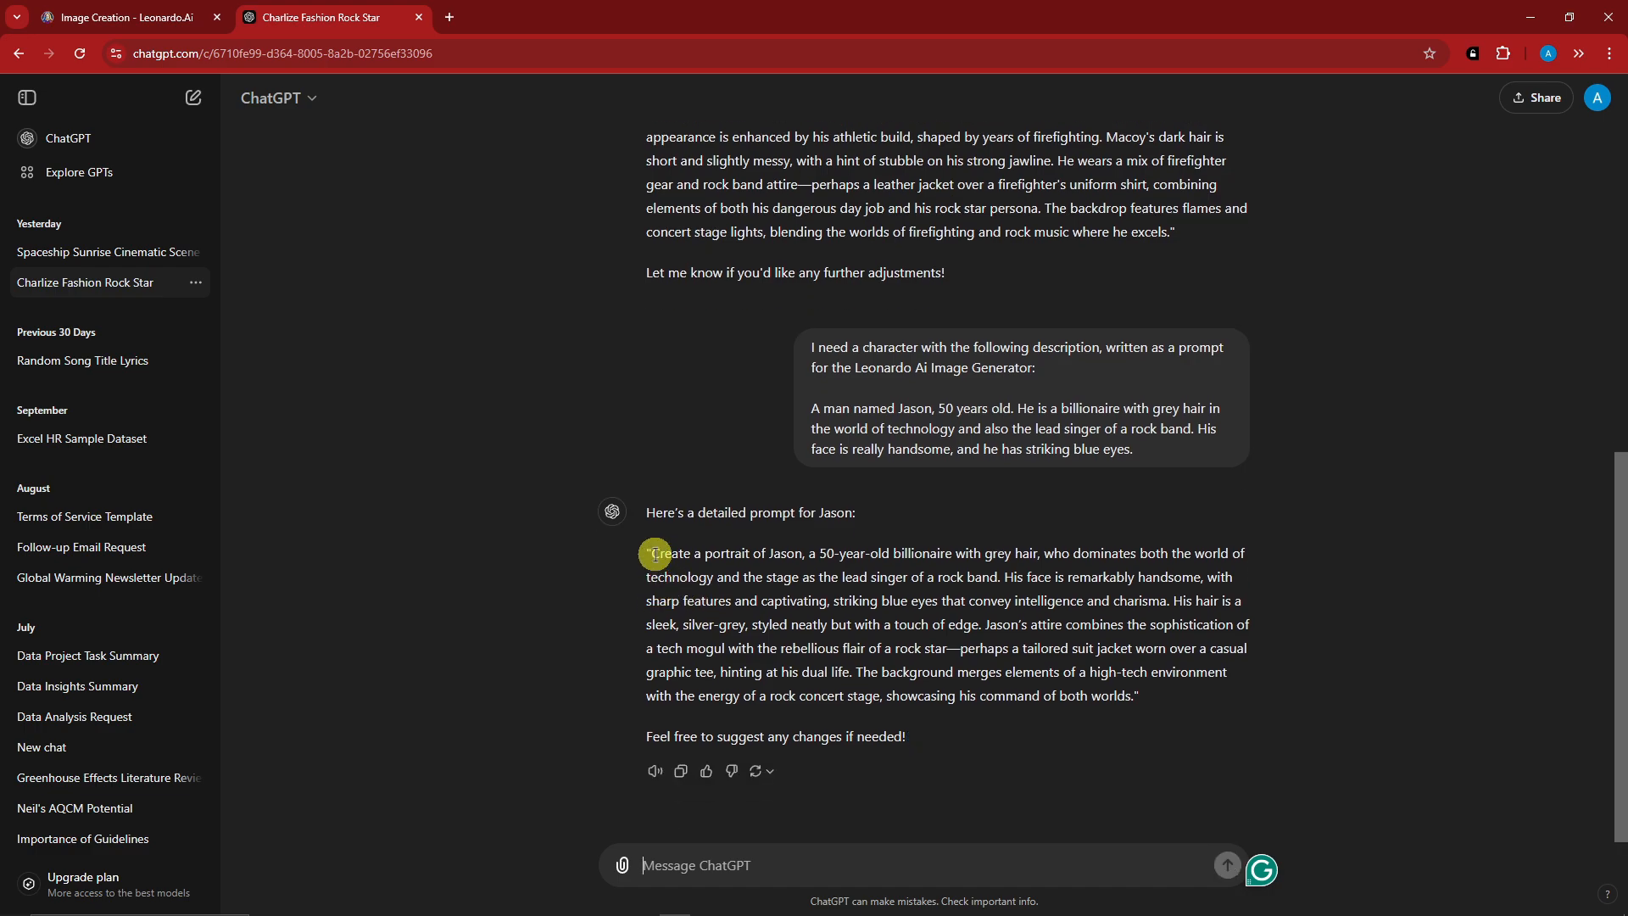
Copy the billionaire portrait prompt from ChatGPT's reply and paste it into the Leonardo.Ai image prompt.
{"action": "left_click_drag", "start_coordinate": [651, 553], "coordinate": [1113, 697]}
{"action": "key", "text": "ctrl+c"}
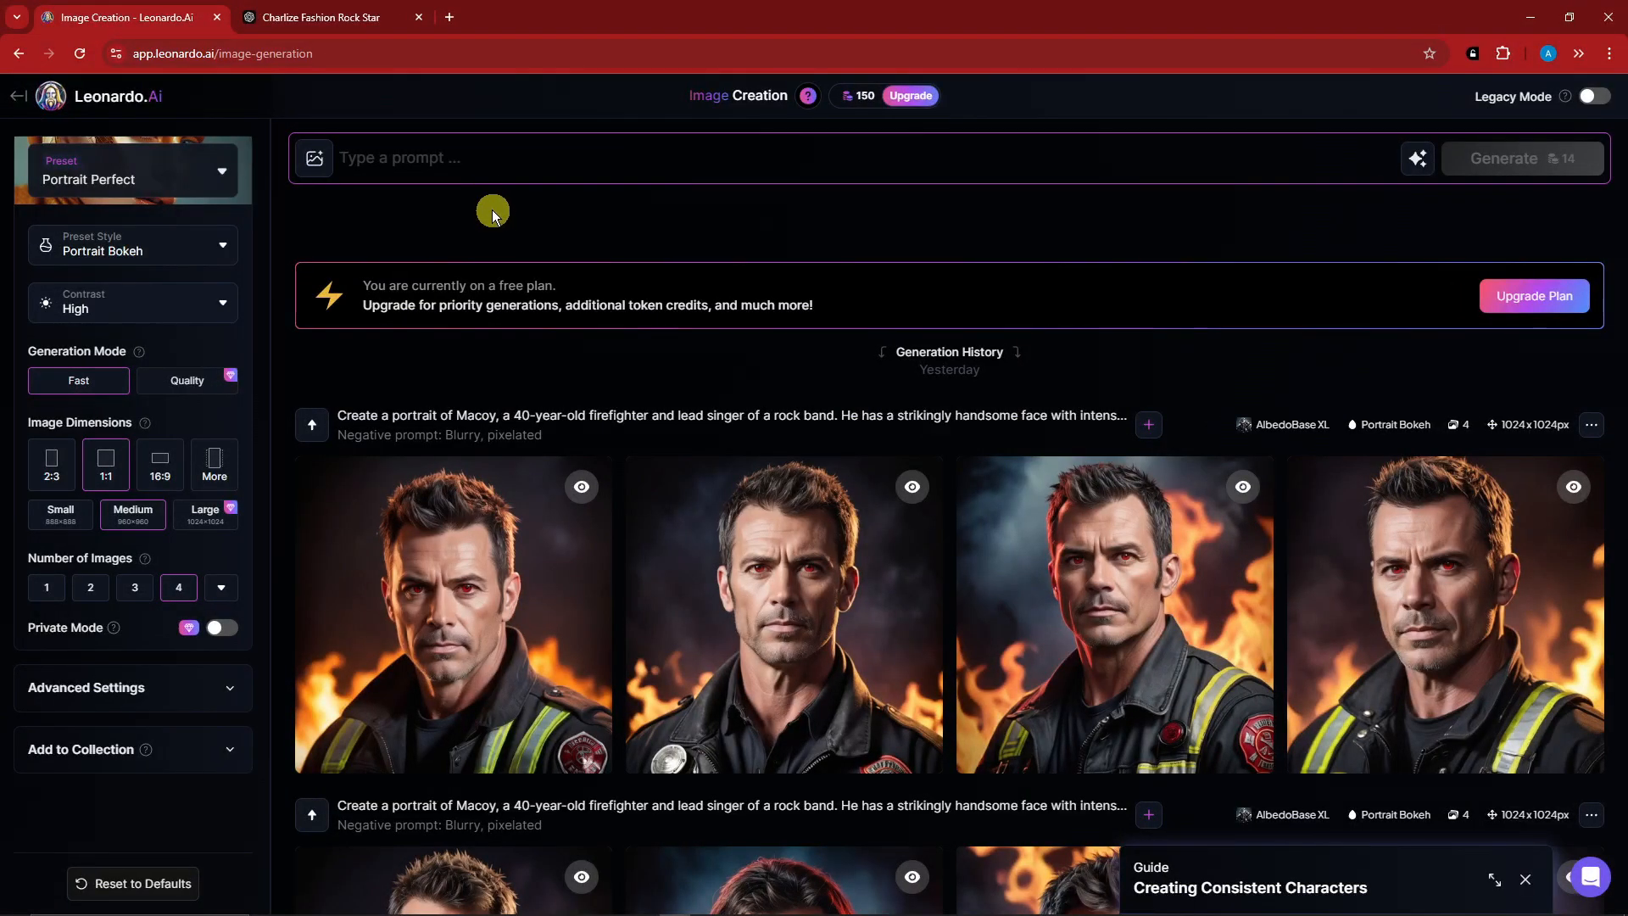
{"action": "left_click", "coordinate": [435, 154]}
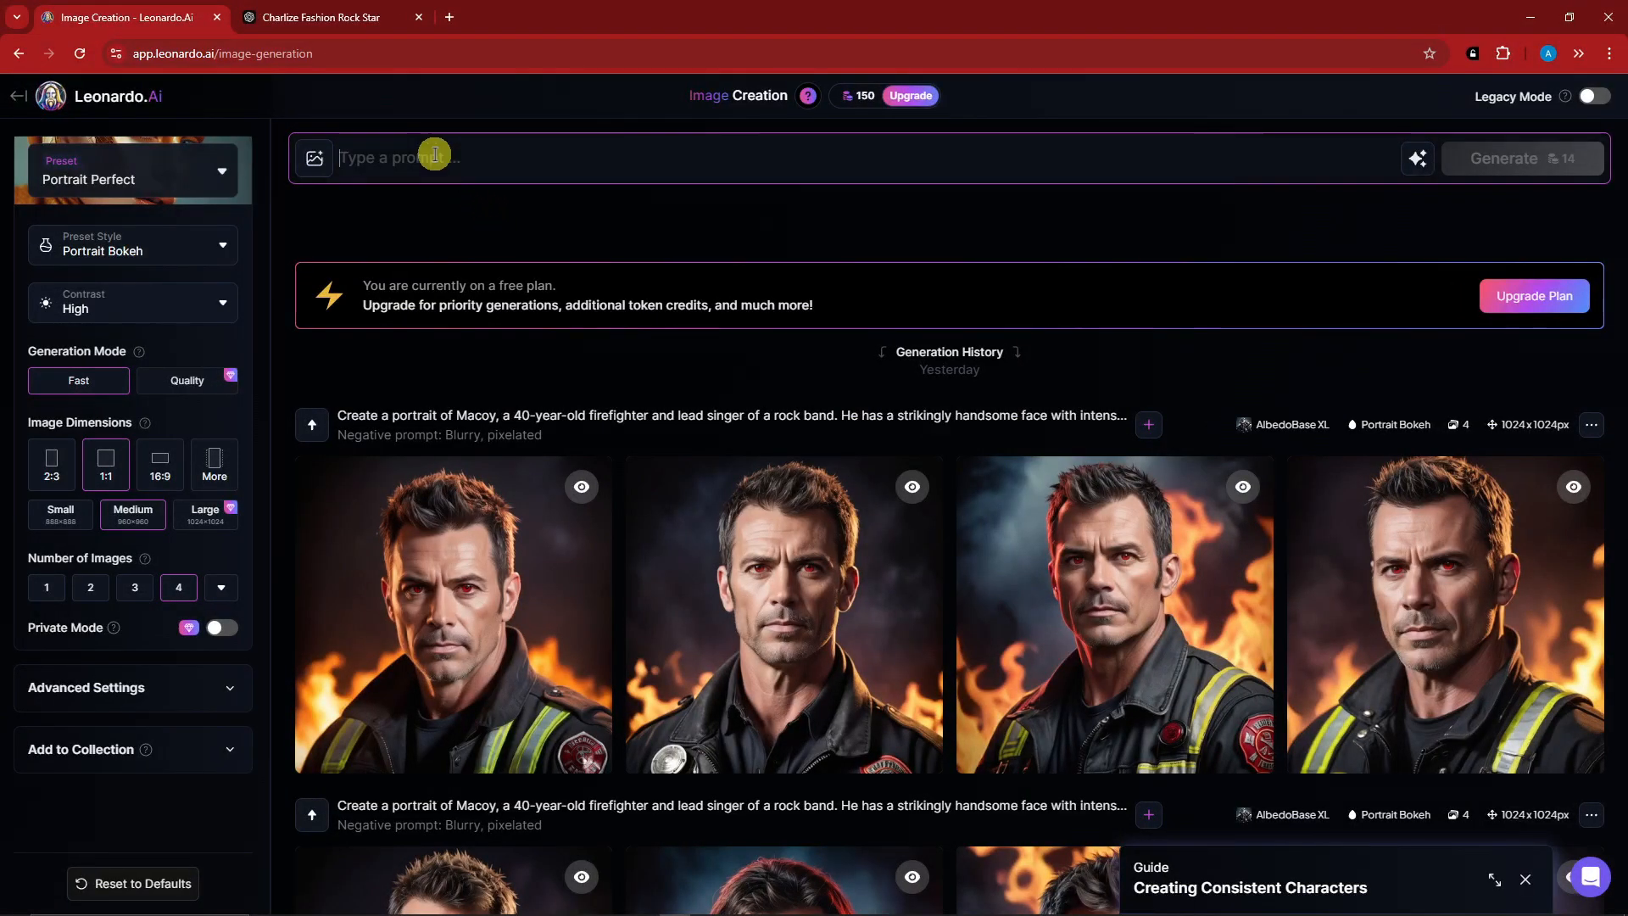
{"action": "key", "text": "ctrl+v"}
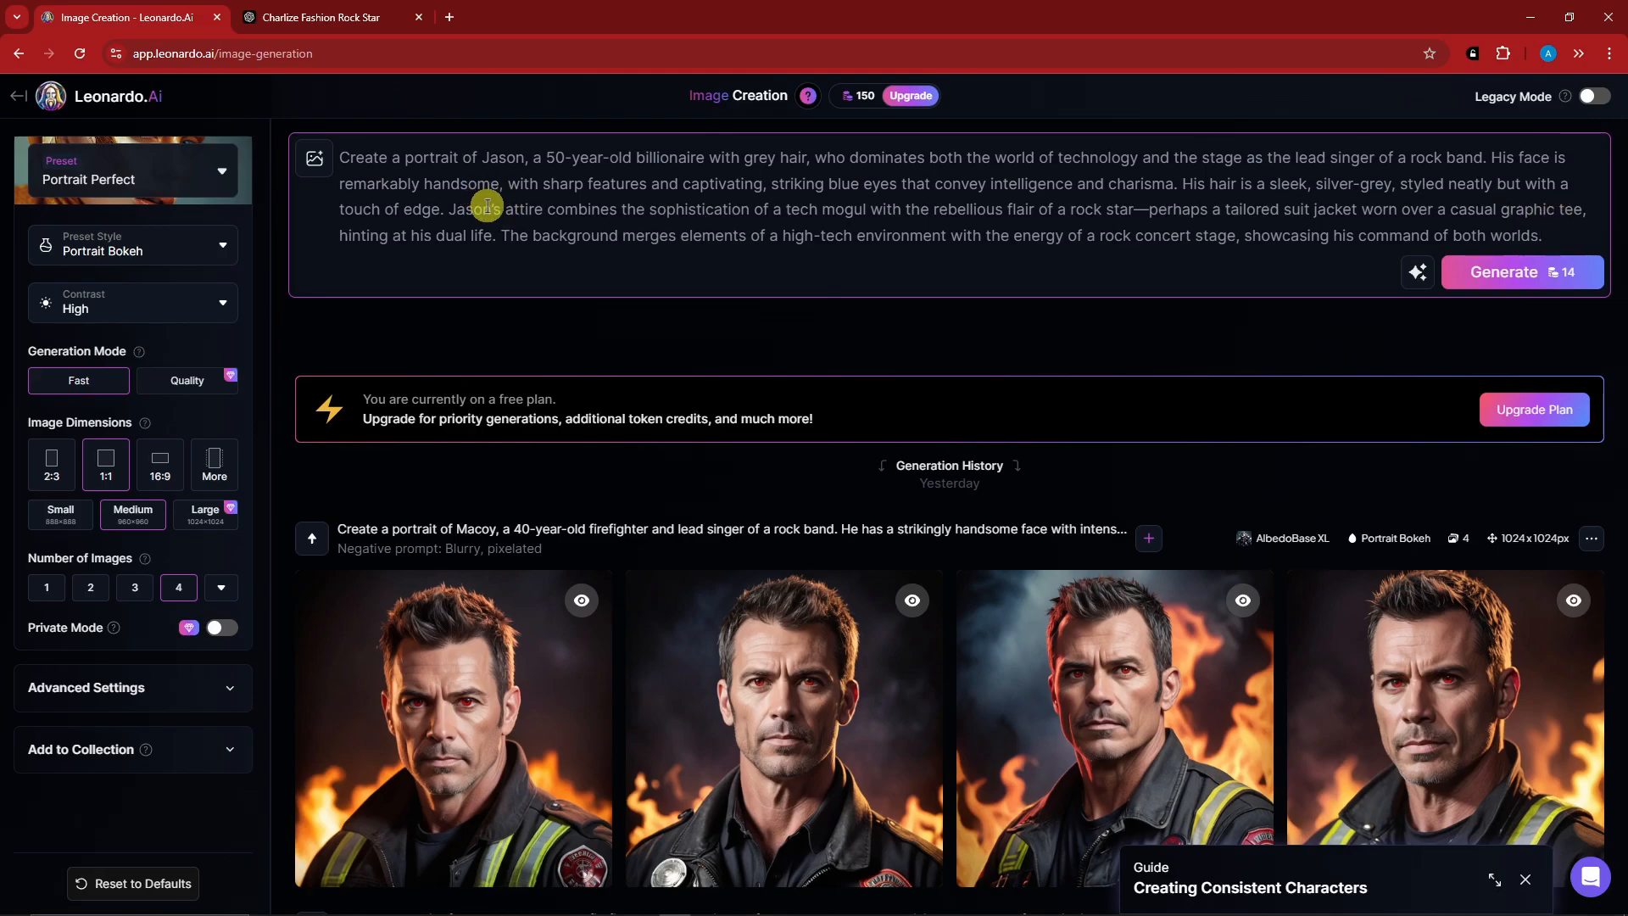
Choose the Portrait Perfect preset with the Portrait Cinematic style and keep the contrast at High.
{"action": "left_click", "coordinate": [208, 184]}
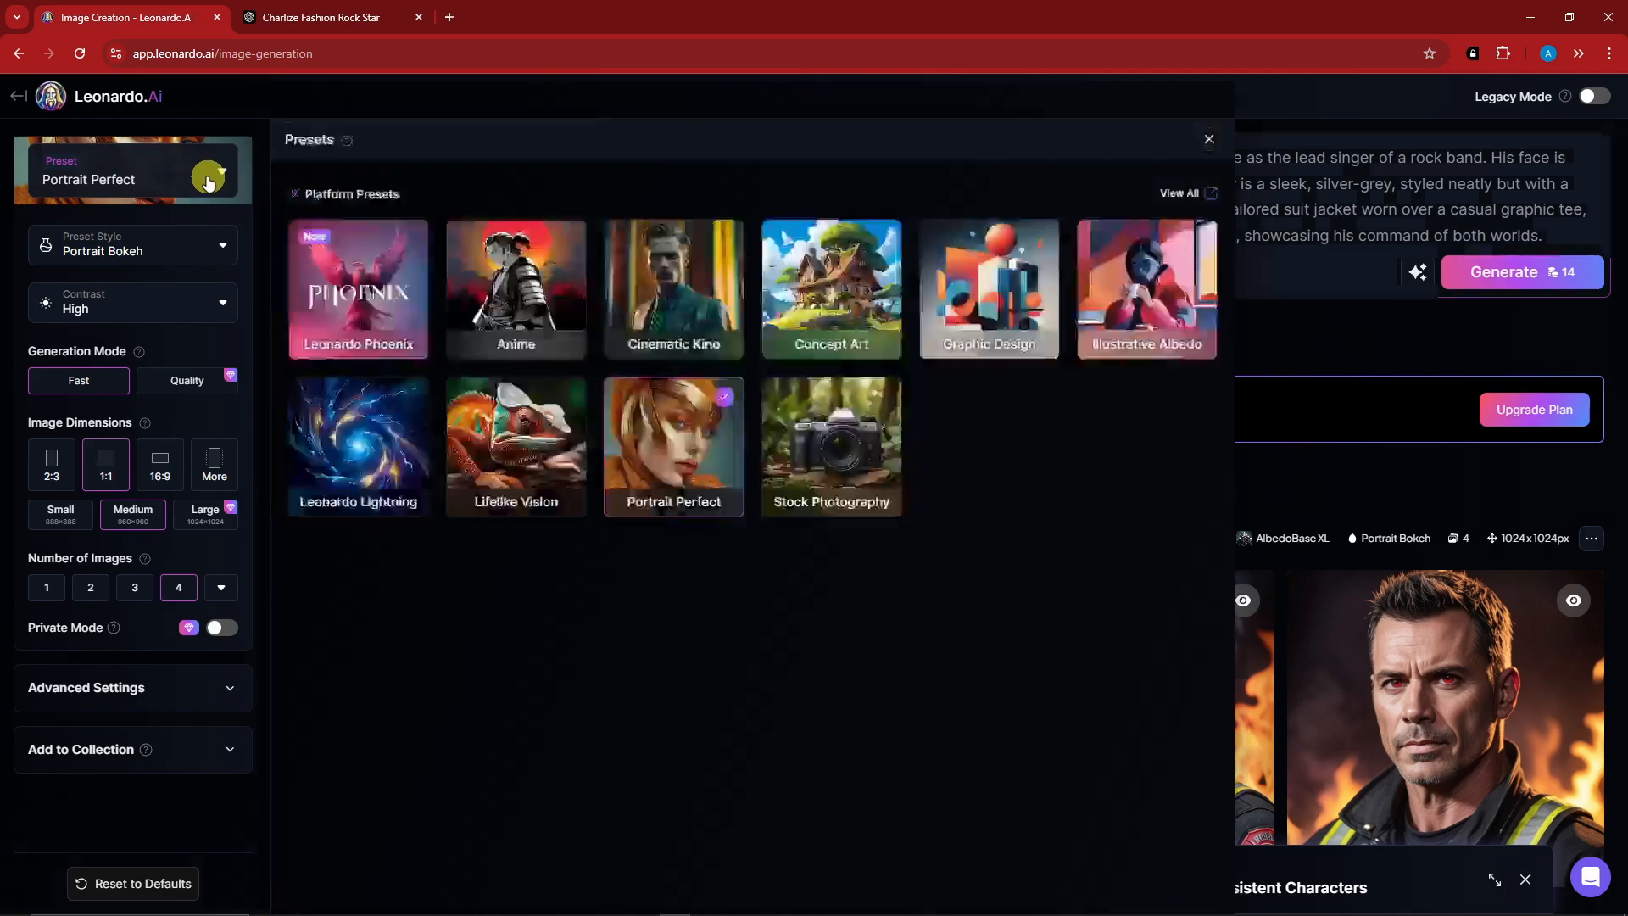
{"action": "left_click", "coordinate": [659, 458]}
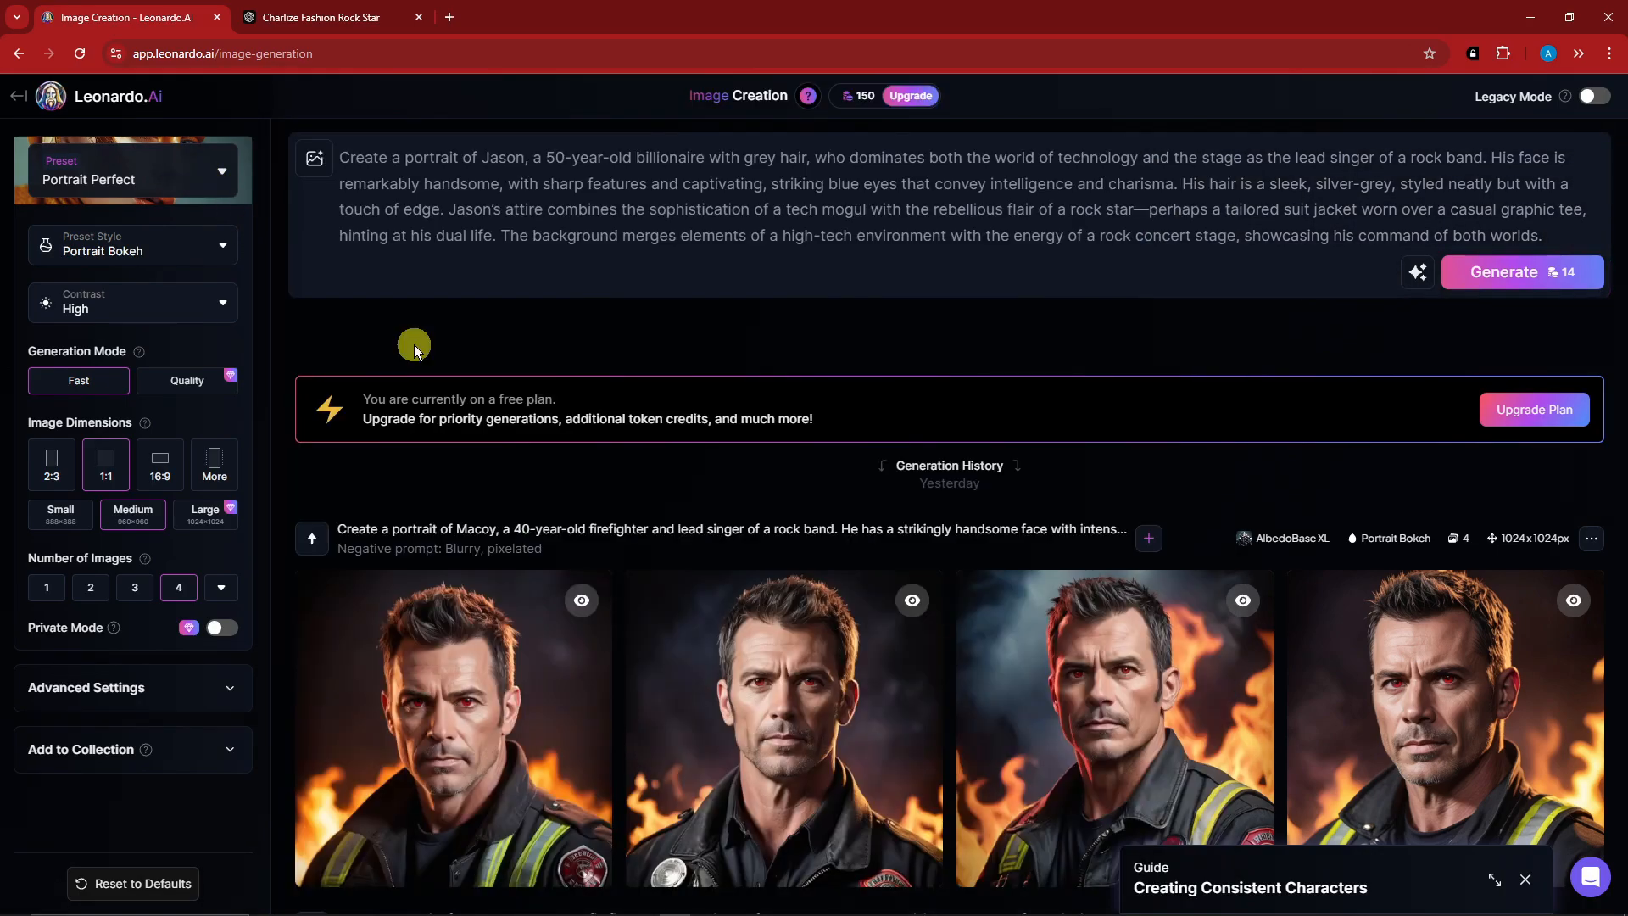
{"action": "left_click", "coordinate": [211, 251]}
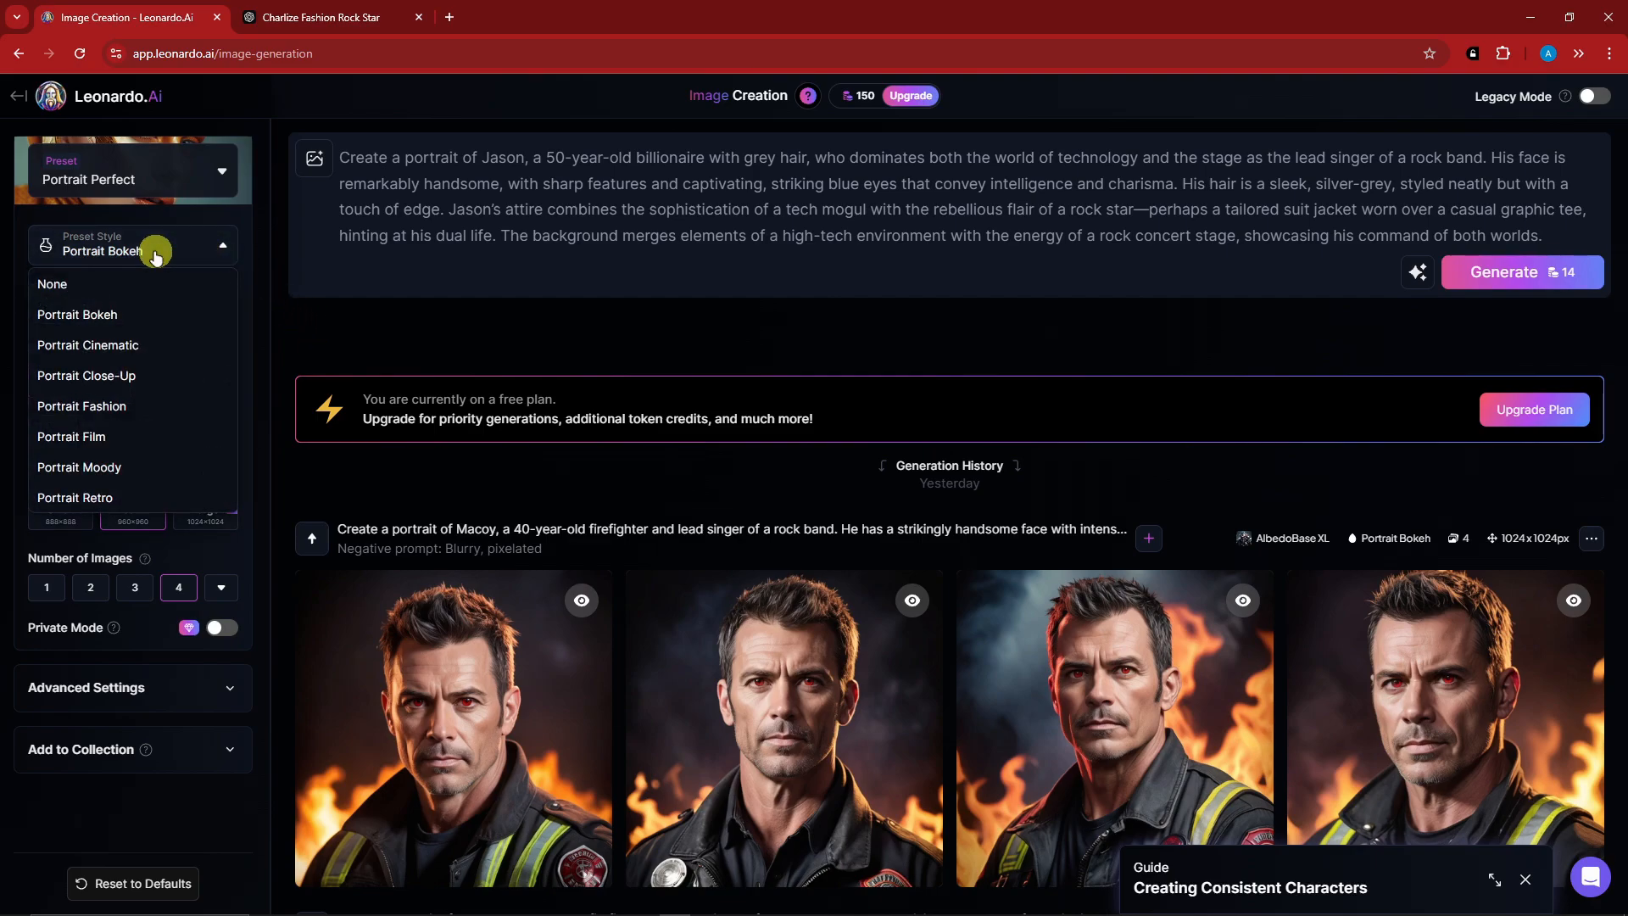
{"action": "left_click", "coordinate": [157, 345]}
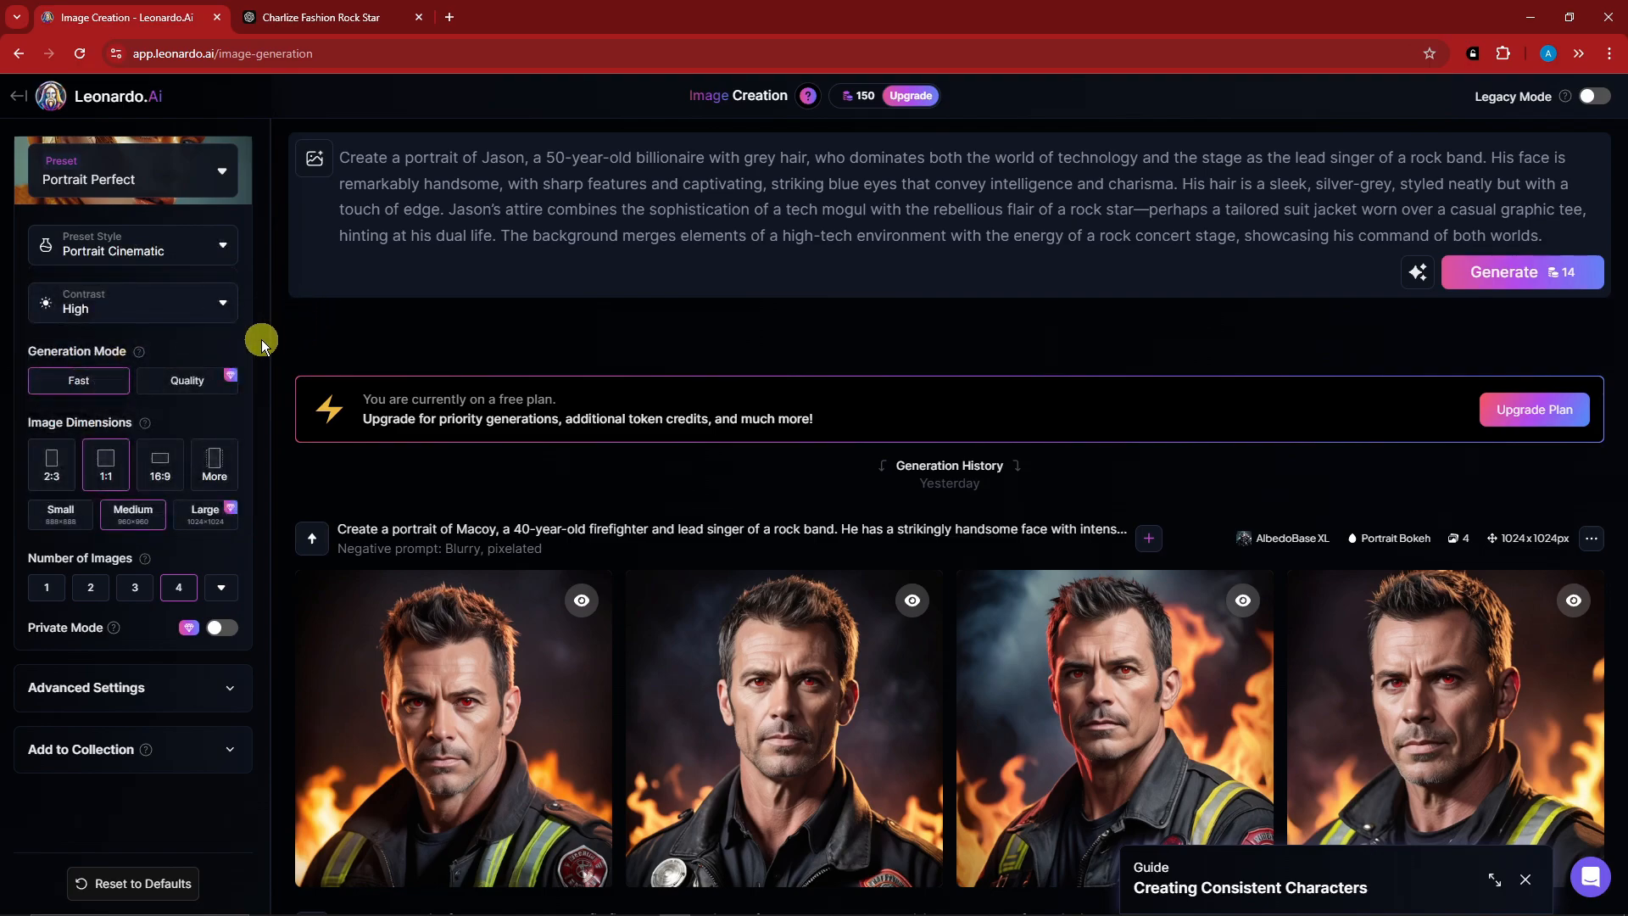
{"action": "left_click", "coordinate": [225, 305]}
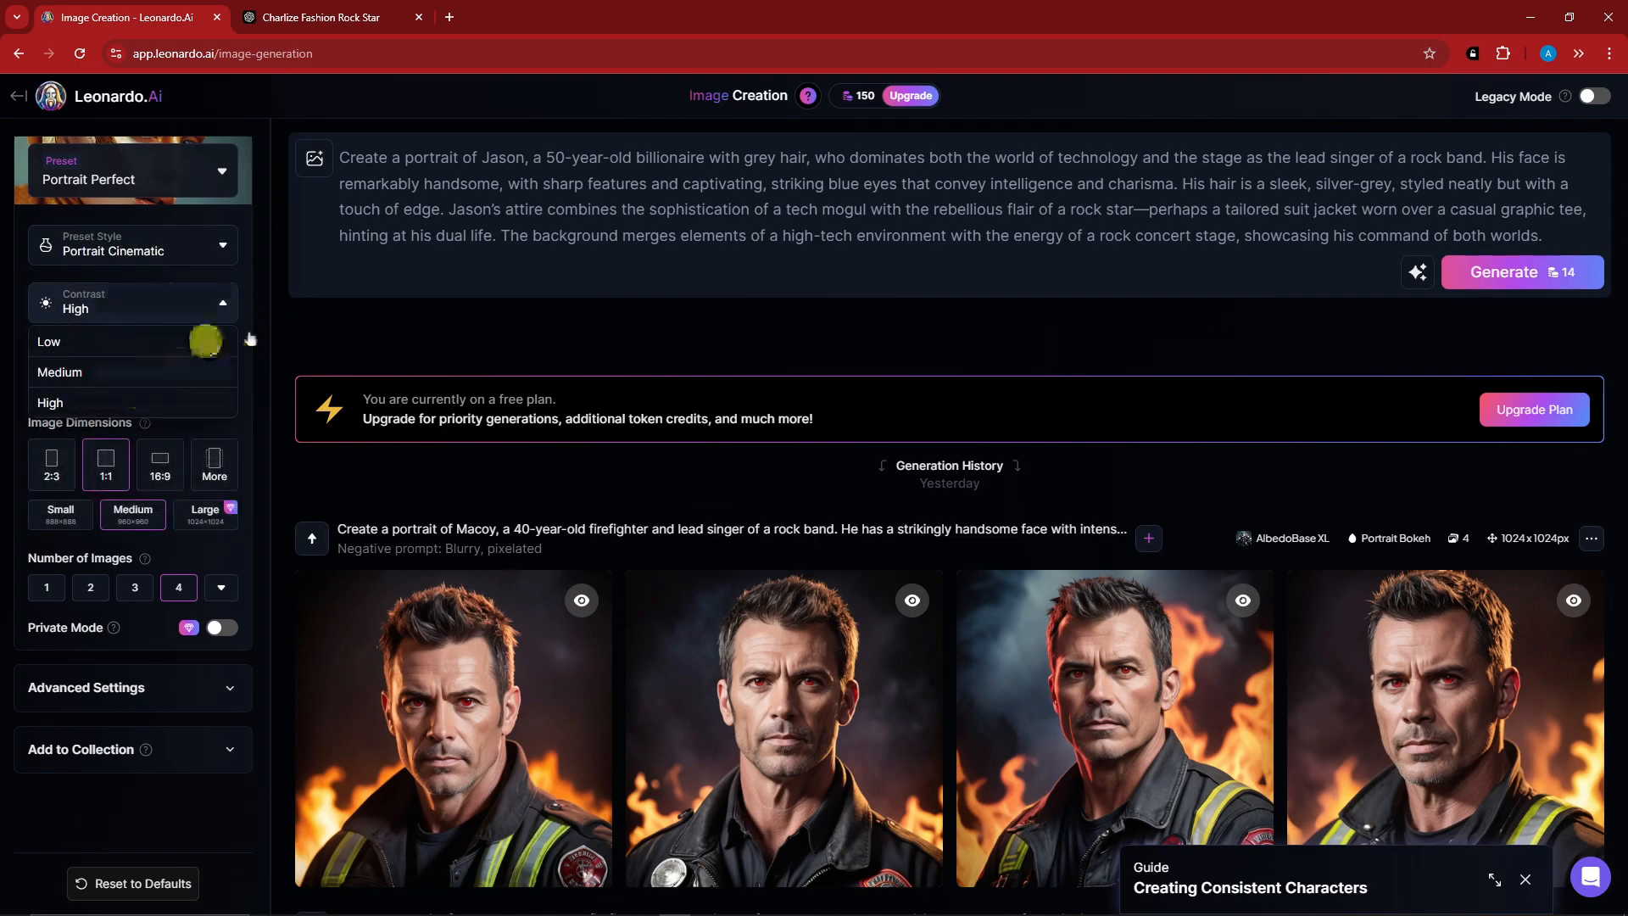
{"action": "left_click", "coordinate": [348, 327]}
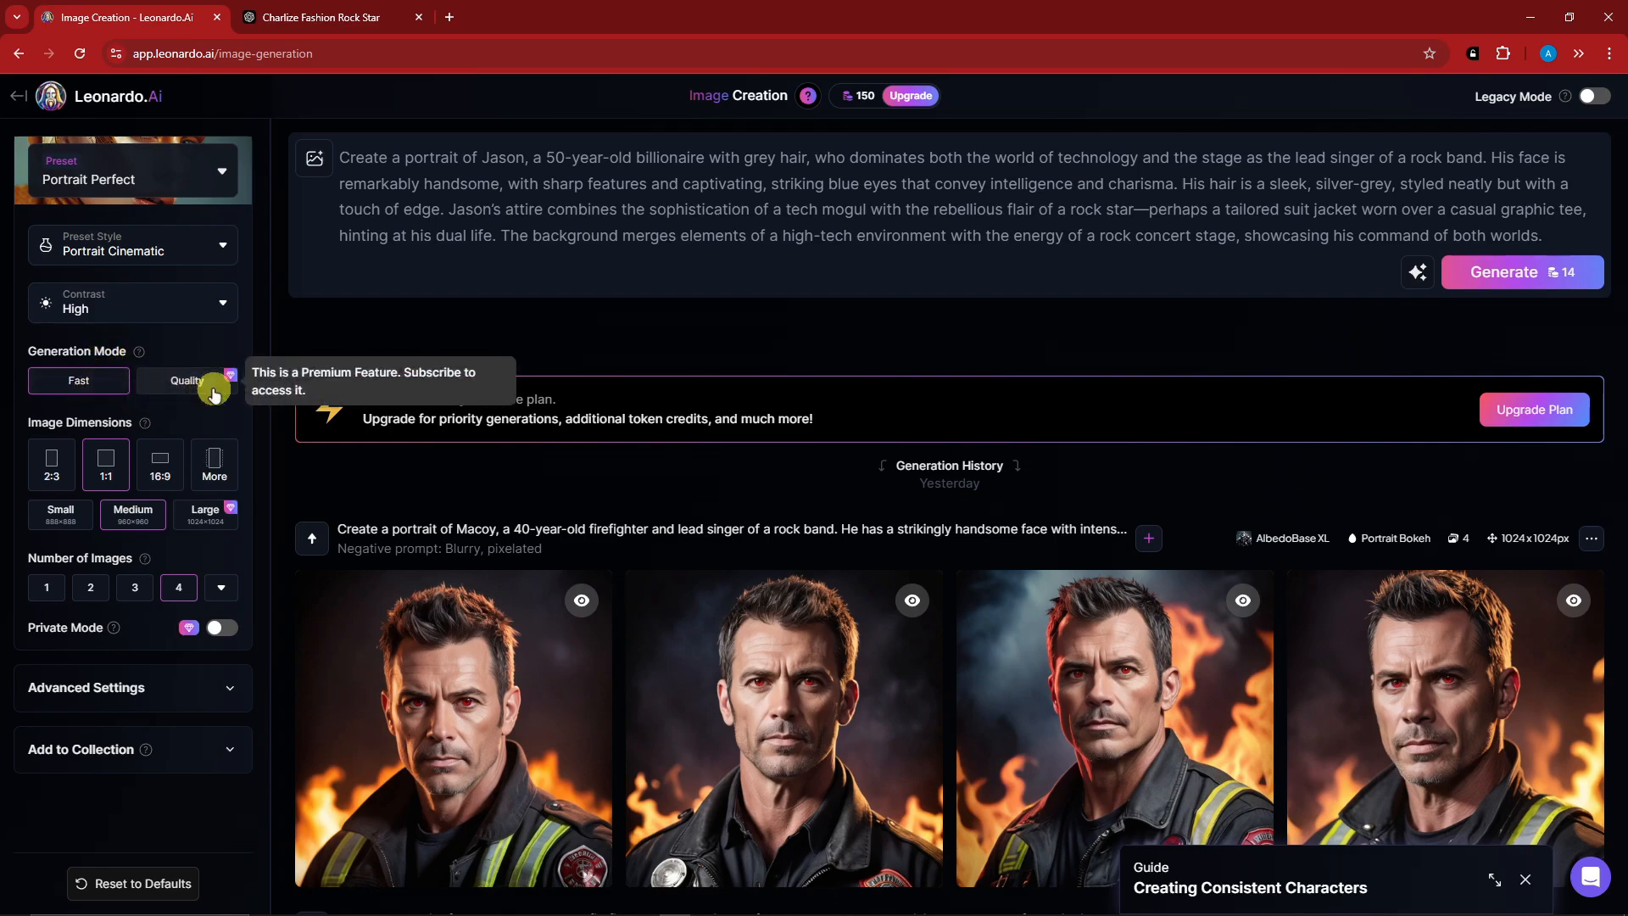
Set the image dimensions to 16:9 and check the option for generating more than four images.
{"action": "left_click", "coordinate": [58, 461]}
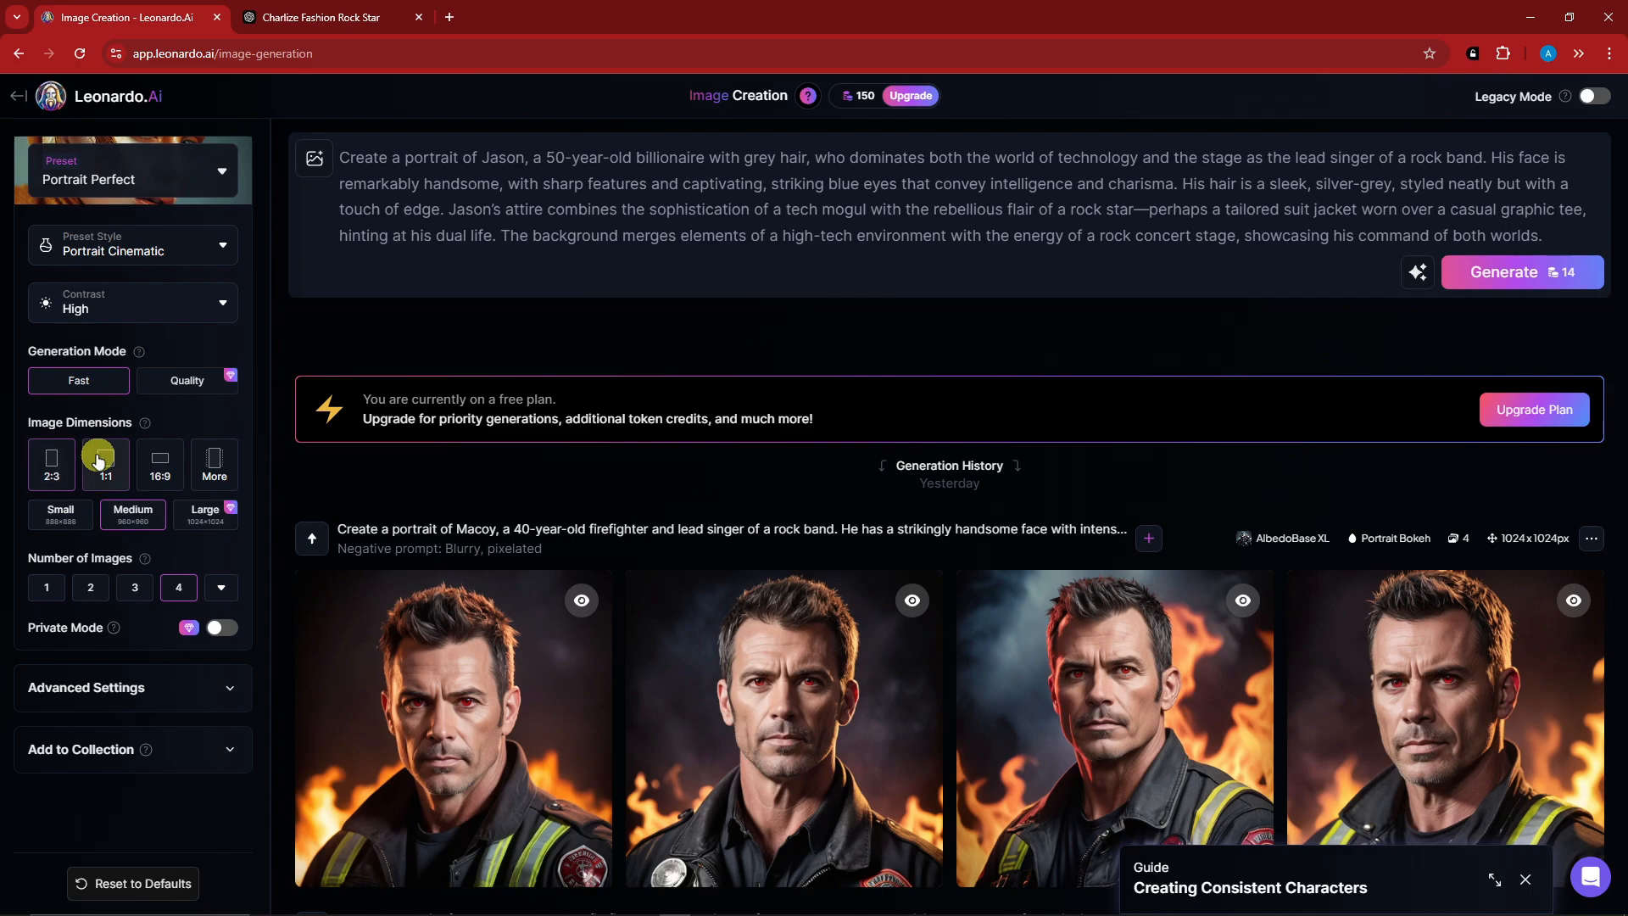
{"action": "left_click", "coordinate": [157, 469]}
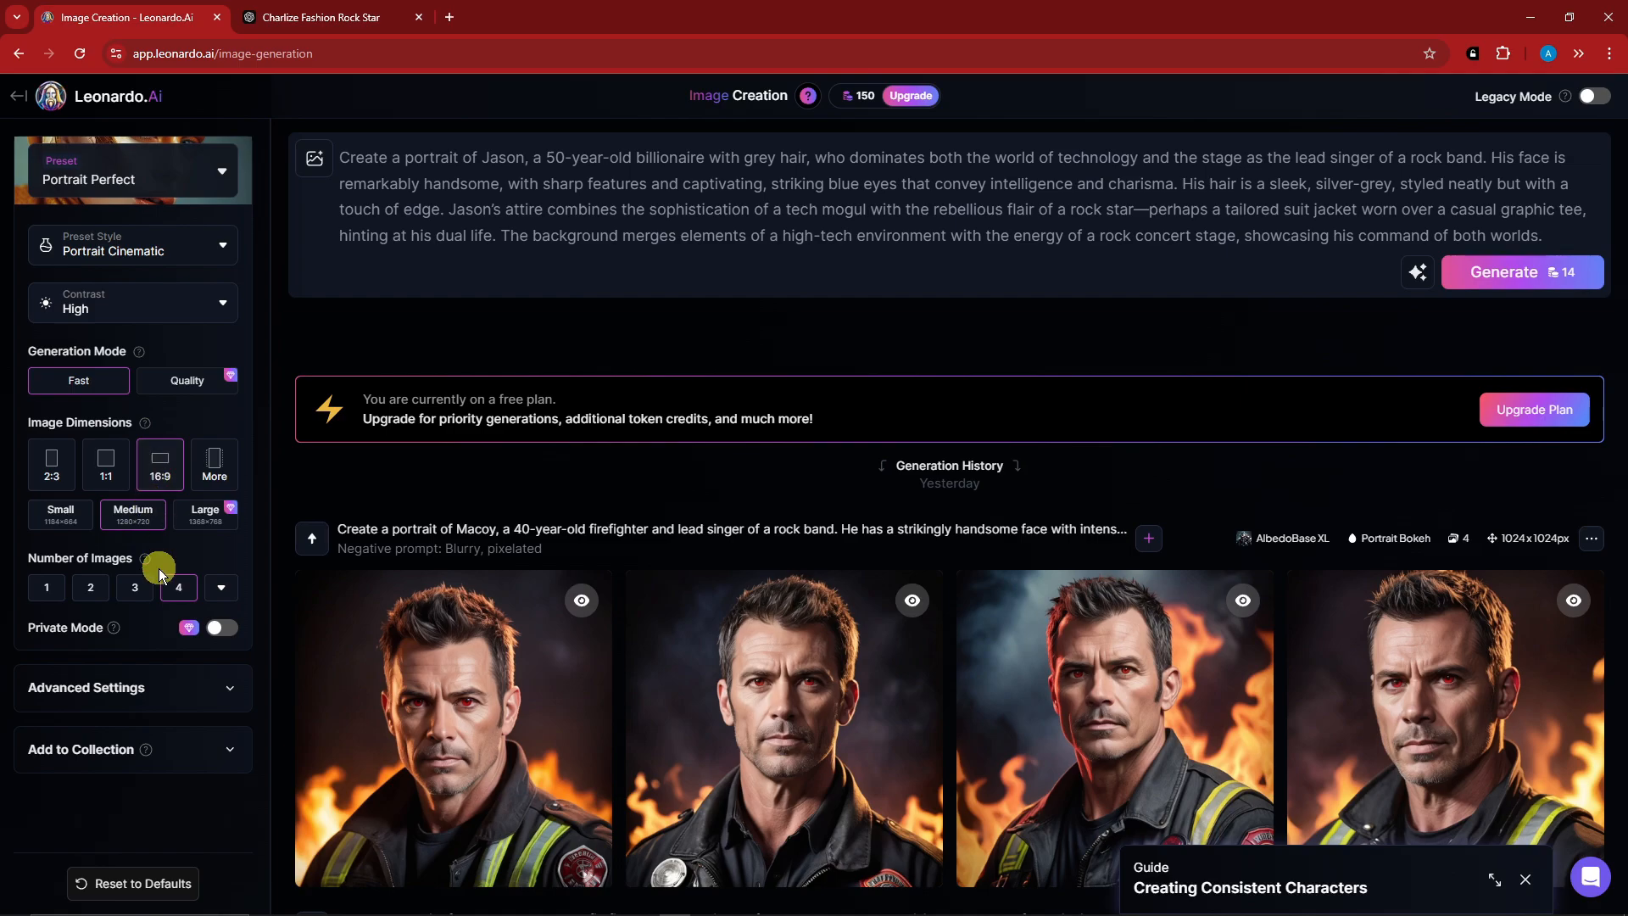
{"action": "left_click", "coordinate": [230, 591]}
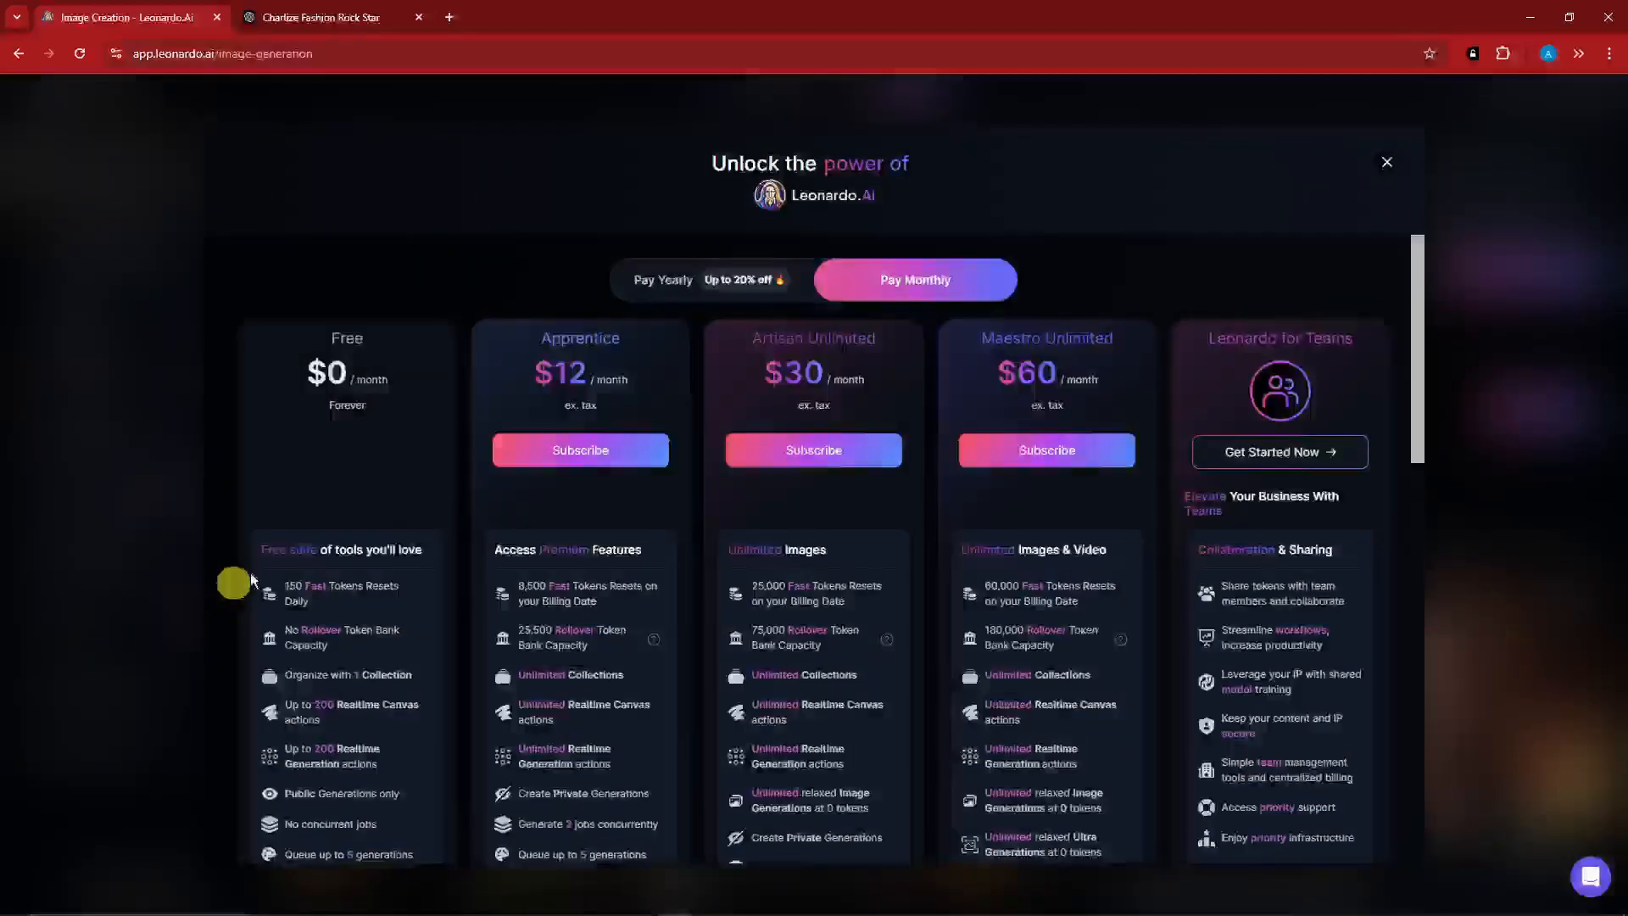
{"action": "left_click", "coordinate": [1386, 164]}
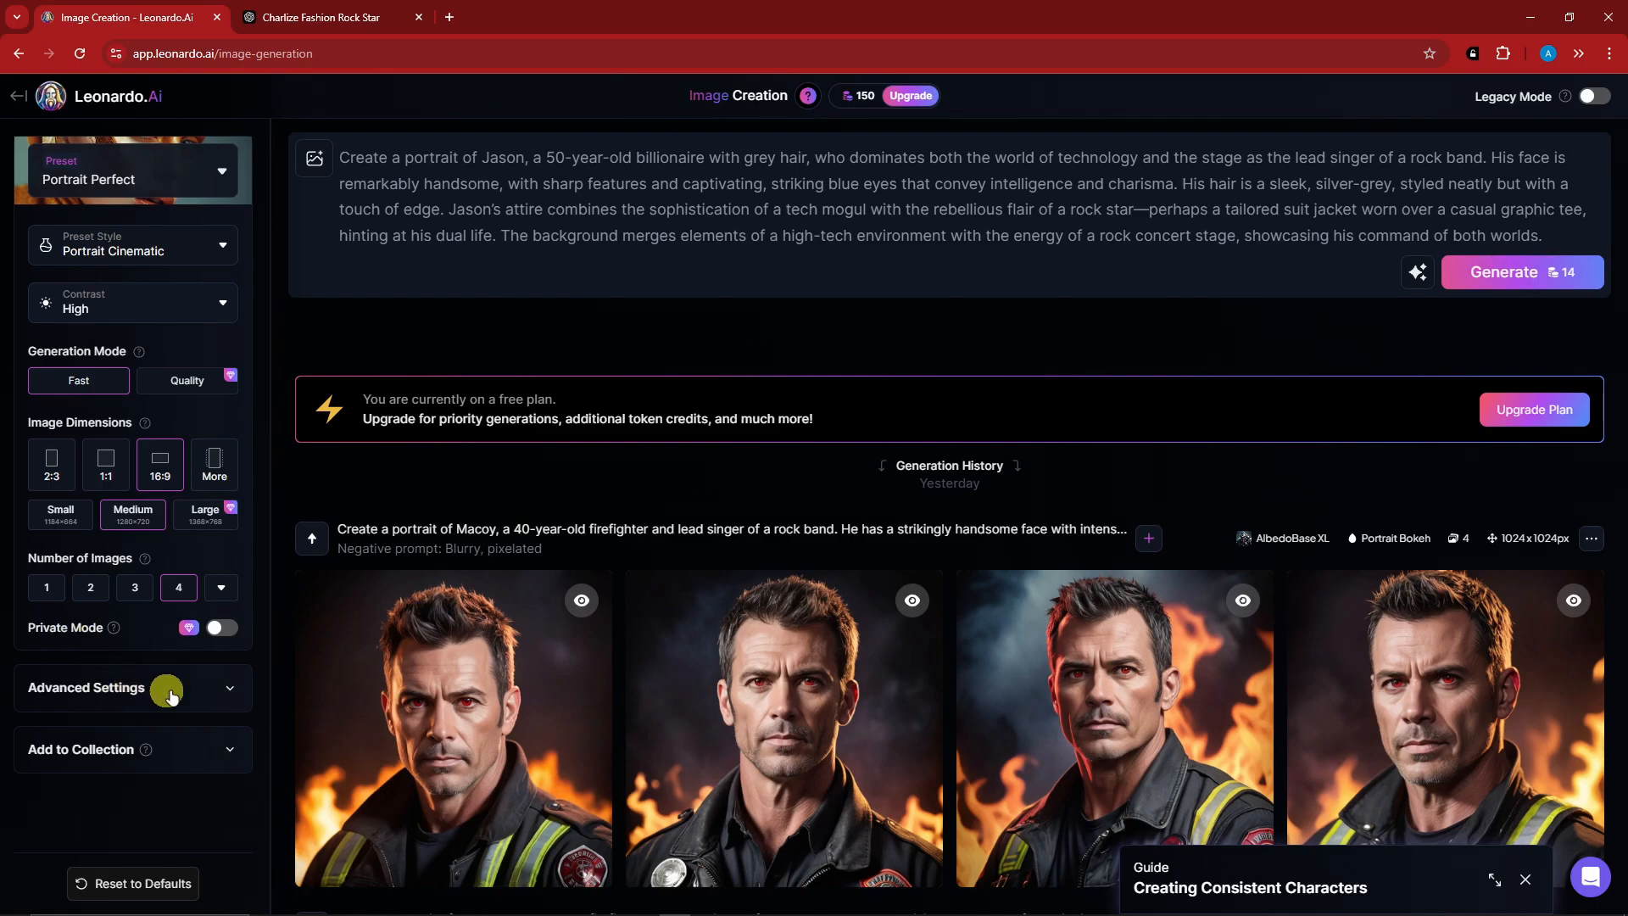
Set the model to AlbedoBase XL in the advanced settings.
{"action": "left_click", "coordinate": [227, 687]}
{"action": "scroll", "coordinate": [161, 670], "scroll_direction": "down", "scroll_amount": 2}
{"action": "left_click", "coordinate": [164, 551]}
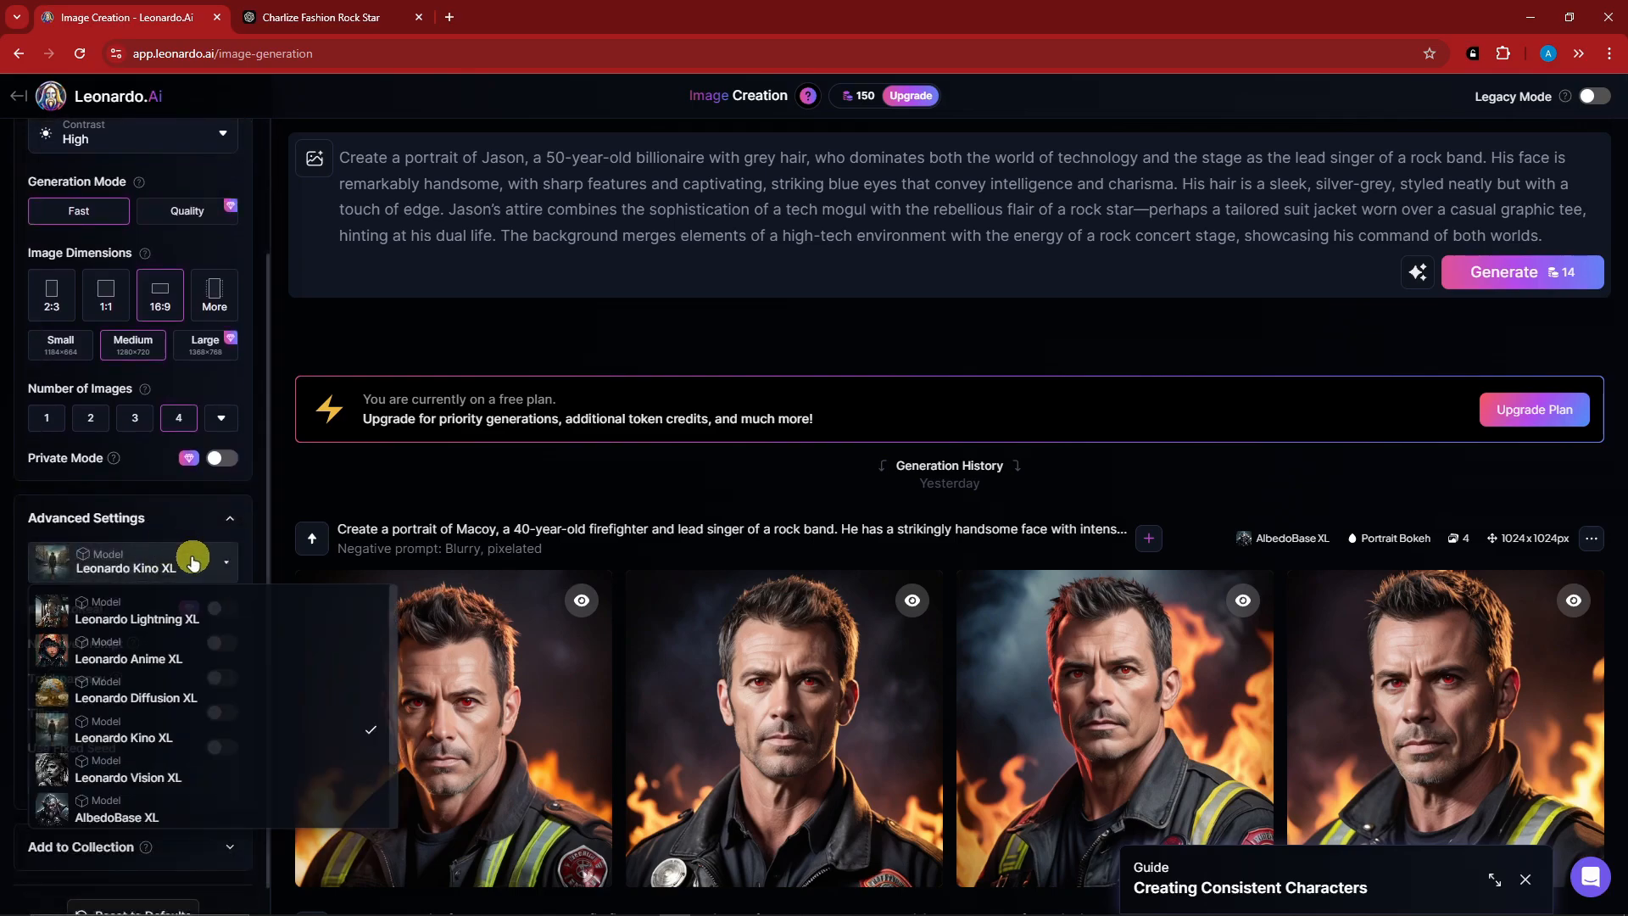
{"action": "scroll", "coordinate": [171, 729], "scroll_direction": "down", "scroll_amount": 2}
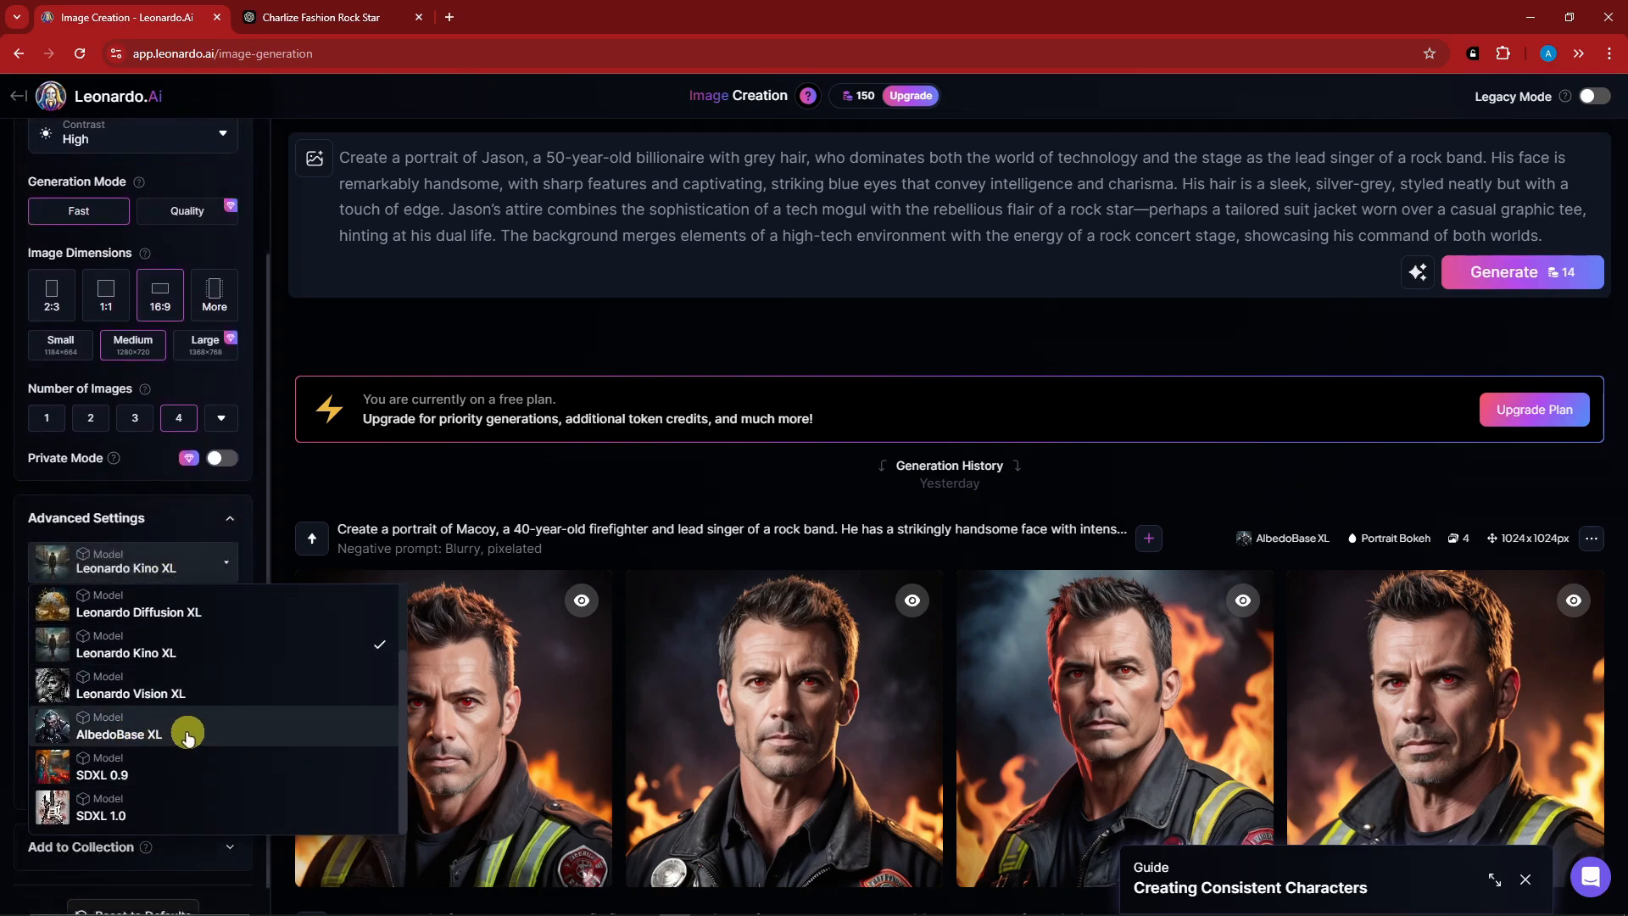
{"action": "left_click", "coordinate": [187, 735]}
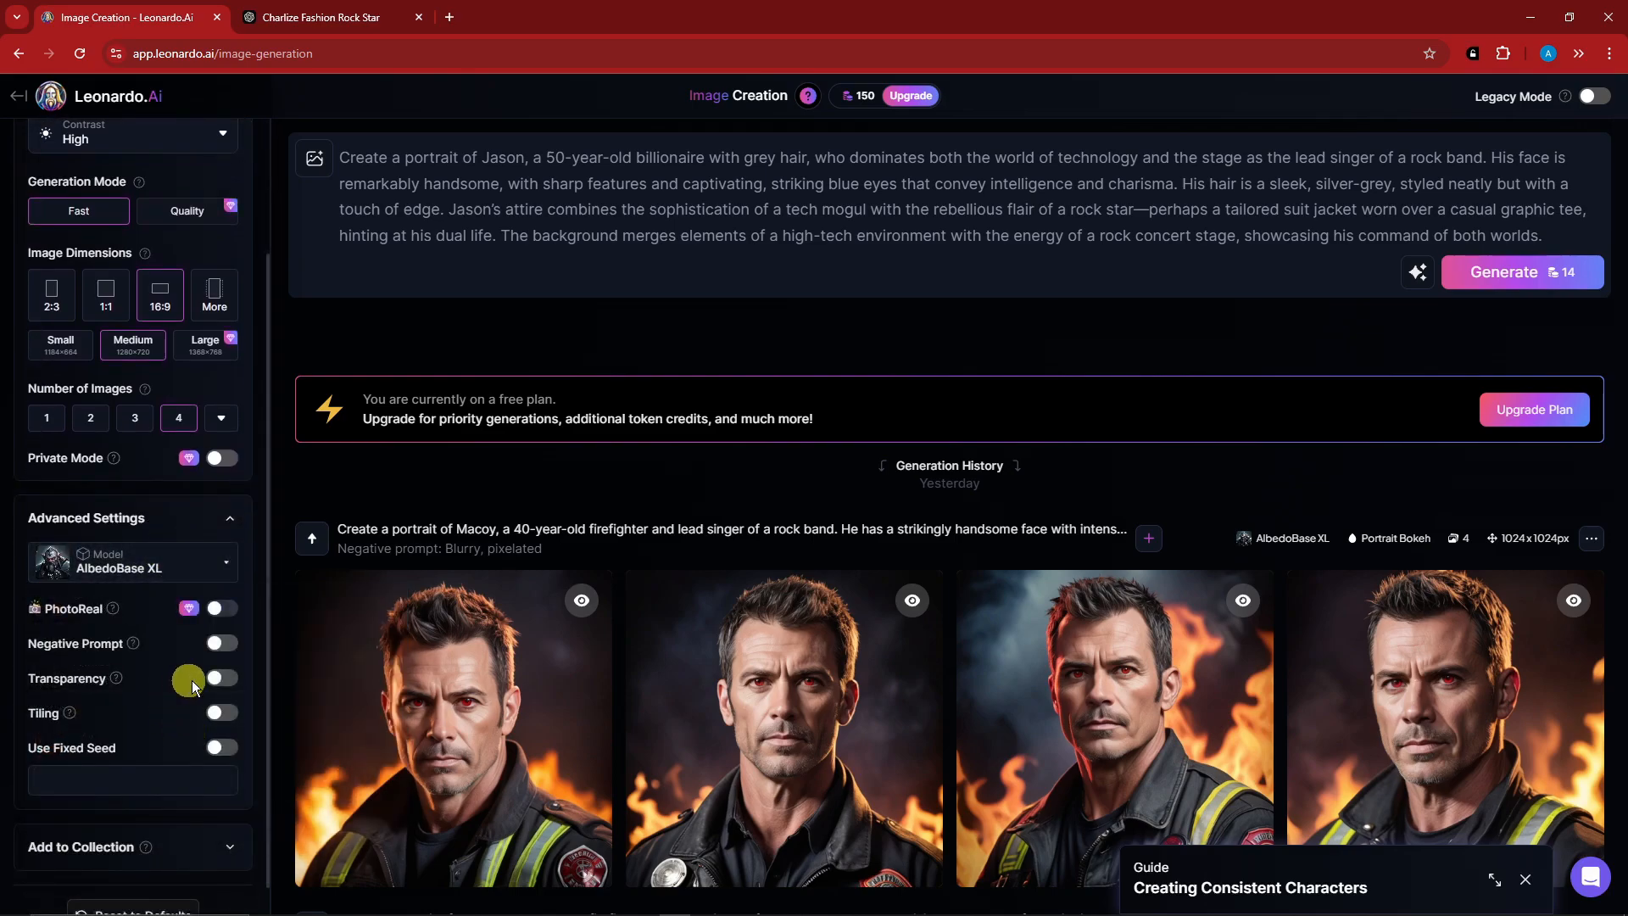
Add the negative prompt "Blurry, Pixelated, Noisy" and generate the images.
{"action": "left_click", "coordinate": [222, 642]}
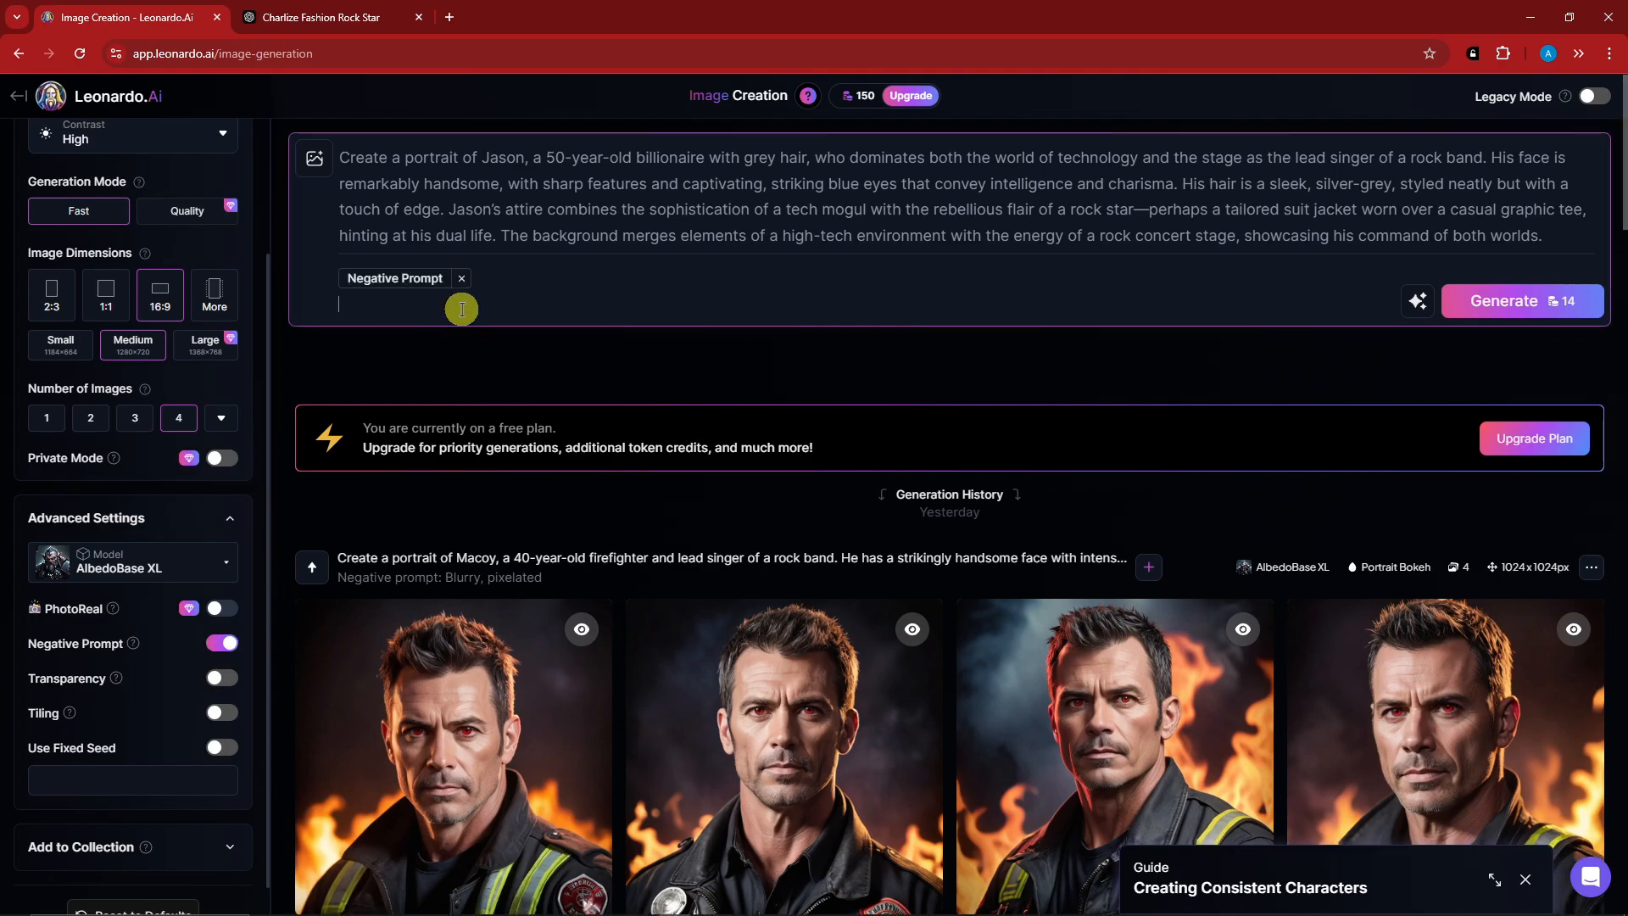
{"action": "type", "text": "Blurry, Pixelated"}
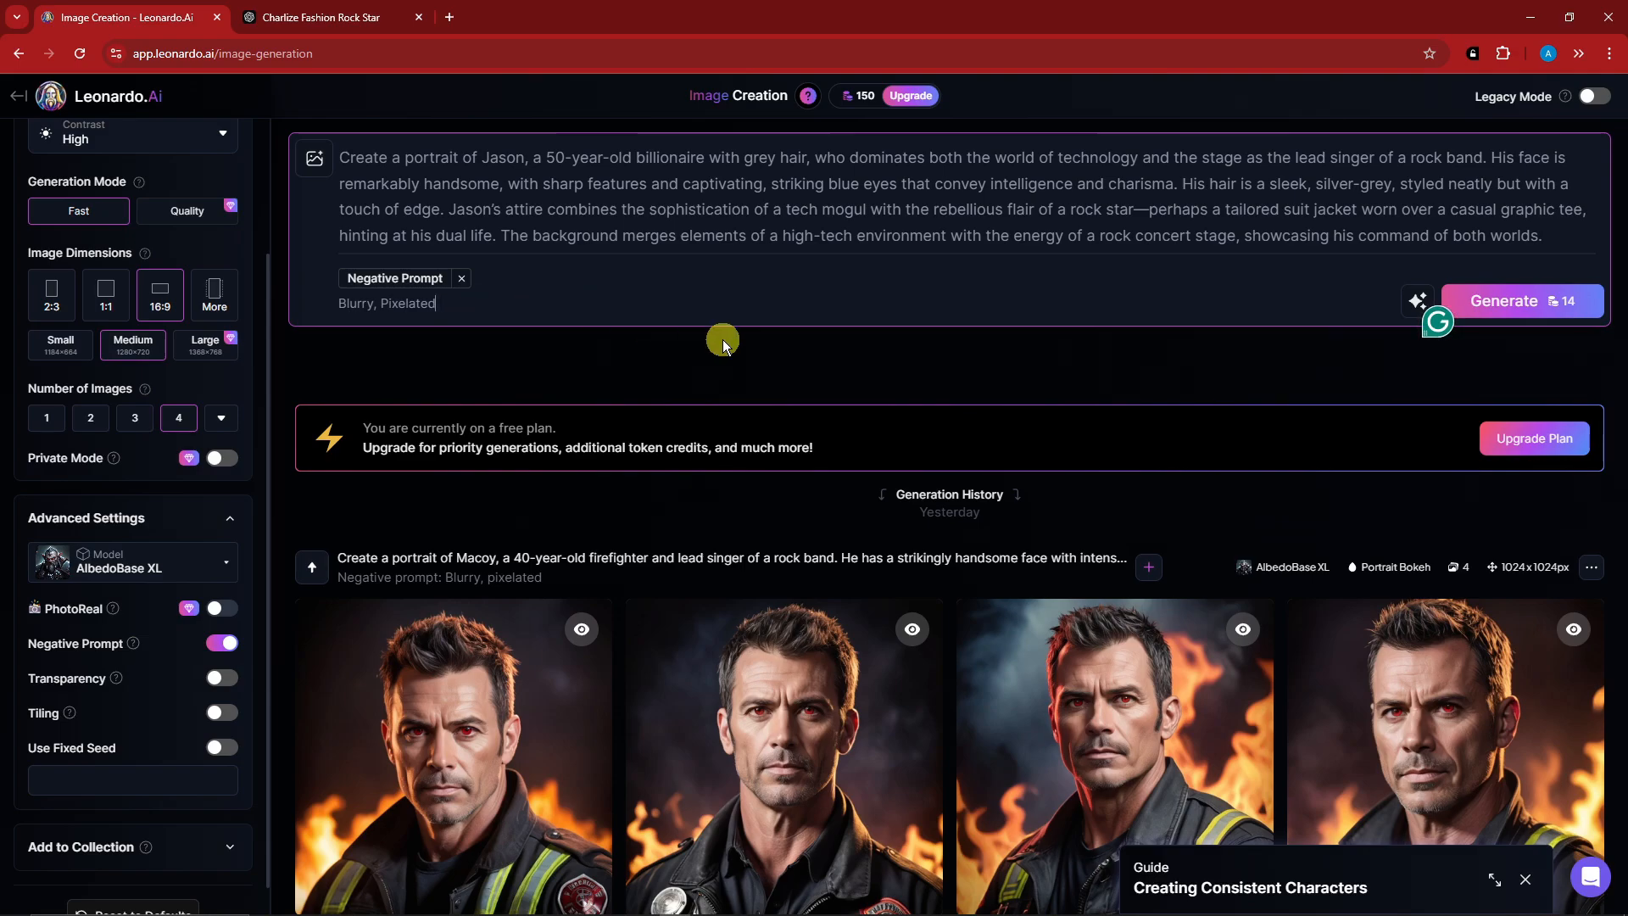
{"action": "type", "text": ", Noisy"}
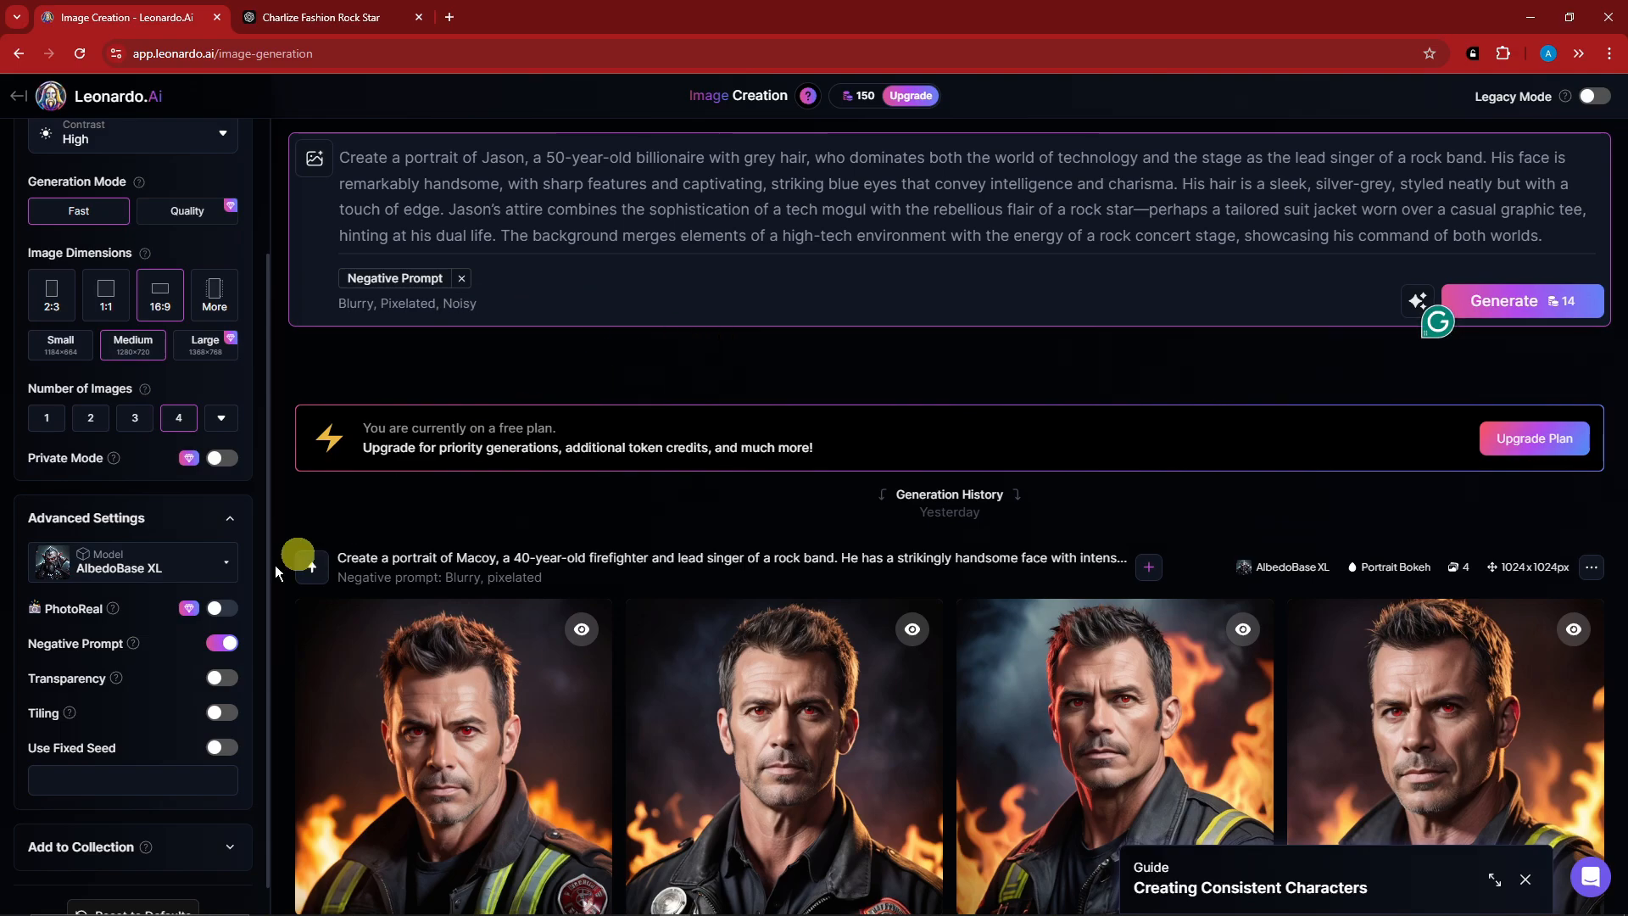
{"action": "scroll", "coordinate": [161, 729], "scroll_direction": "up", "scroll_amount": 3}
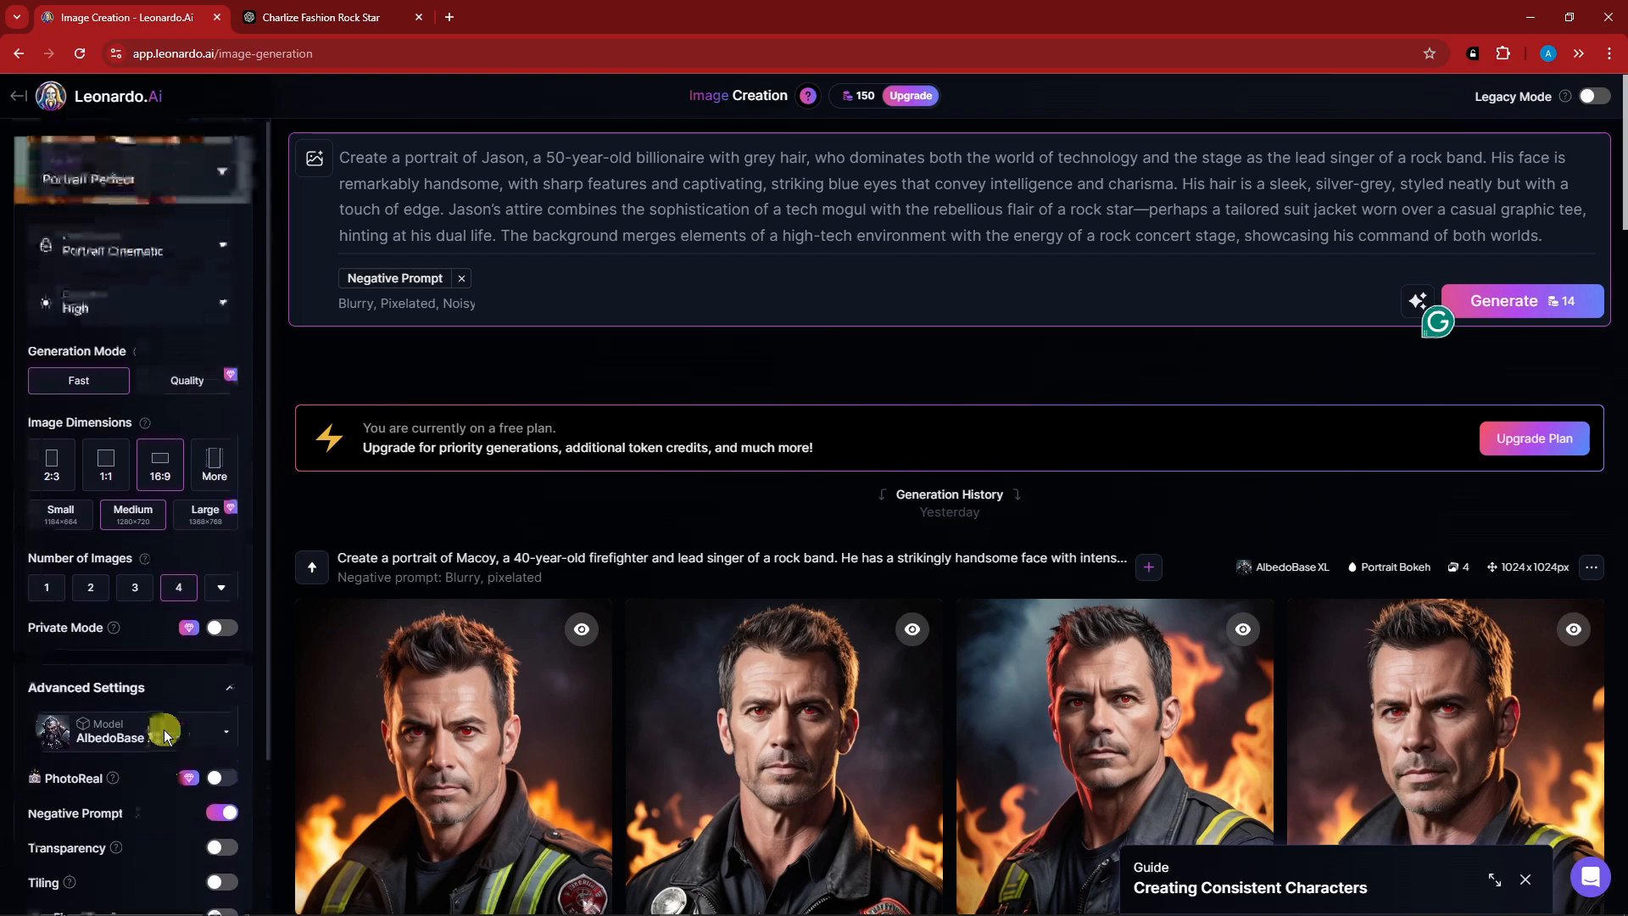
{"action": "left_click", "coordinate": [1505, 305]}
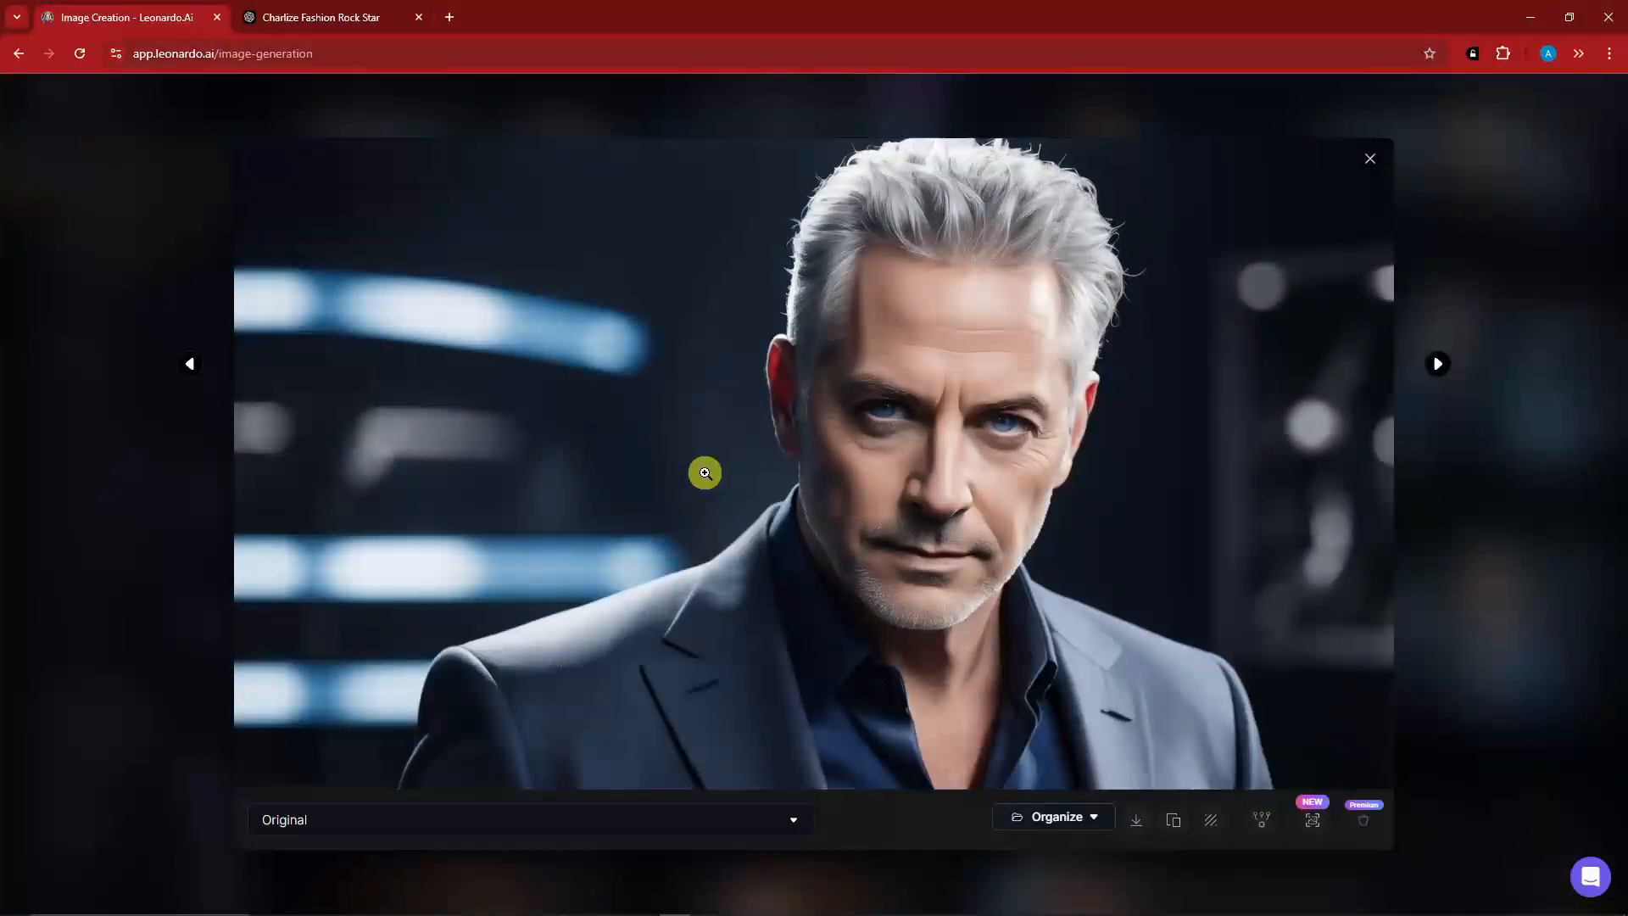
Examine the generated billionaire portraits one by one at full size, and then compare the generated sets in the history.
{"action": "key", "text": "Right"}
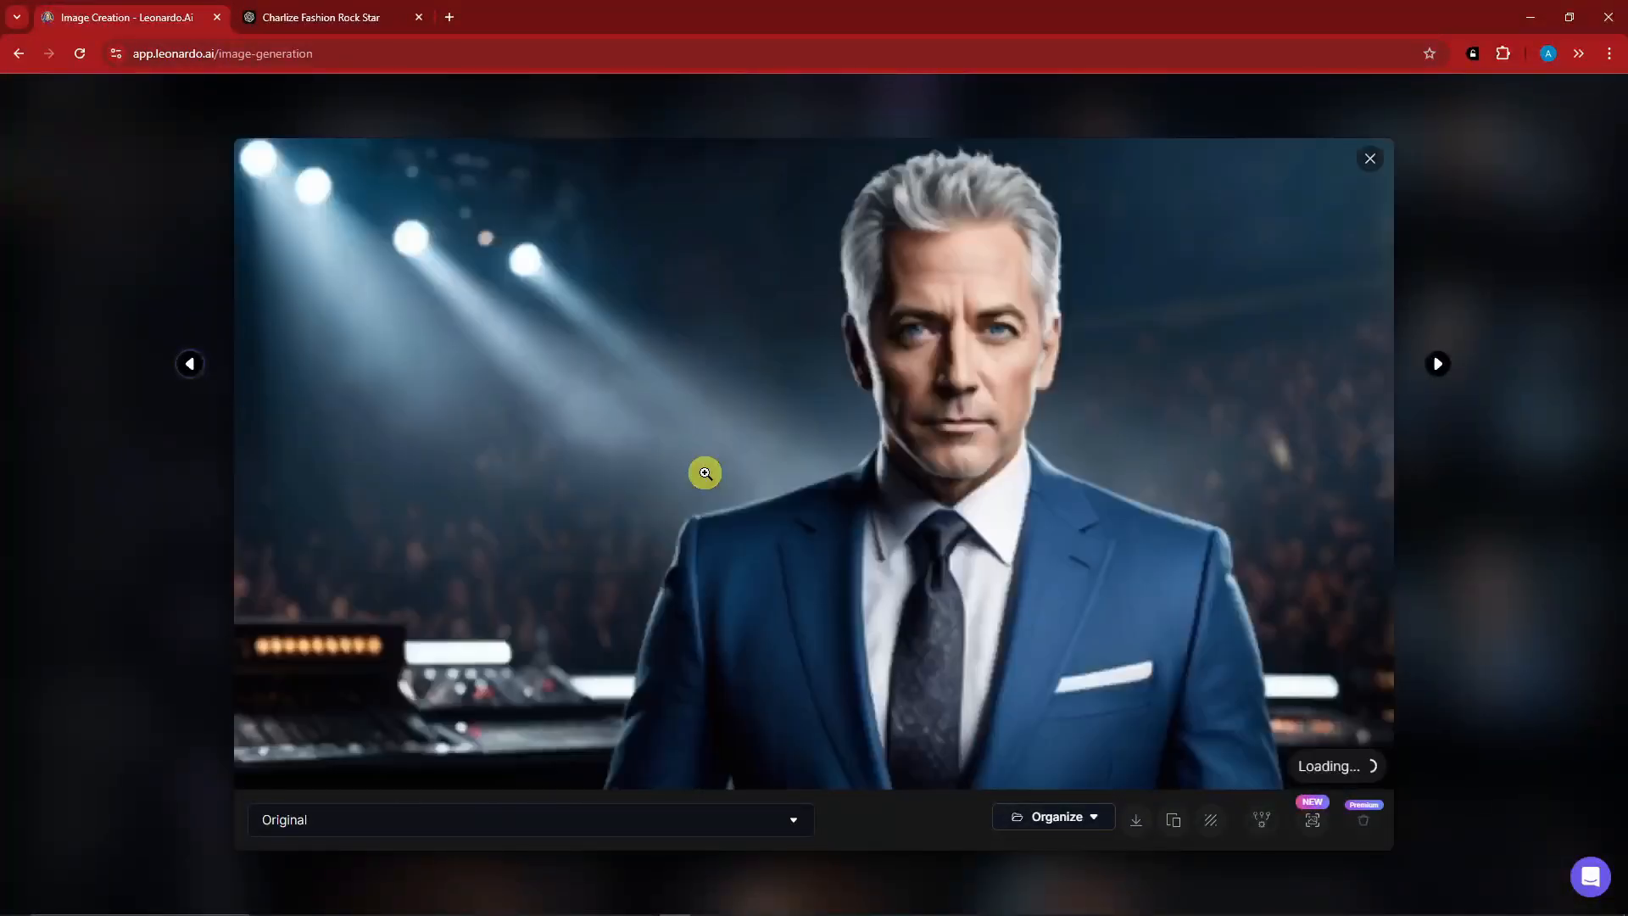
{"action": "key", "text": "Right"}
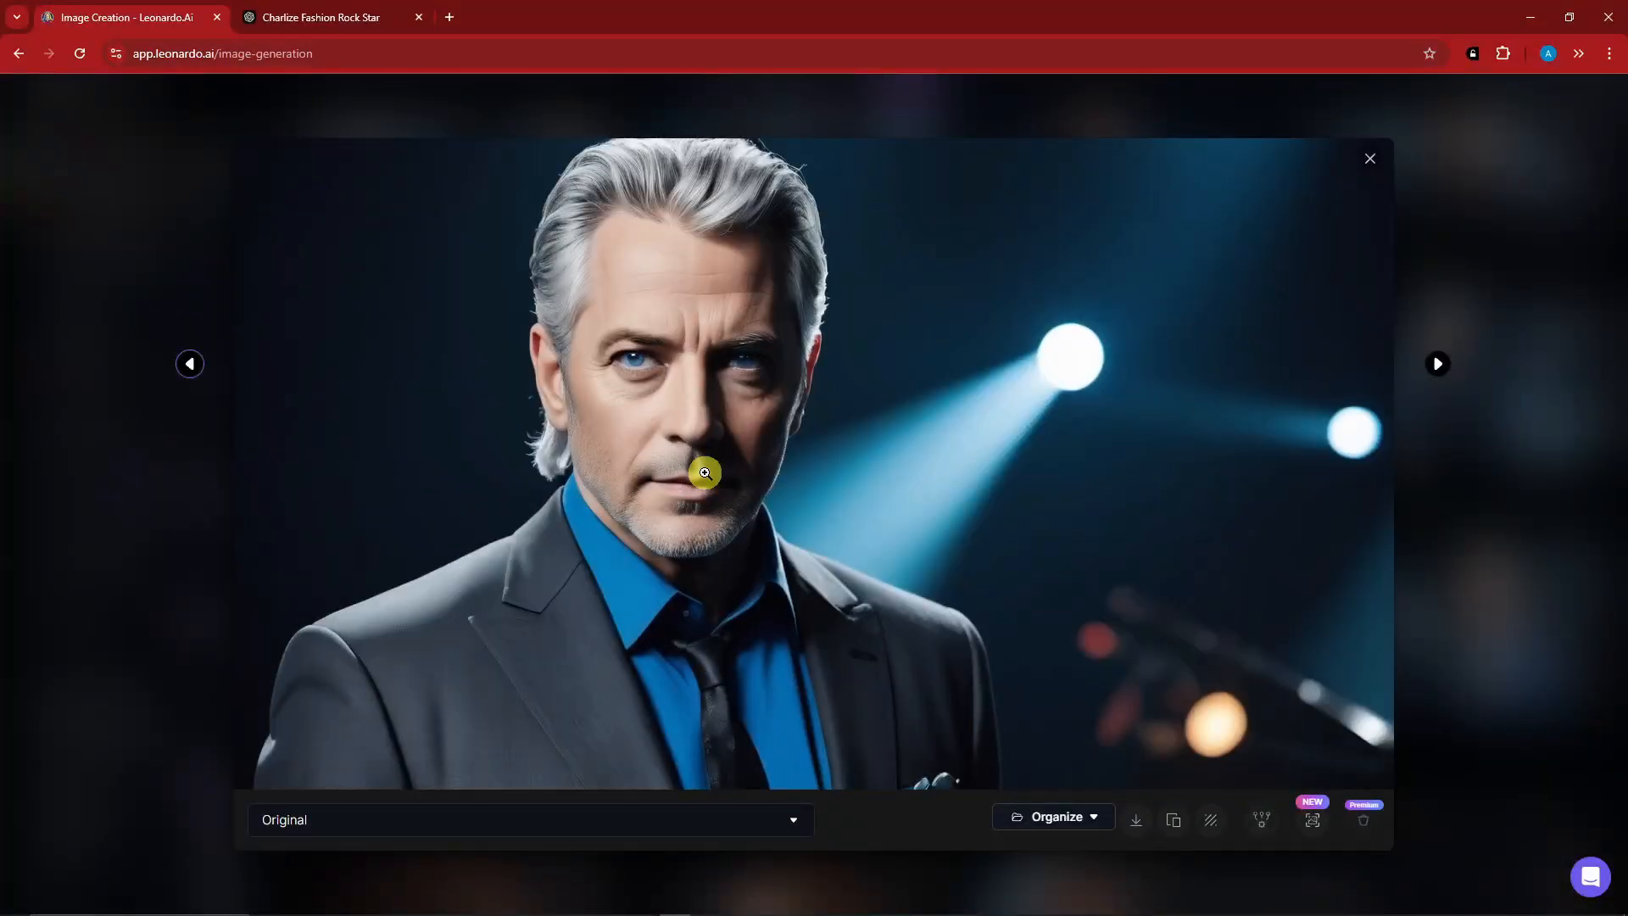
{"action": "key", "text": "Right"}
{"action": "key", "text": "Right"}
{"action": "key", "text": "Left"}
{"action": "key", "text": "Left"}
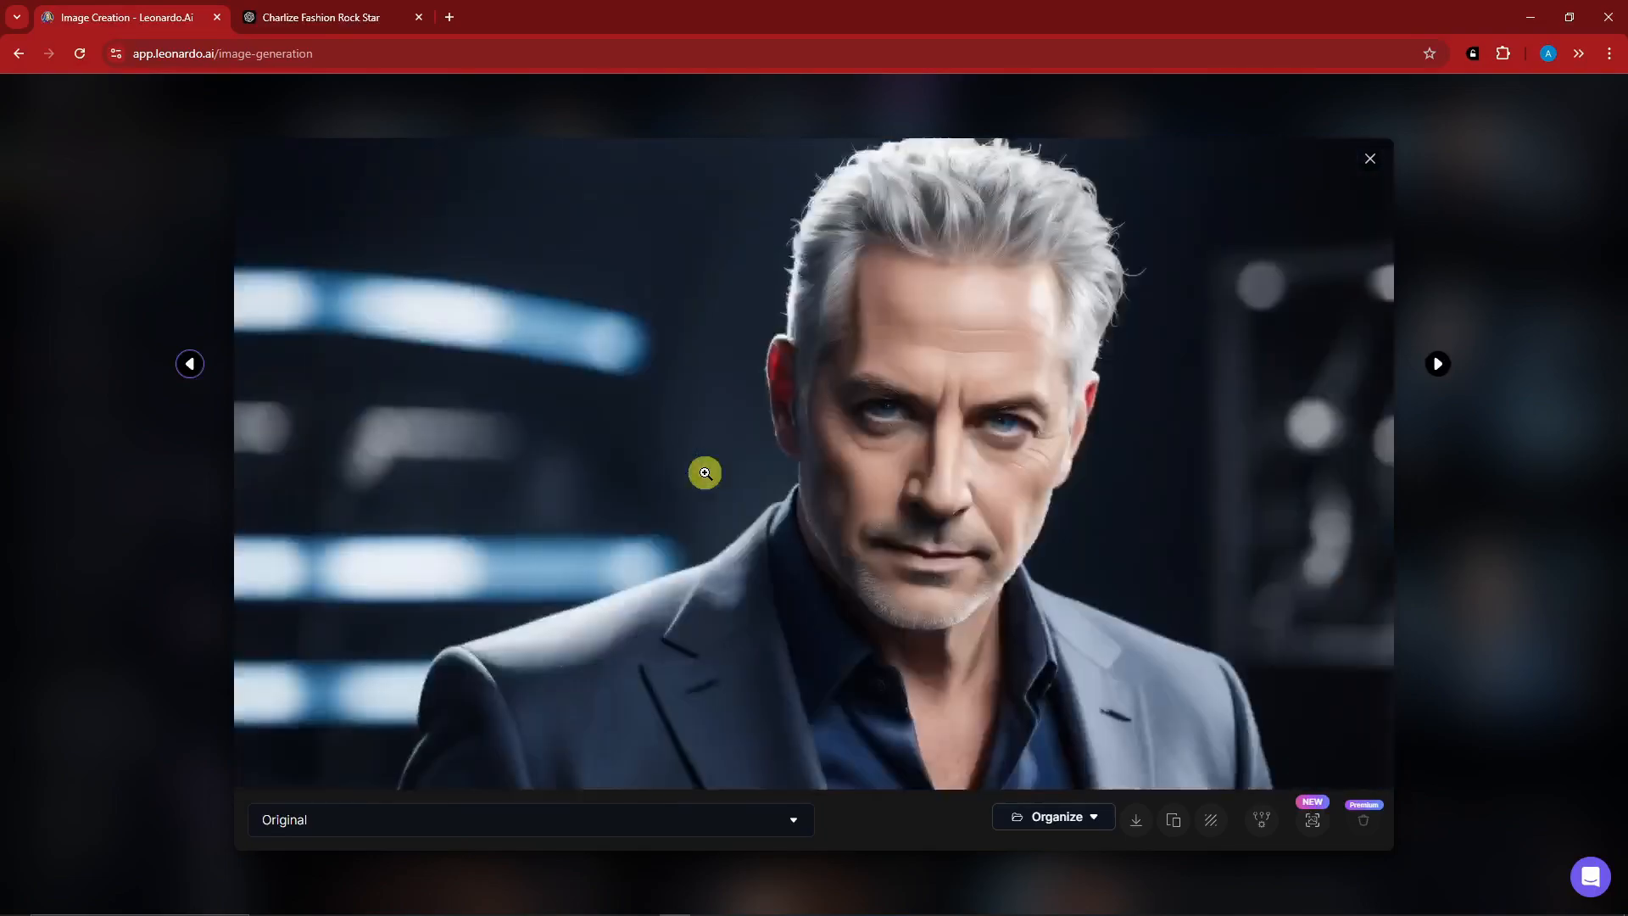
{"action": "key", "text": "Left"}
{"action": "key", "text": "Right"}
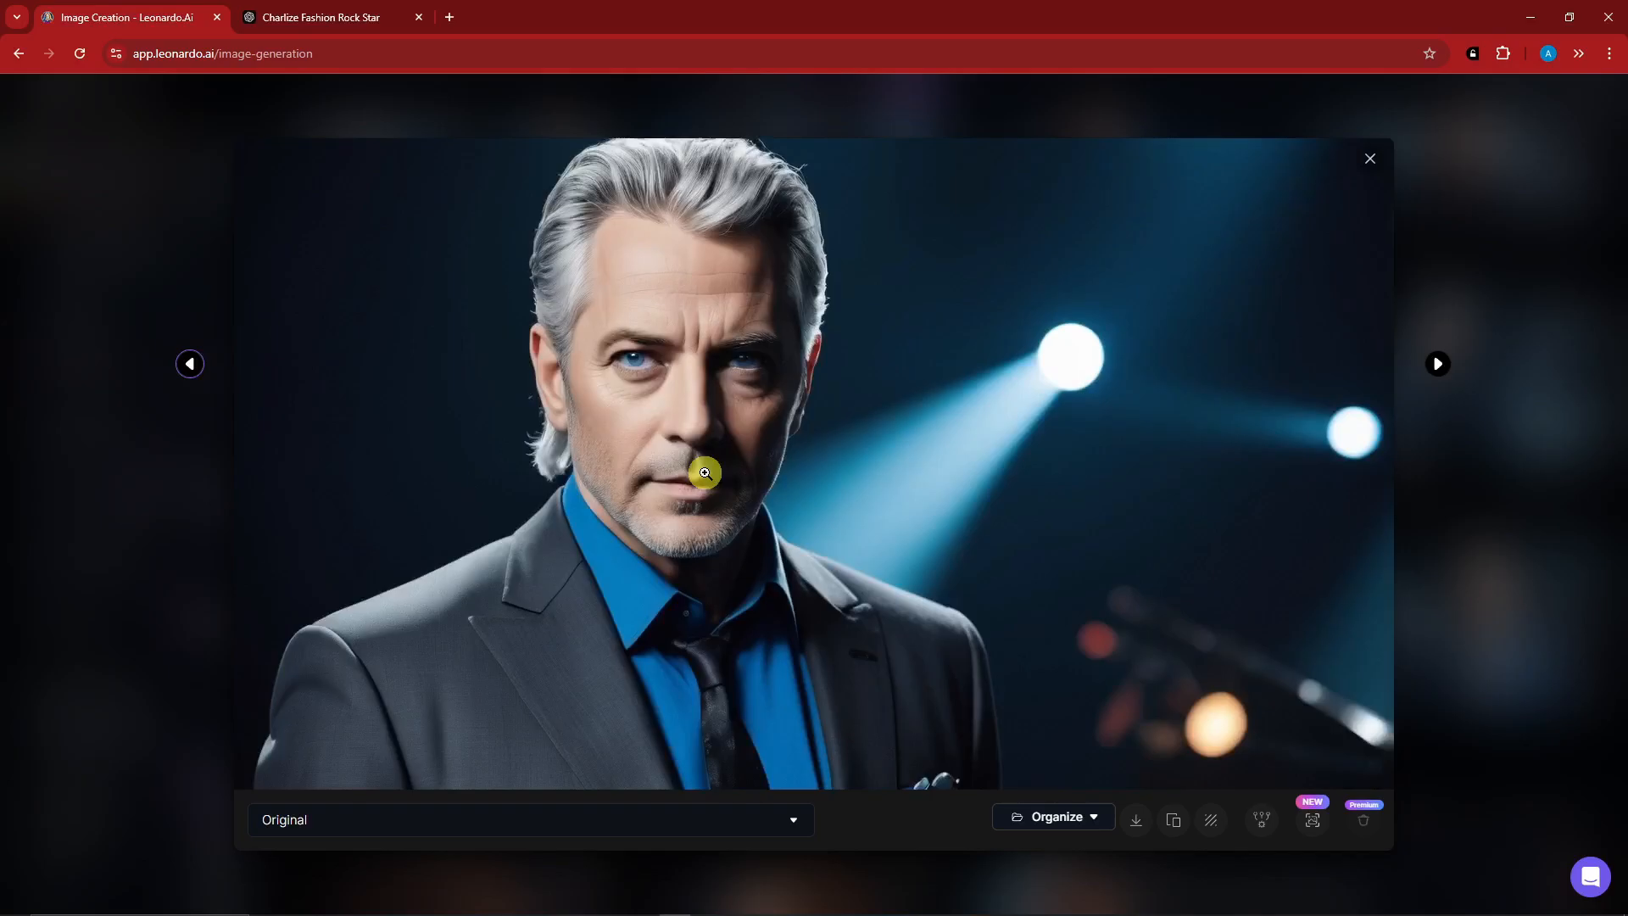
{"action": "key", "text": "Right"}
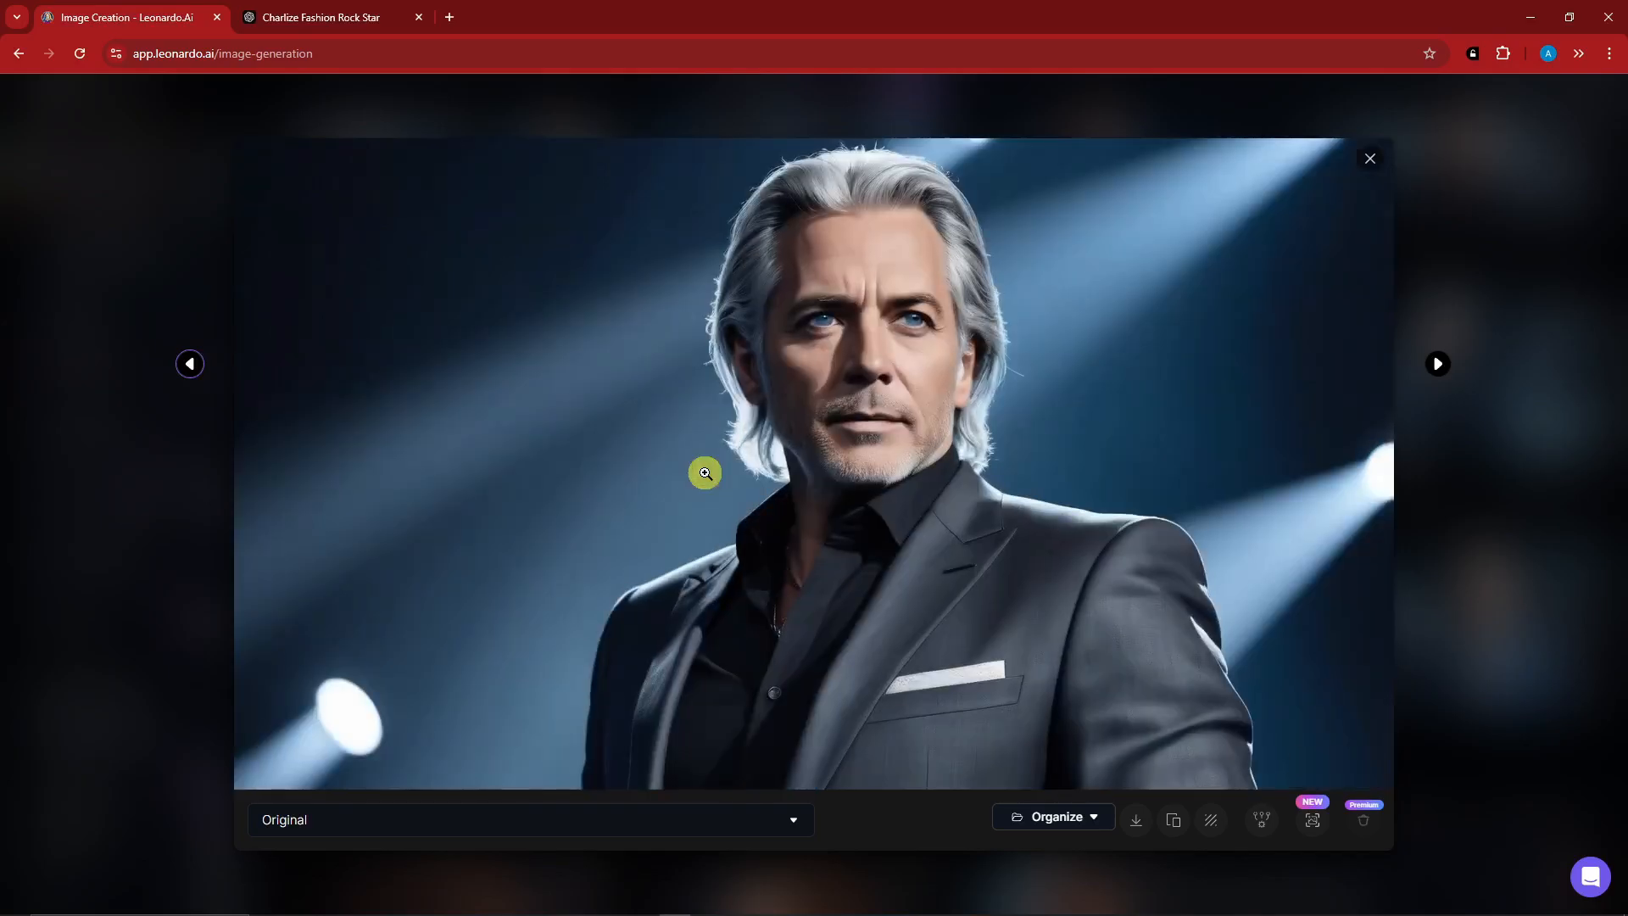
{"action": "left_click", "coordinate": [1371, 157]}
{"action": "scroll", "coordinate": [959, 480], "scroll_direction": "up", "scroll_amount": 2}
{"action": "scroll", "coordinate": [960, 482], "scroll_direction": "up", "scroll_amount": 1}
{"action": "scroll", "coordinate": [959, 482], "scroll_direction": "down", "scroll_amount": 1}
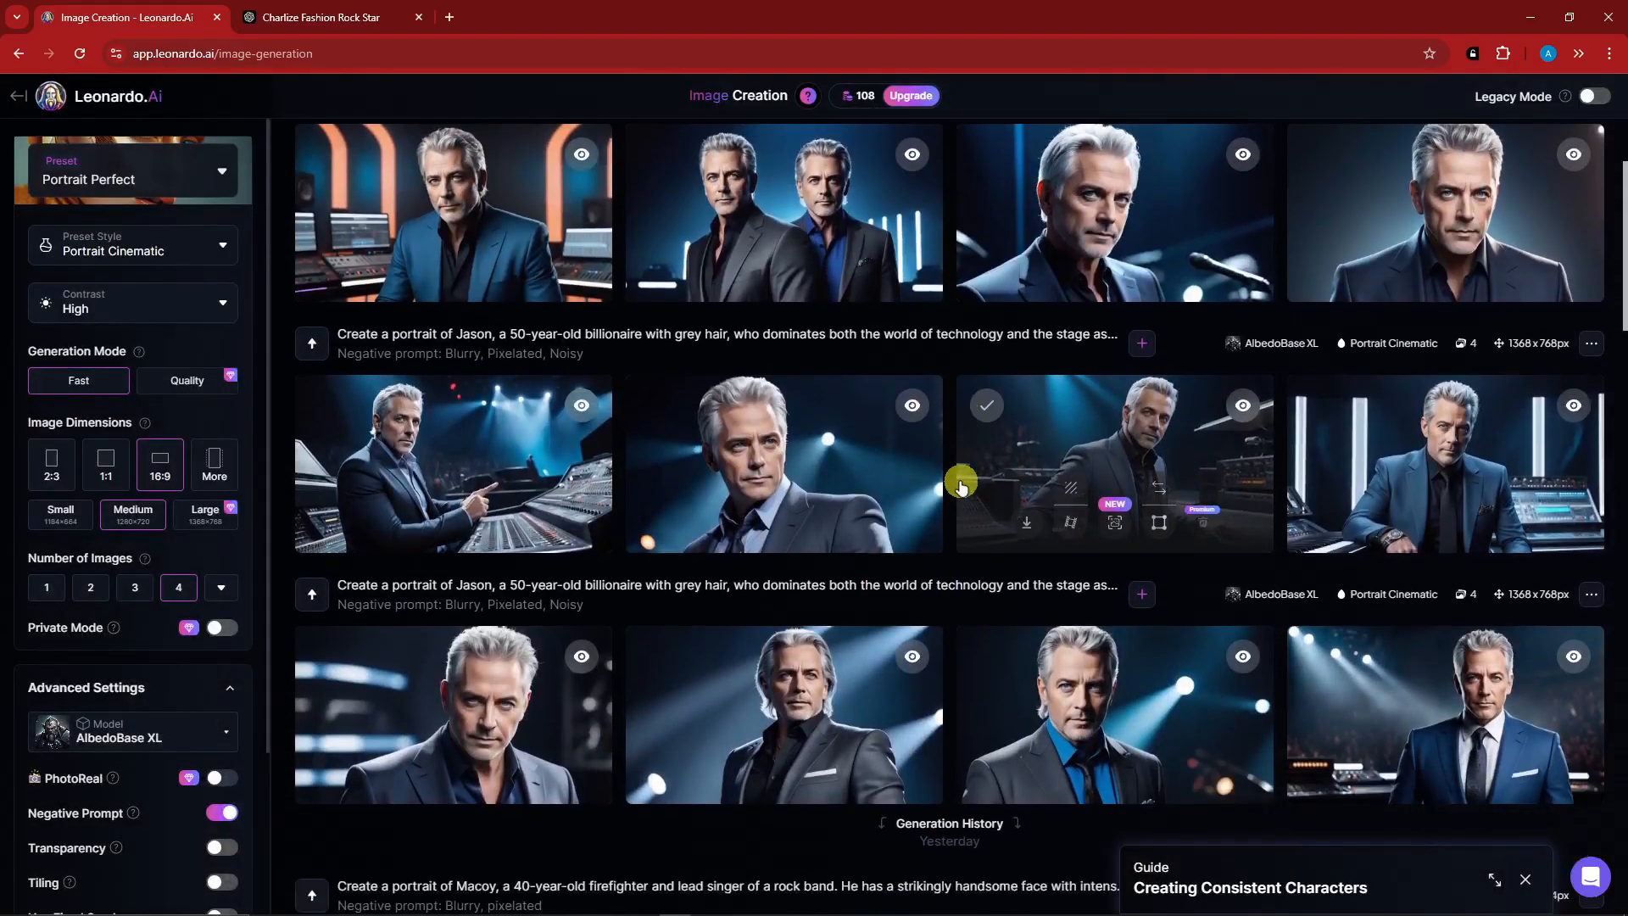
View the studio portrait of the billionaire in the blue jacket at full size and return to the generated sets.
{"action": "left_click", "coordinate": [563, 226]}
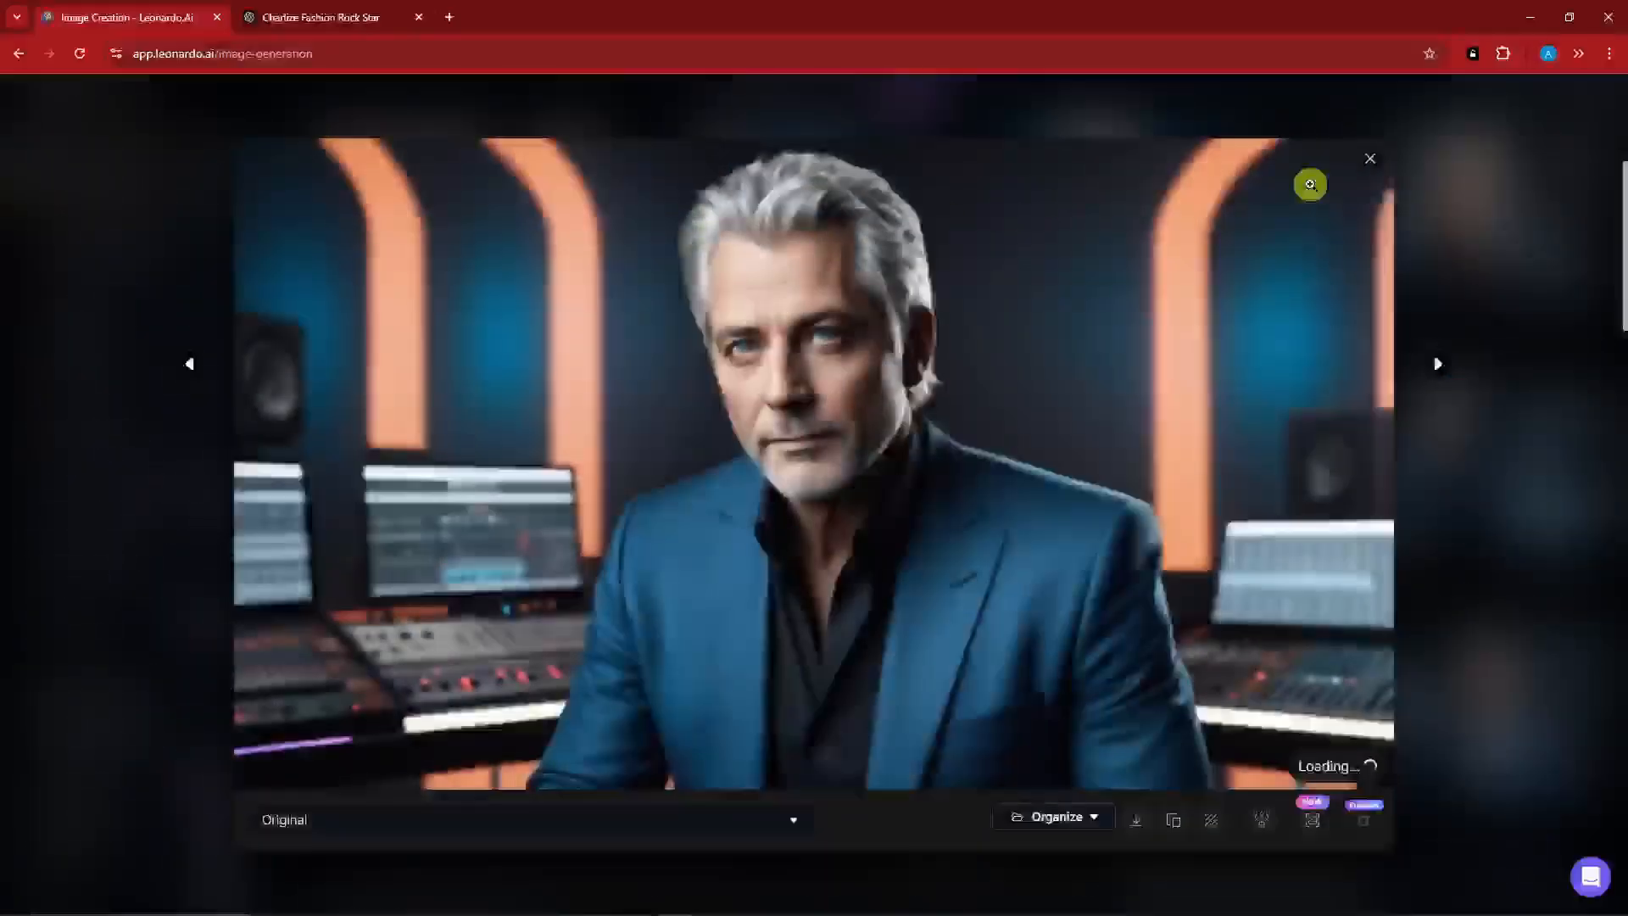
{"action": "left_click", "coordinate": [1371, 157]}
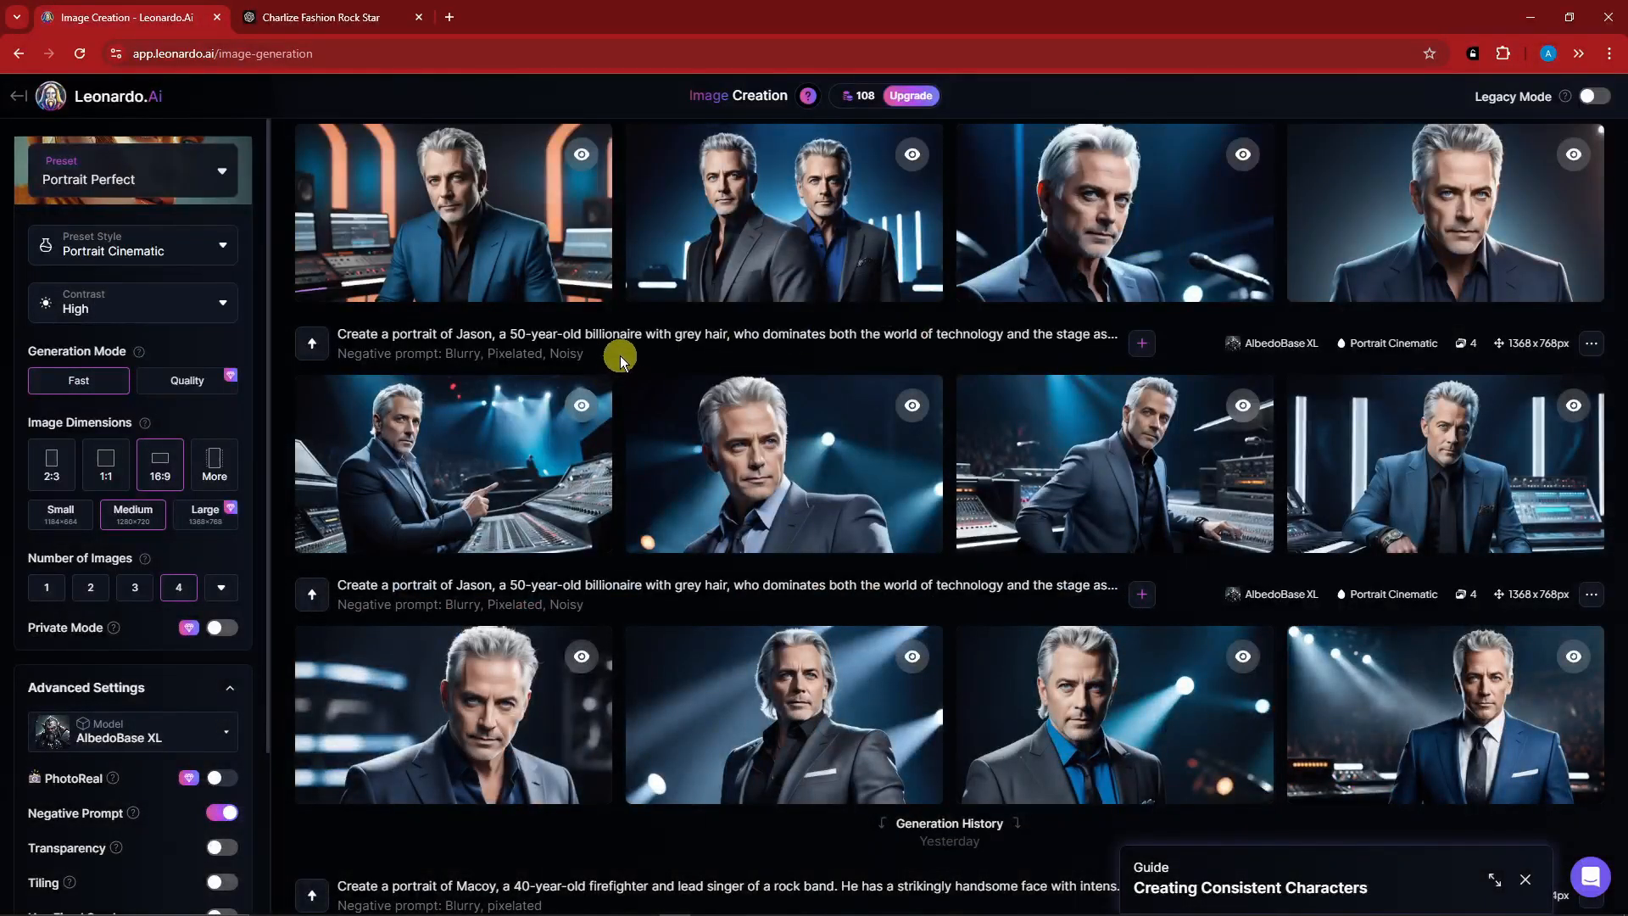
Examine the image guidance options for the prompt, especially Character Reference, and return to the generated portraits without adding a reference.
{"action": "scroll", "coordinate": [619, 355], "scroll_direction": "up", "scroll_amount": 5}
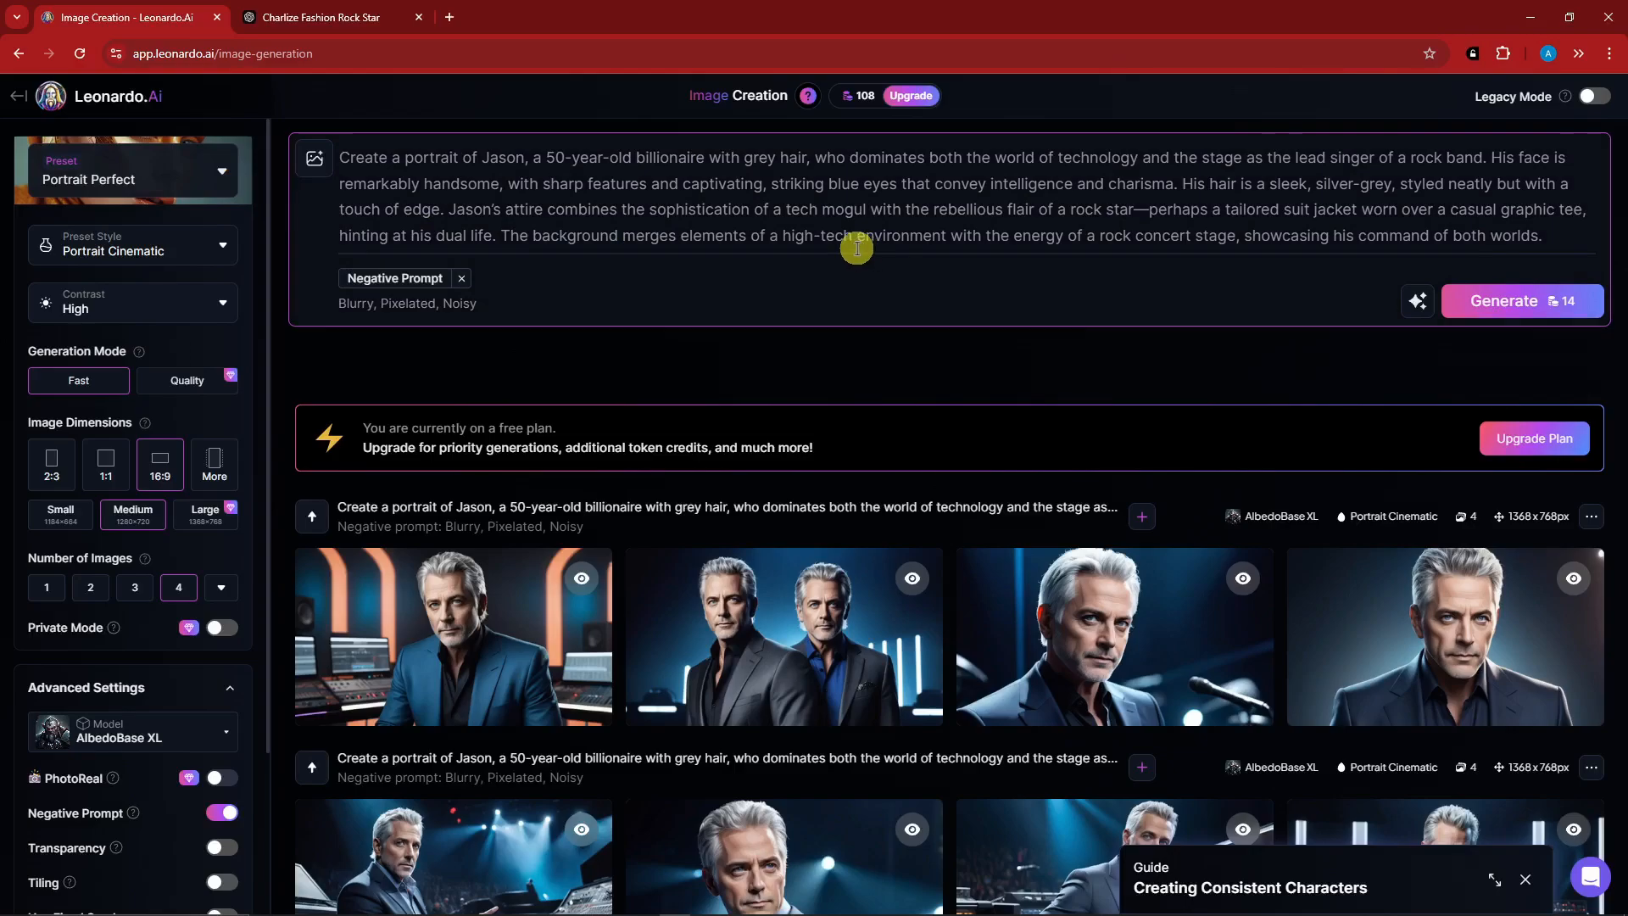
{"action": "left_click", "coordinate": [314, 163]}
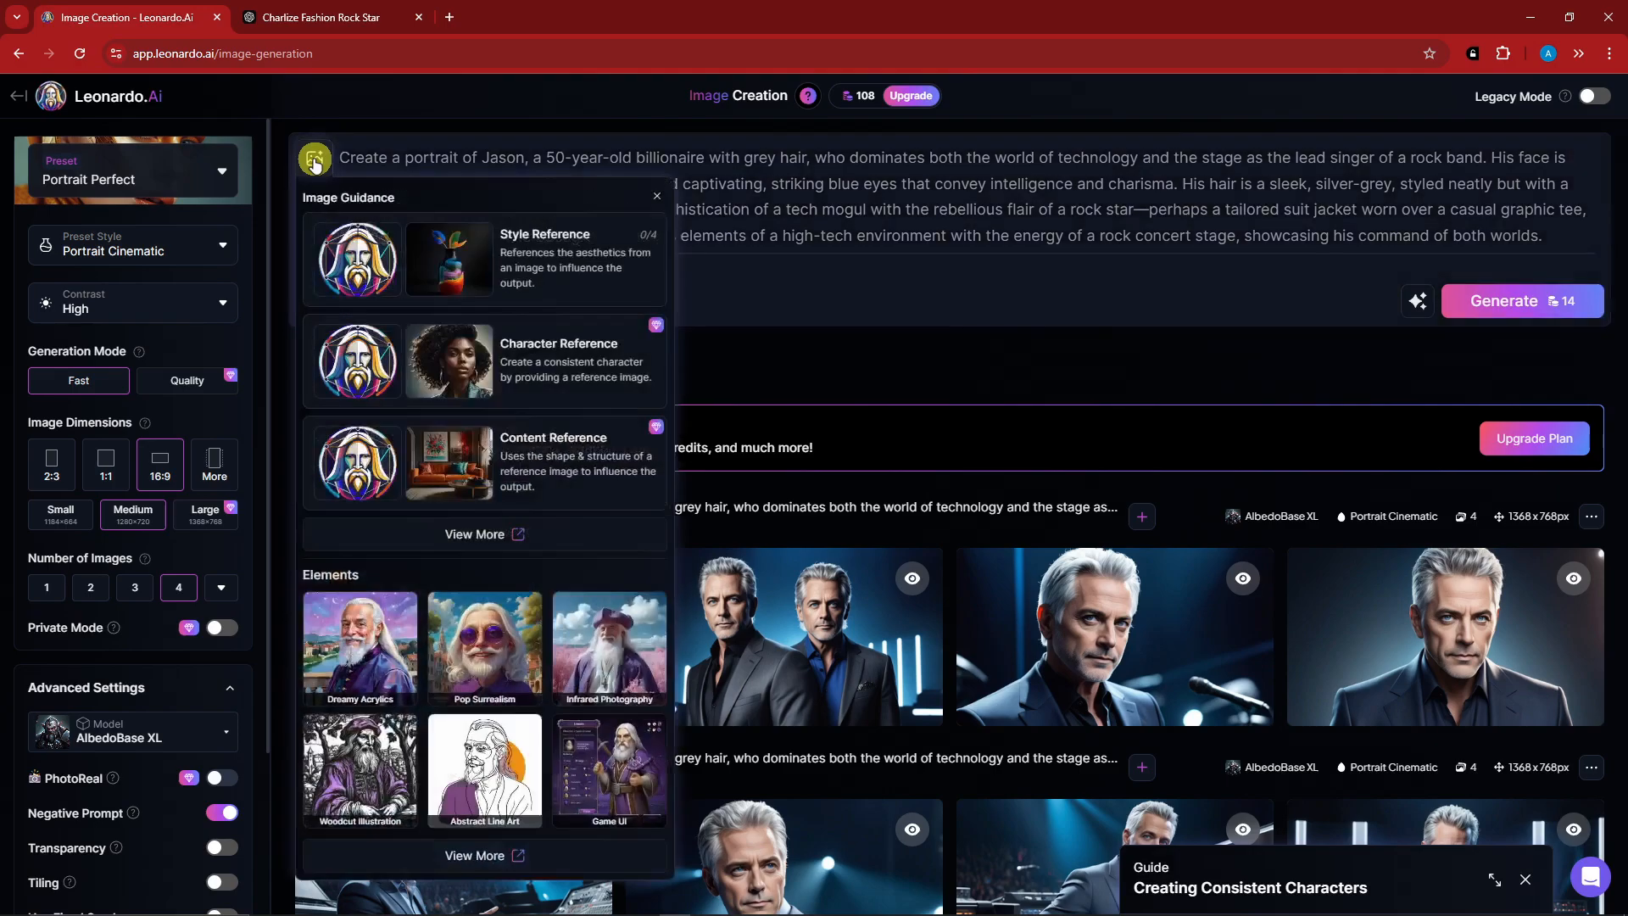
{"action": "left_click", "coordinate": [509, 529]}
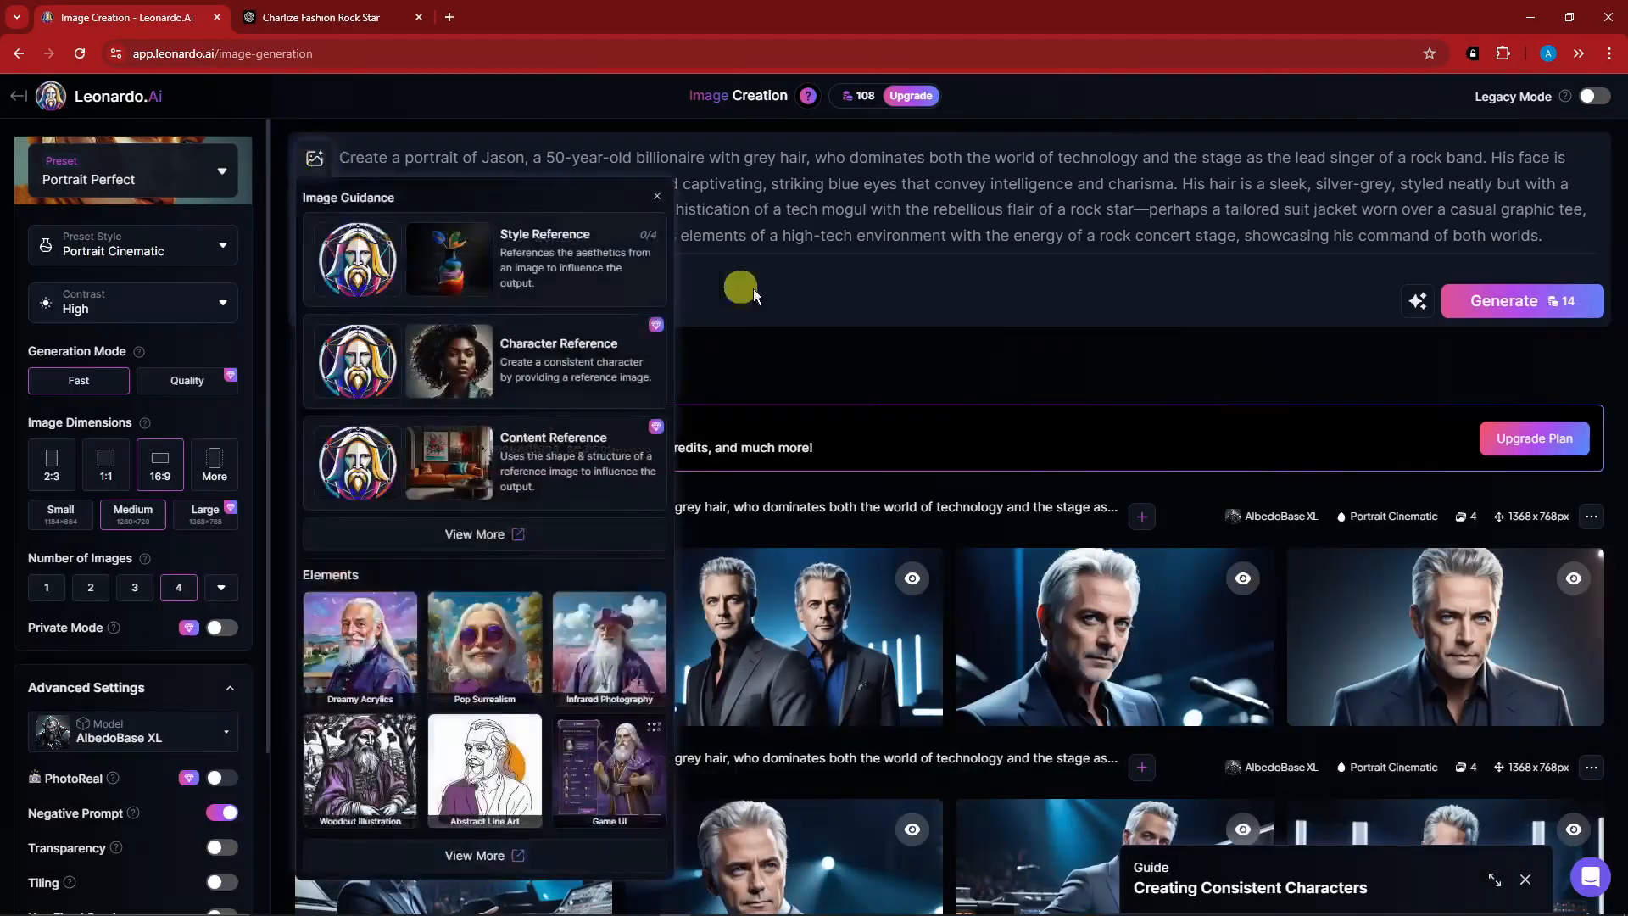
{"action": "left_click", "coordinate": [799, 337]}
{"action": "left_click", "coordinate": [315, 159]}
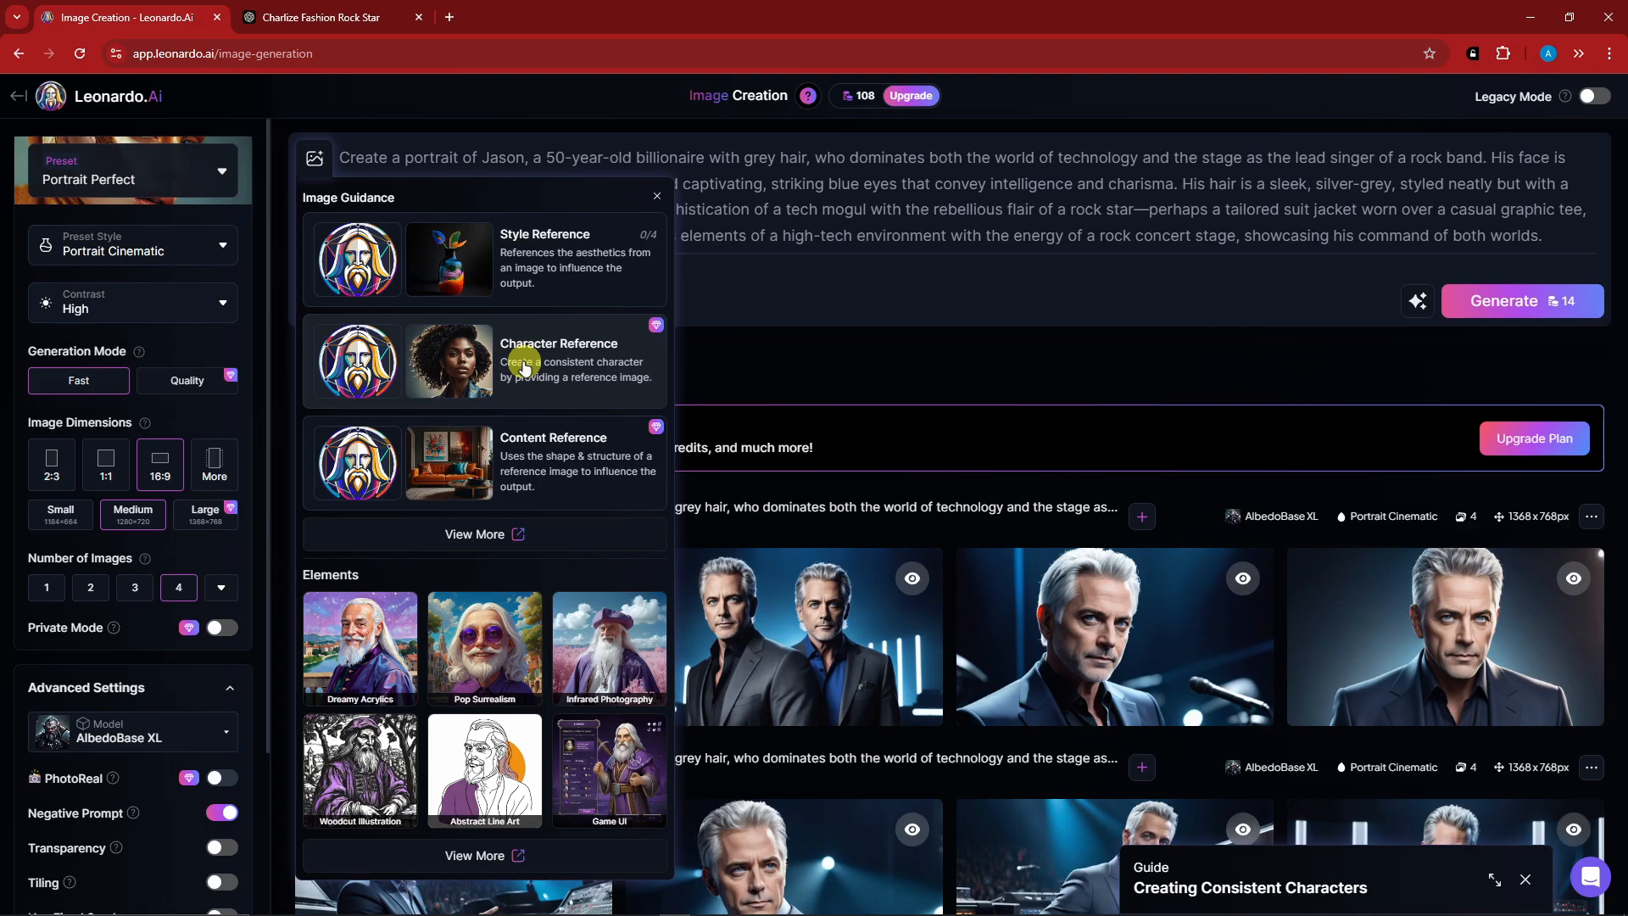
{"action": "left_click", "coordinate": [974, 346]}
{"action": "scroll", "coordinate": [931, 363], "scroll_direction": "down", "scroll_amount": 5}
{"action": "scroll", "coordinate": [879, 363], "scroll_direction": "down", "scroll_amount": 2}
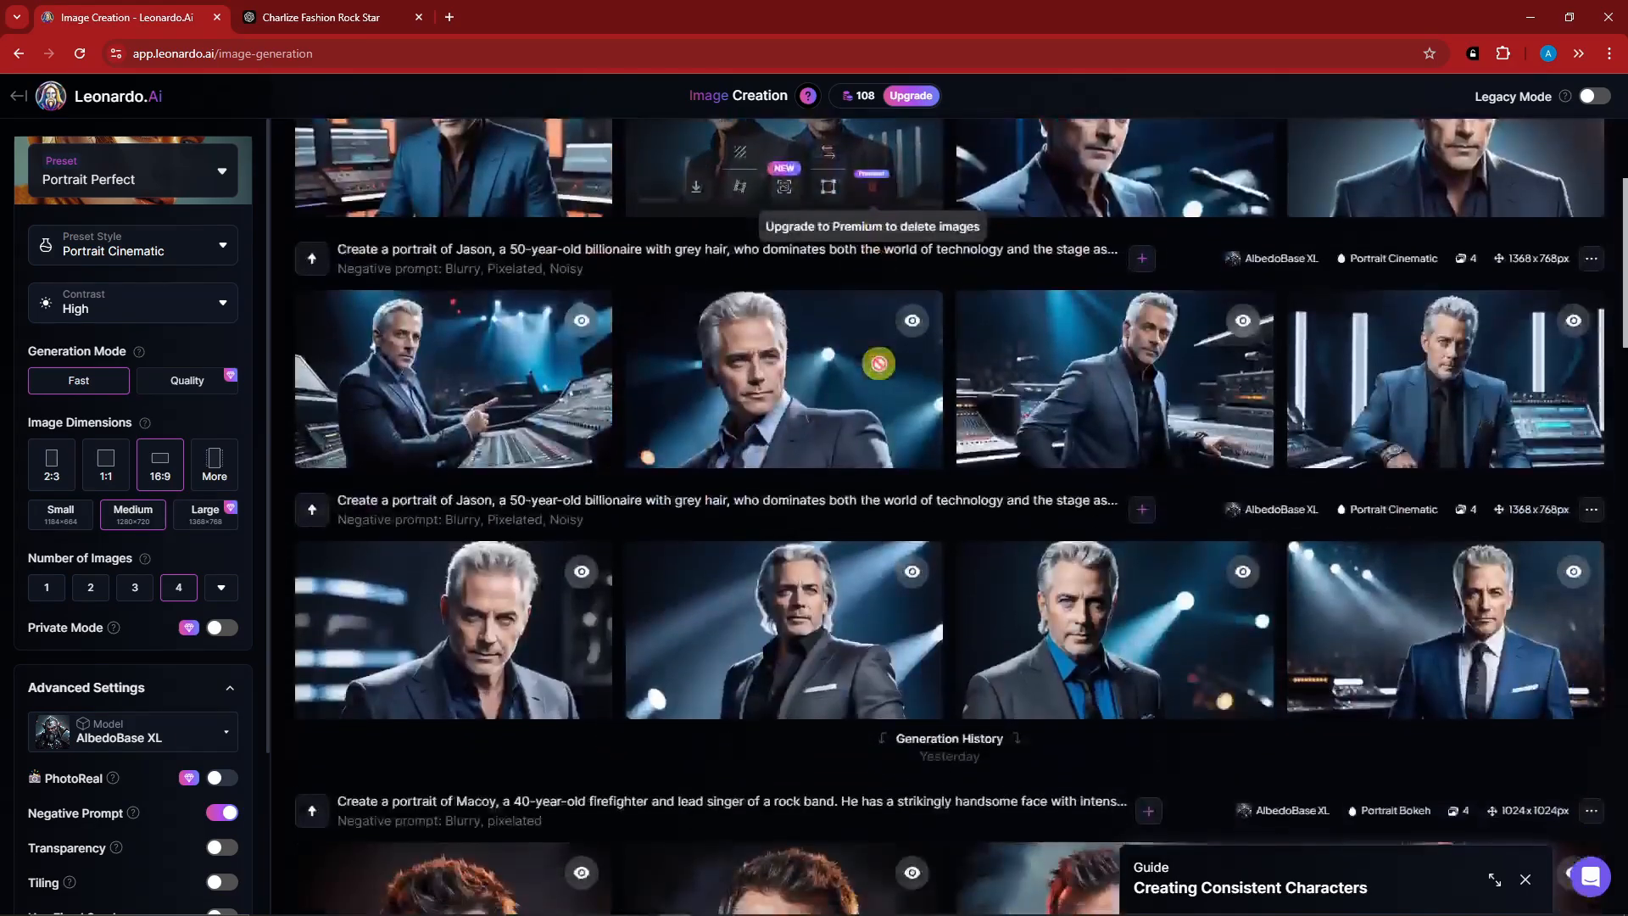